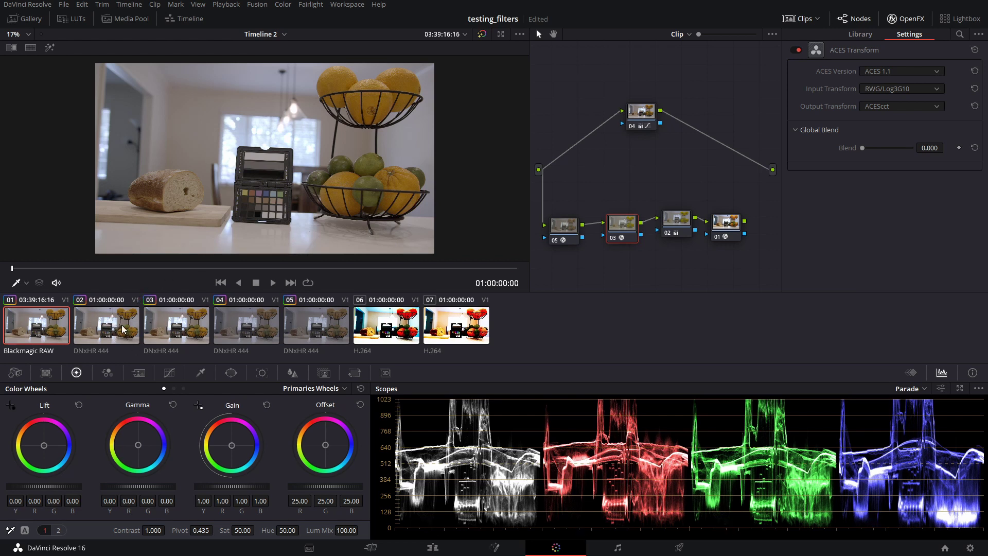
- Flip between clips 01, 02 and 03 to compare their grades and node graphs
left_click(117, 332)
left_click(64, 324)
left_click(117, 333)
left_click(174, 338)
left_click(122, 326)
left_click(53, 323)
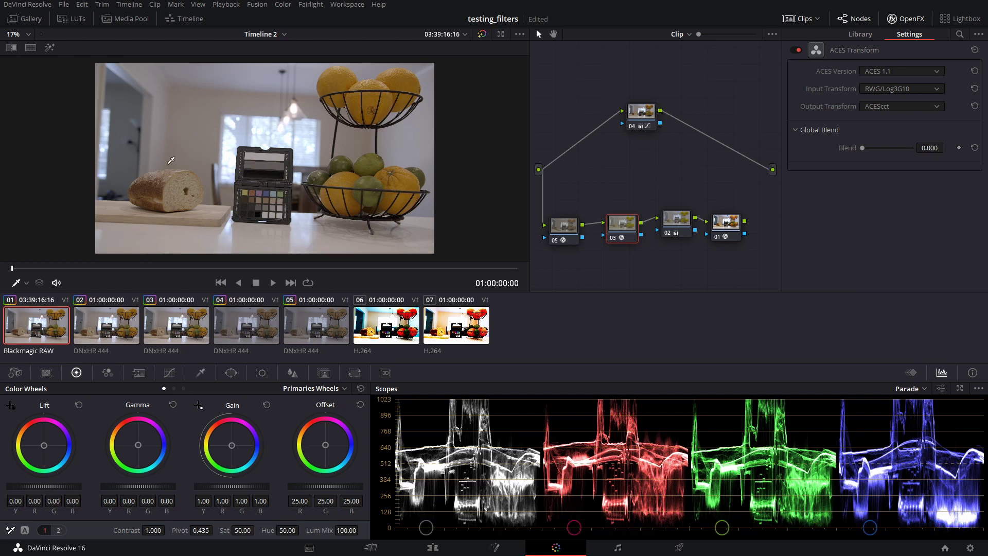
- Set the project color science to ACEScct and save, dismissing the gallery and capture path warnings
left_click(970, 547)
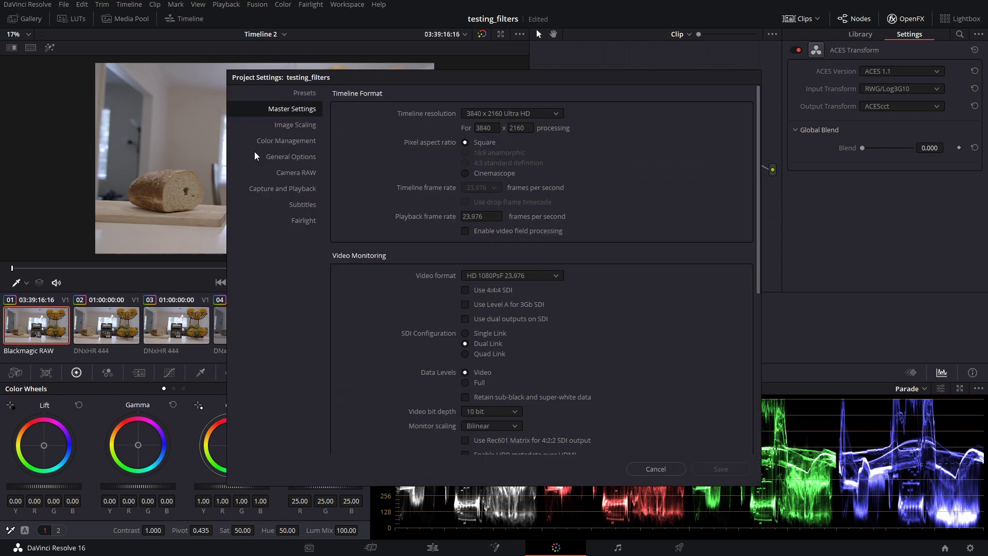
left_click(311, 140)
left_click(508, 114)
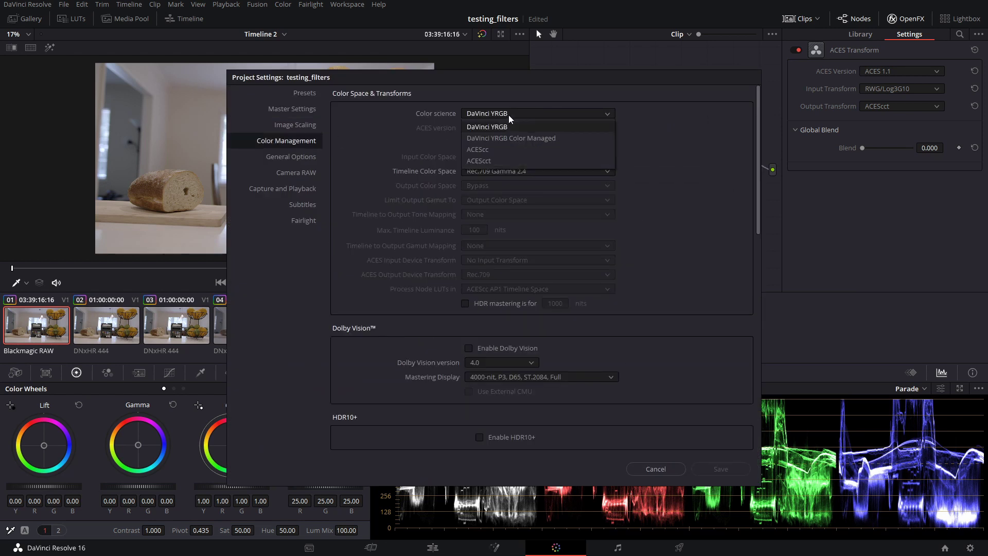
left_click(490, 161)
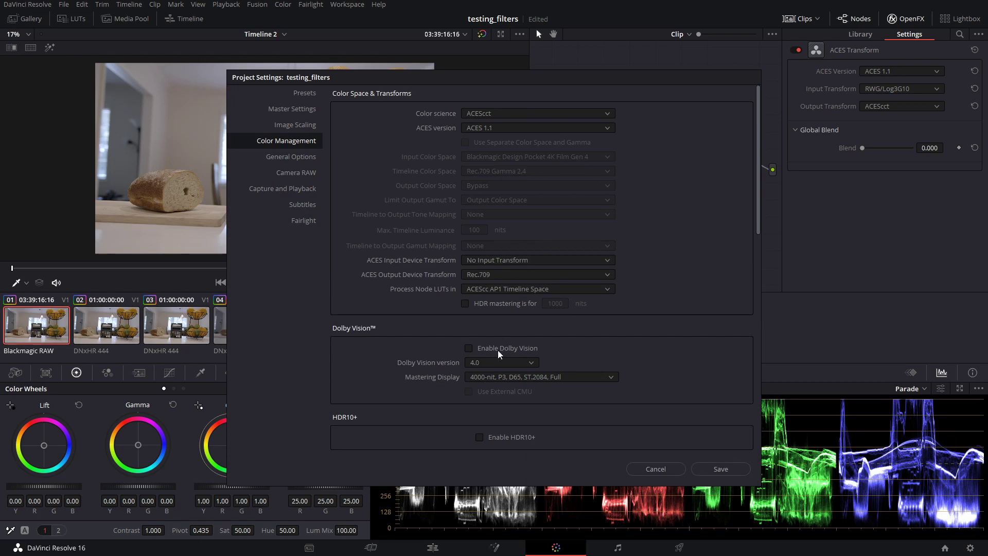
left_click(731, 471)
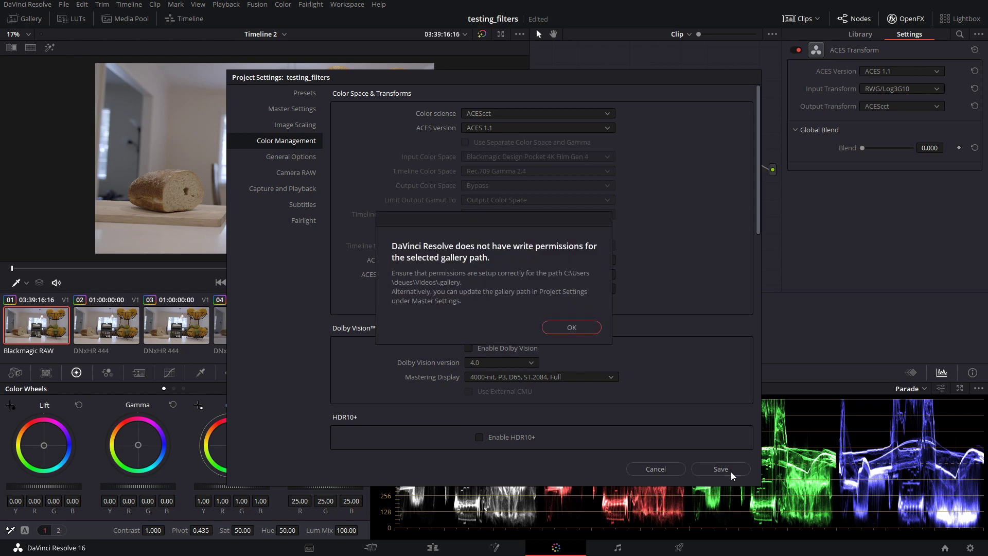
left_click(569, 326)
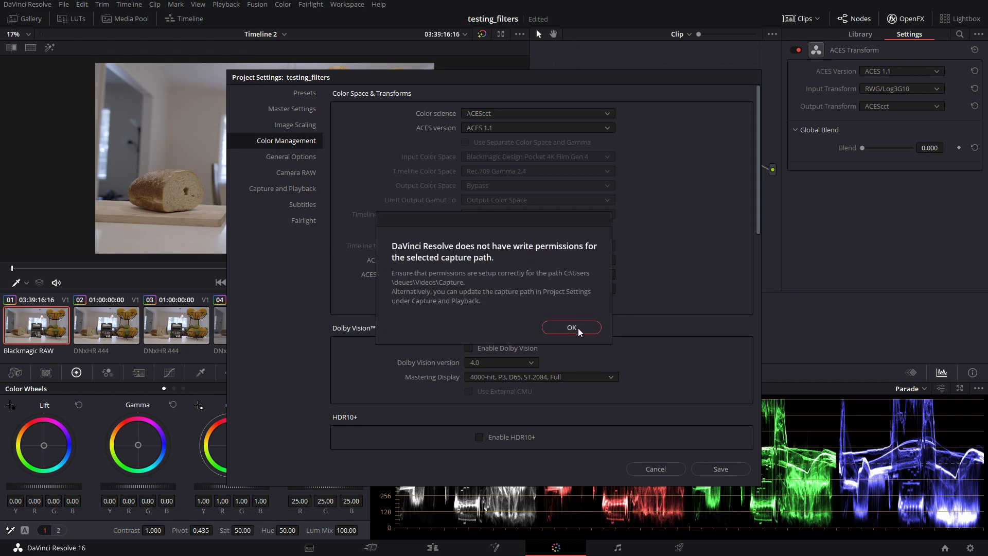
left_click(573, 327)
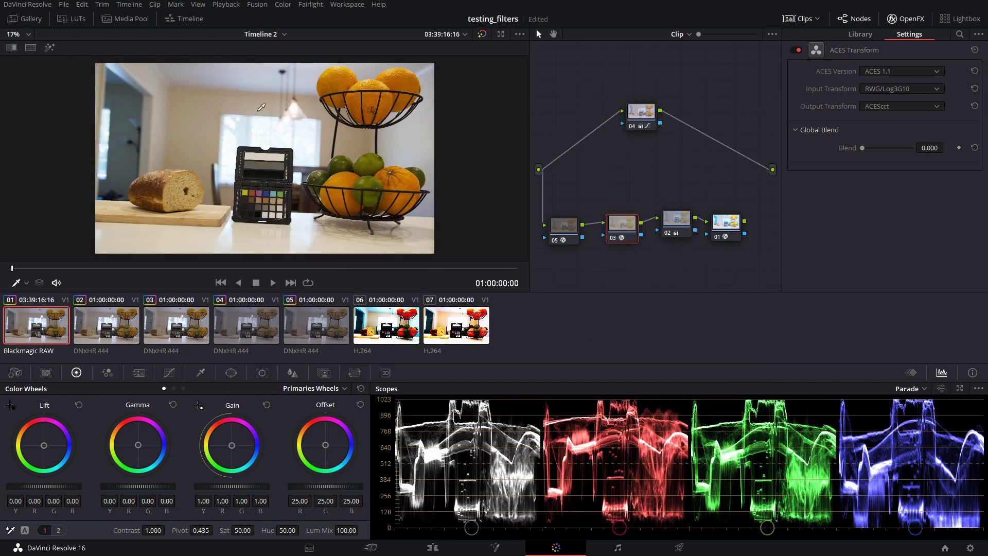
- Nudge node 04 slightly, then alternate between clips 03 and 02 to compare their grades
mouse_move(628, 116)
left_mouse_down()
mouse_move(637, 110)
mouse_move(609, 120)
left_mouse_up()
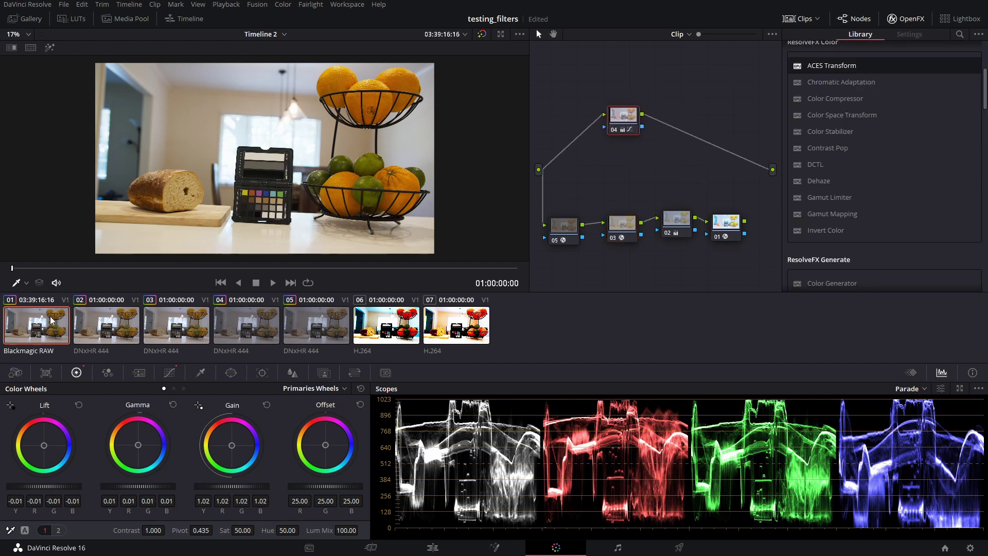
left_click(162, 321)
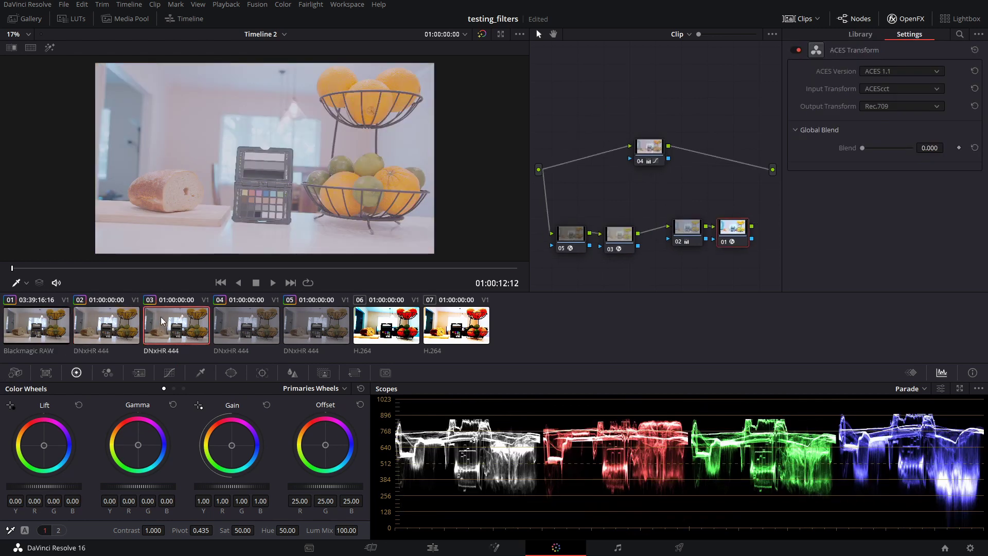
left_click(127, 325)
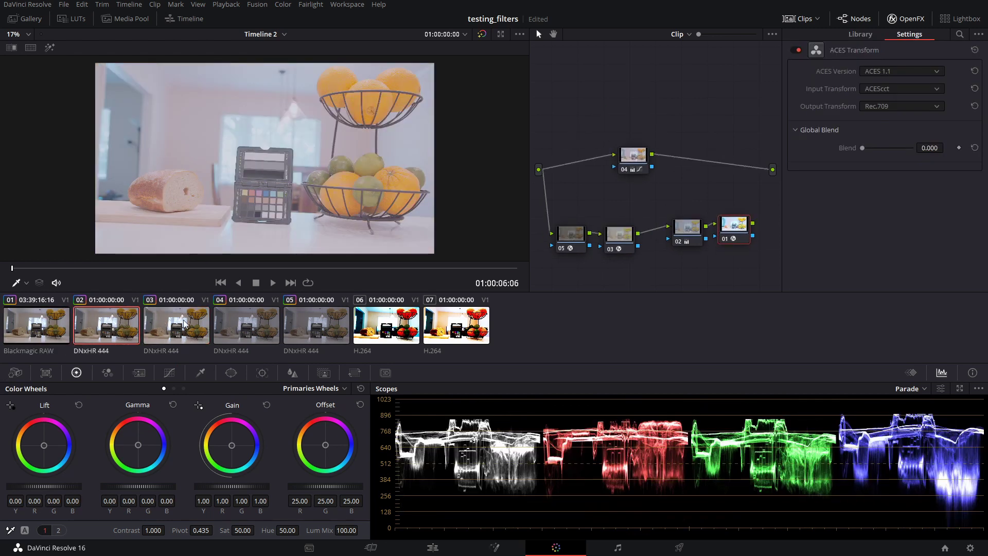
left_click(184, 323)
left_click(105, 322)
left_click(201, 328)
left_click(98, 329)
left_click(170, 329)
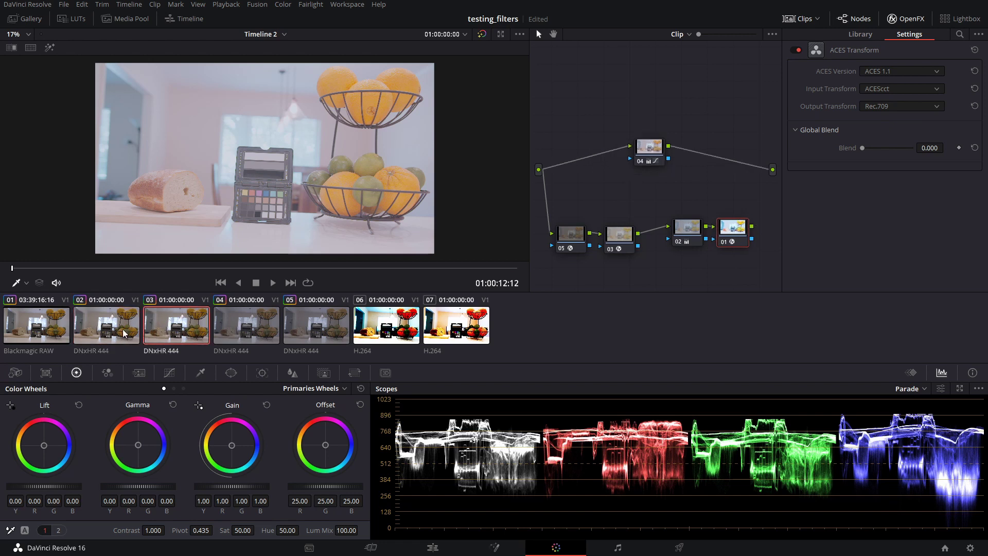
left_click(124, 332)
left_click(162, 322)
left_click(121, 323)
left_click(163, 323)
left_click(123, 325)
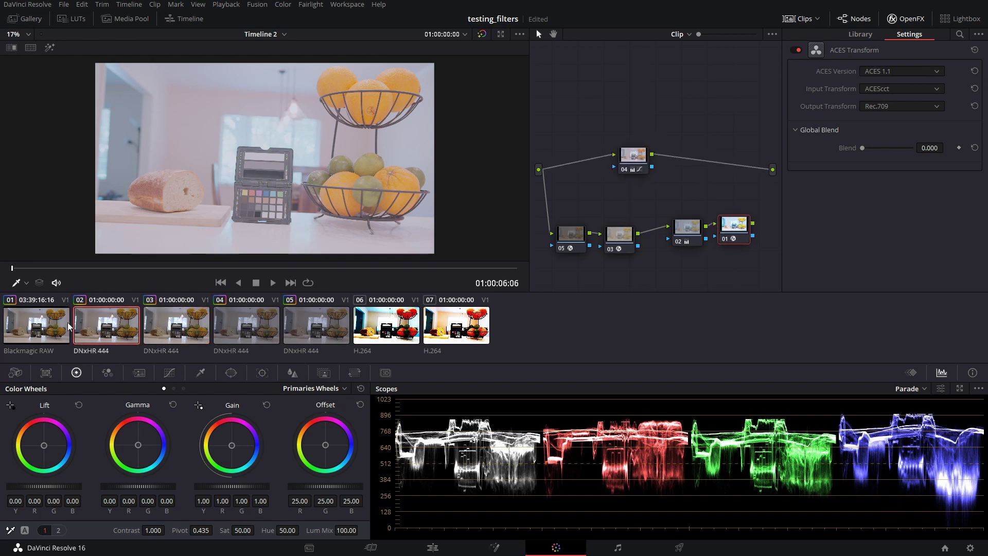
- Compare clip 01's Blackmagic RAW image with clip 02's ACES Transform result, ending on clip 02
left_click(52, 319)
left_click(136, 313)
left_click(186, 329)
left_click(79, 328)
left_click(89, 329)
left_click(90, 328)
left_click(56, 330)
left_click(133, 322)
right_click(134, 323)
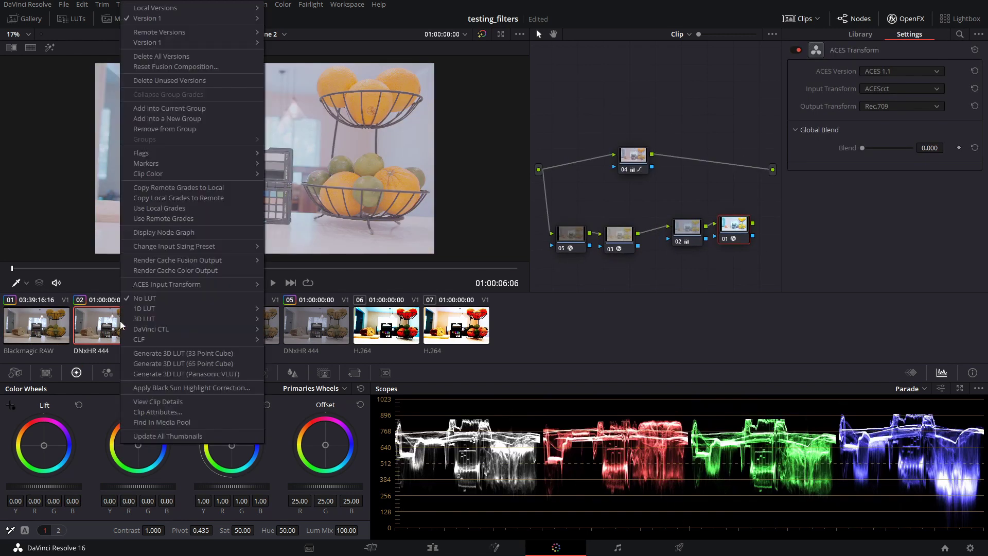
mouse_move(186, 288)
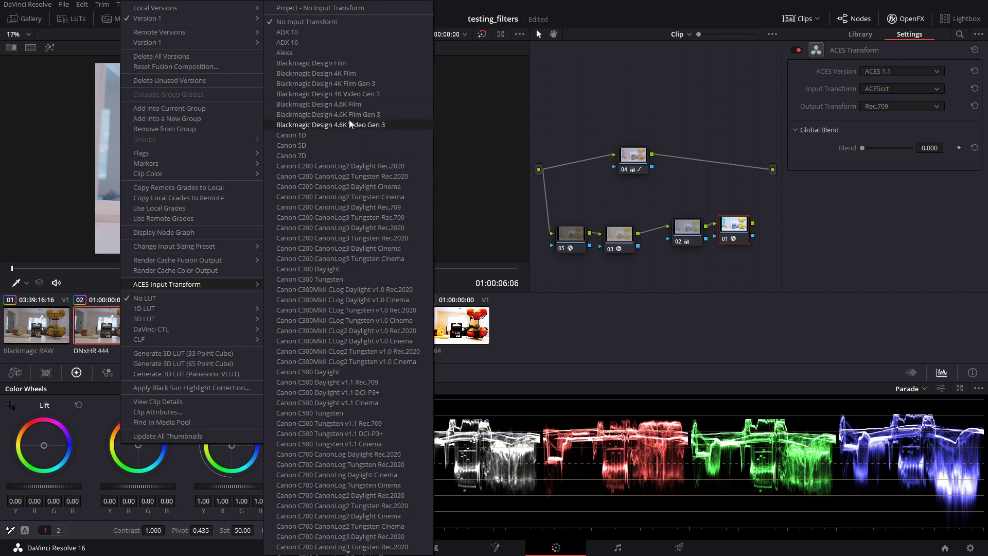
left_click(551, 345)
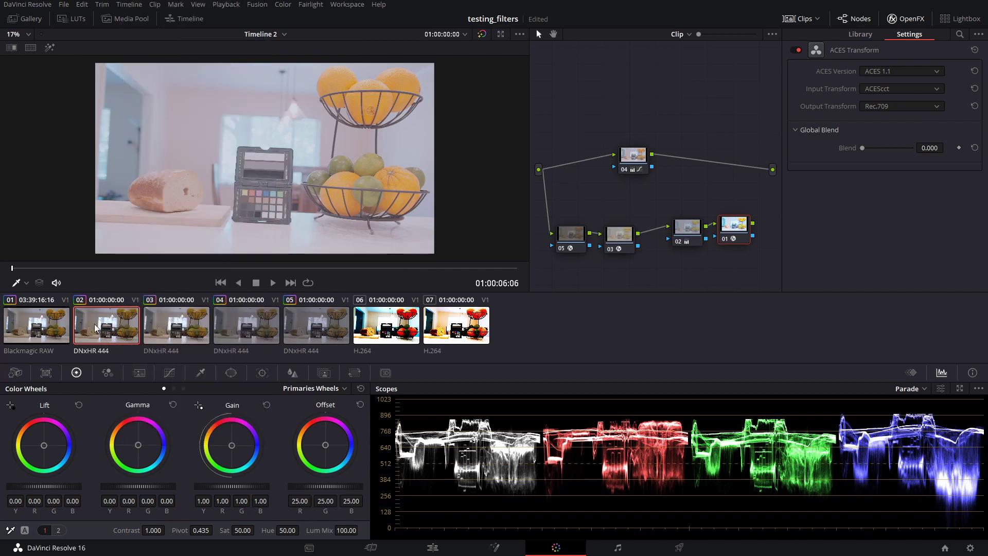
key("Up")
left_click(114, 327)
right_click(101, 329)
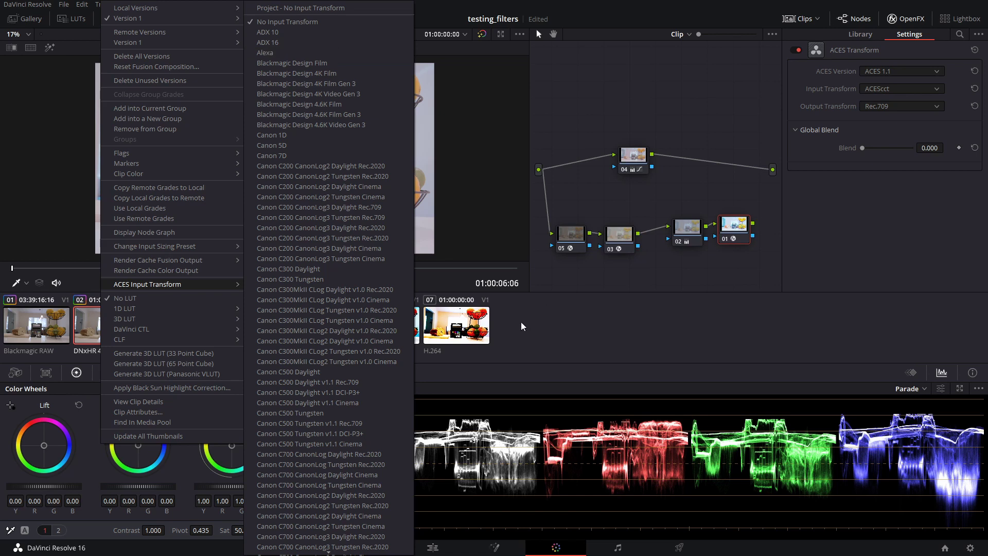
left_click(549, 326)
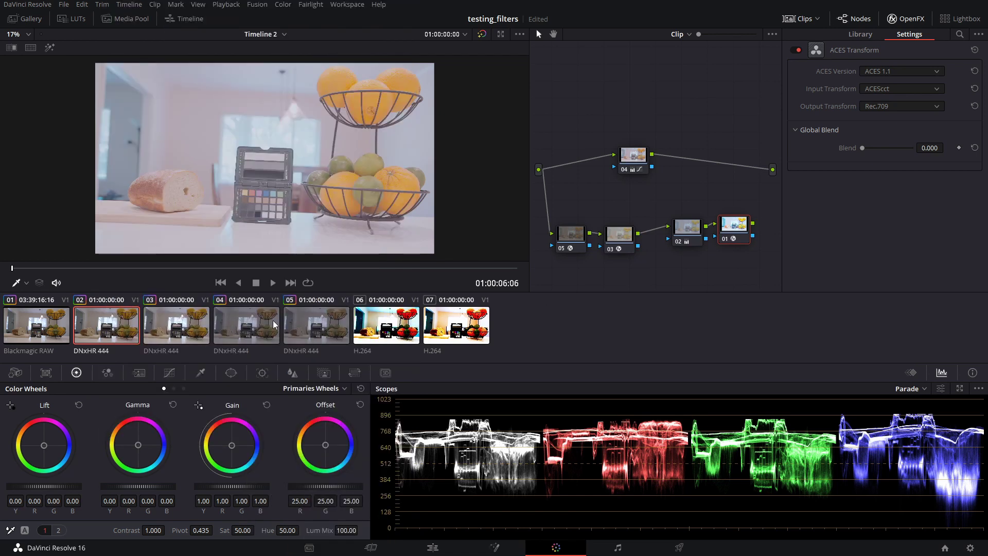
- From clip 01, check Project Settings' ACEScct color management and cancel, then view clips 03 and 02
left_click(46, 324)
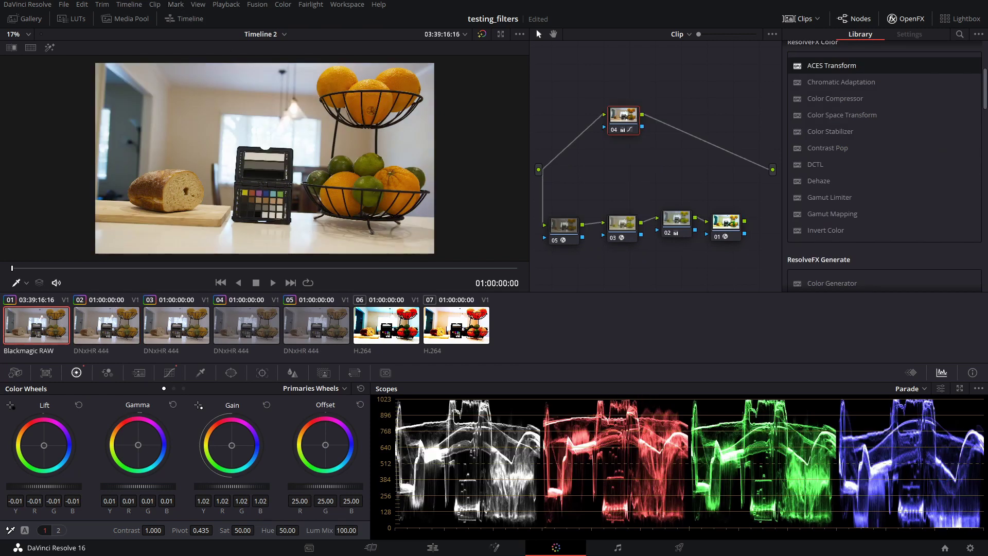
left_click(969, 547)
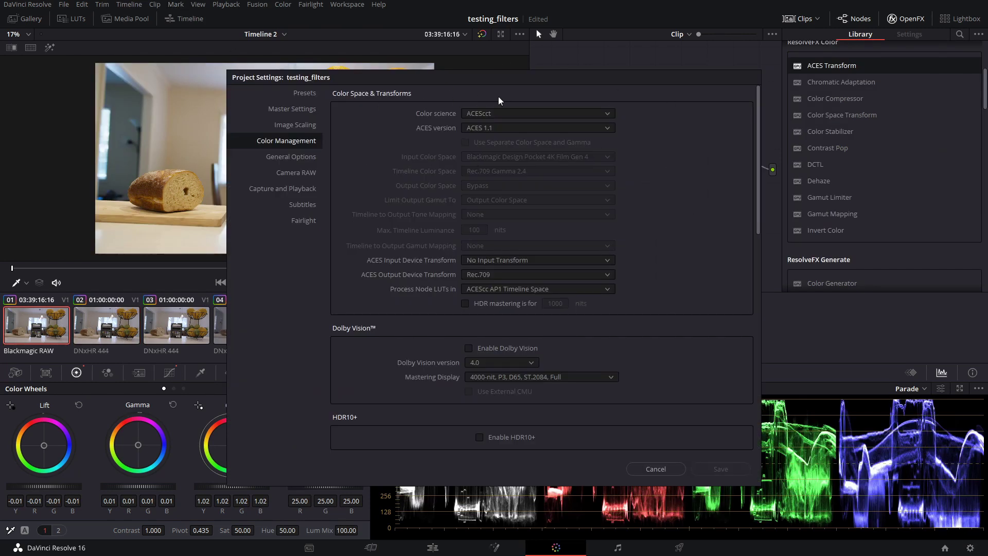
left_click(677, 468)
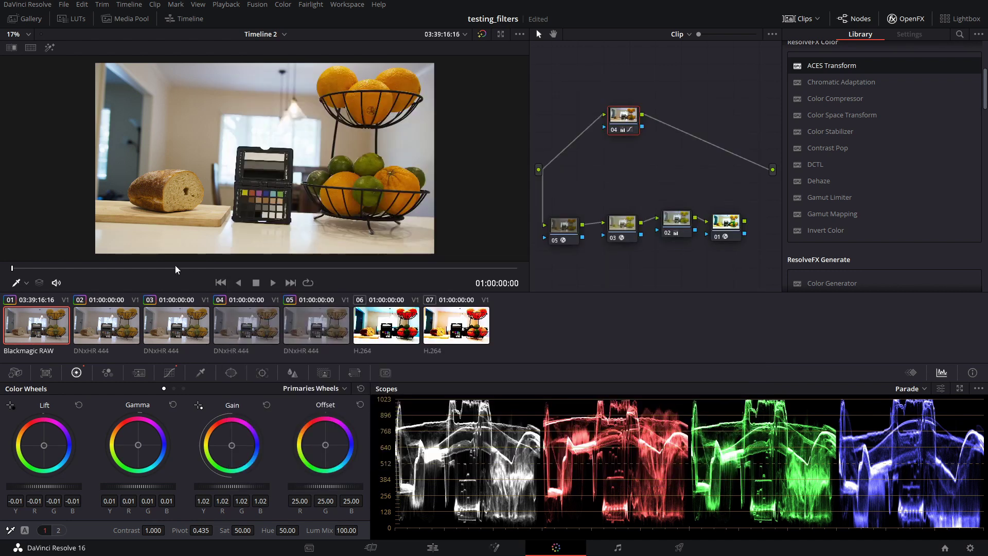
left_click(205, 334)
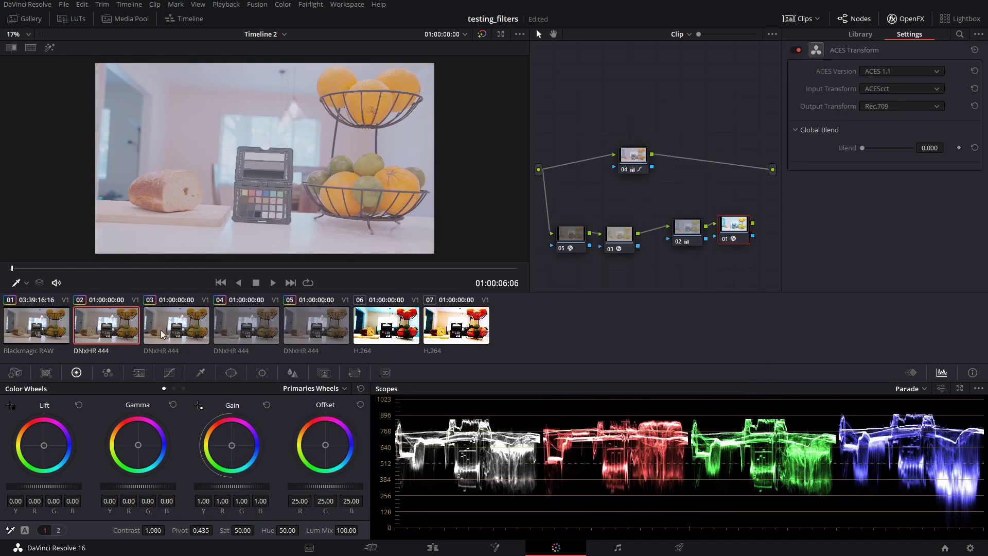
left_click(120, 331)
left_click(257, 330)
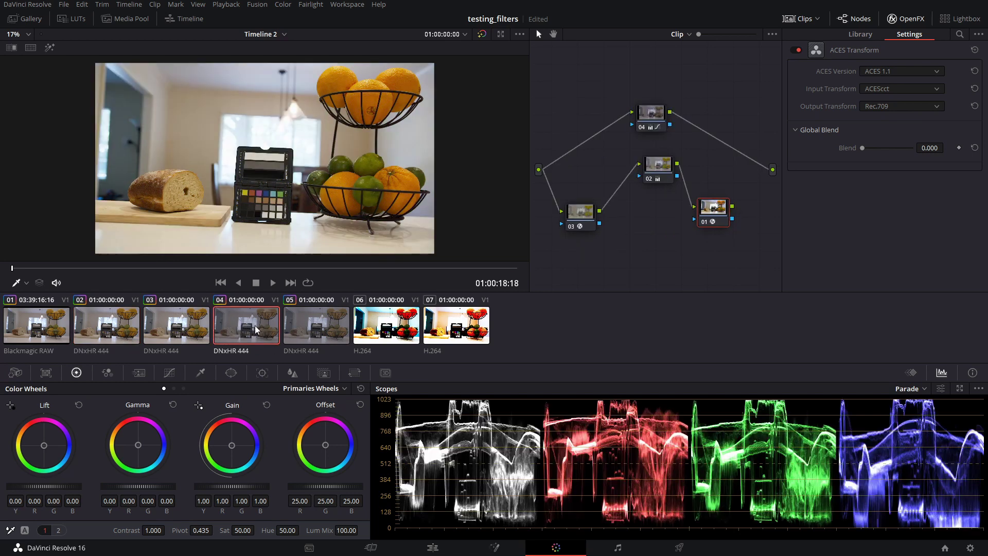
left_click(651, 120)
left_click_drag(651, 120, 654, 122)
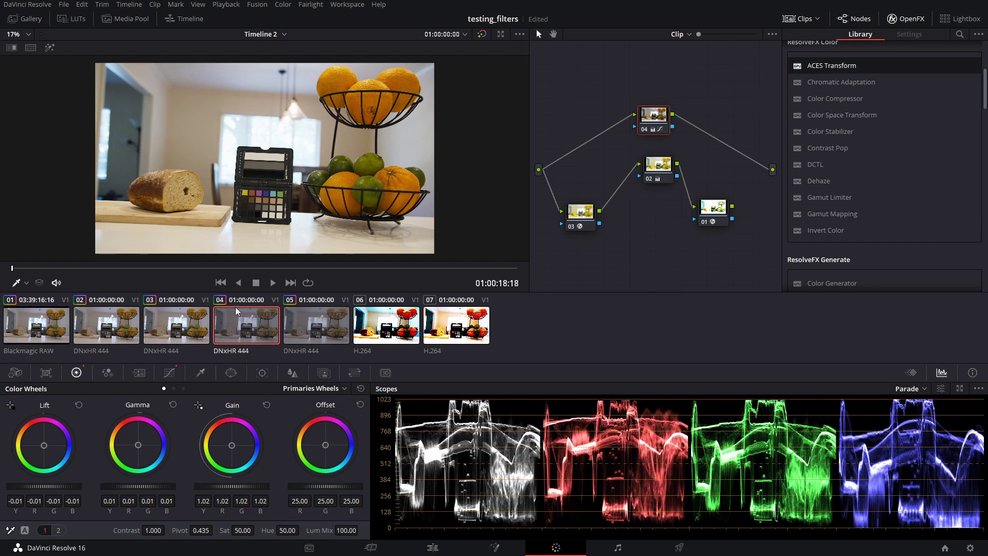
right_click(246, 323)
mouse_move(310, 280)
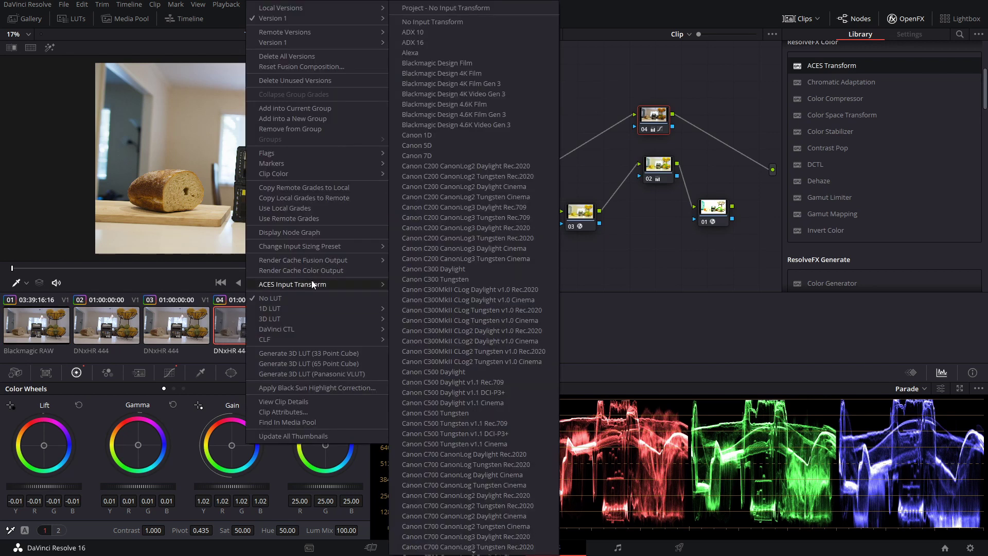
scroll(500, 206, "down", 10)
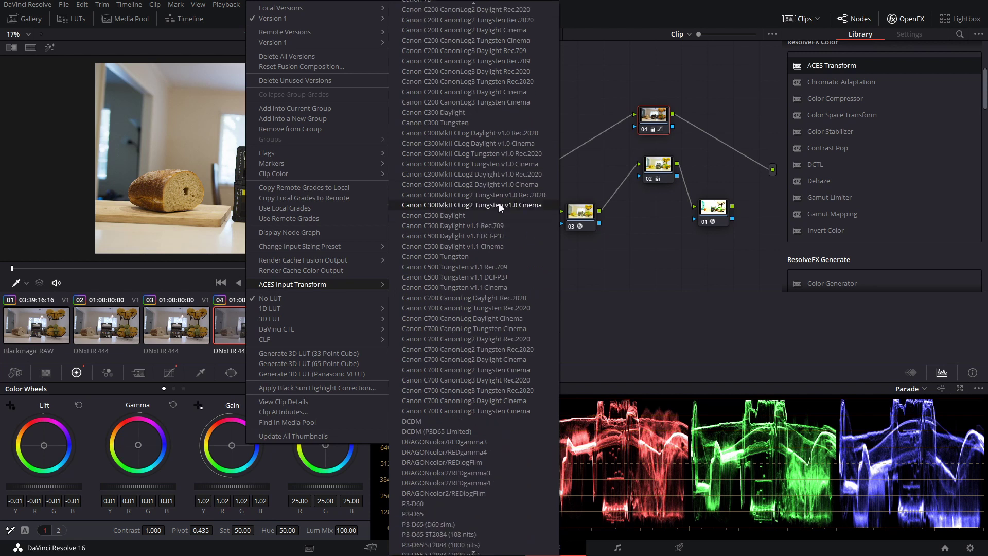
scroll(519, 226, "up", 10)
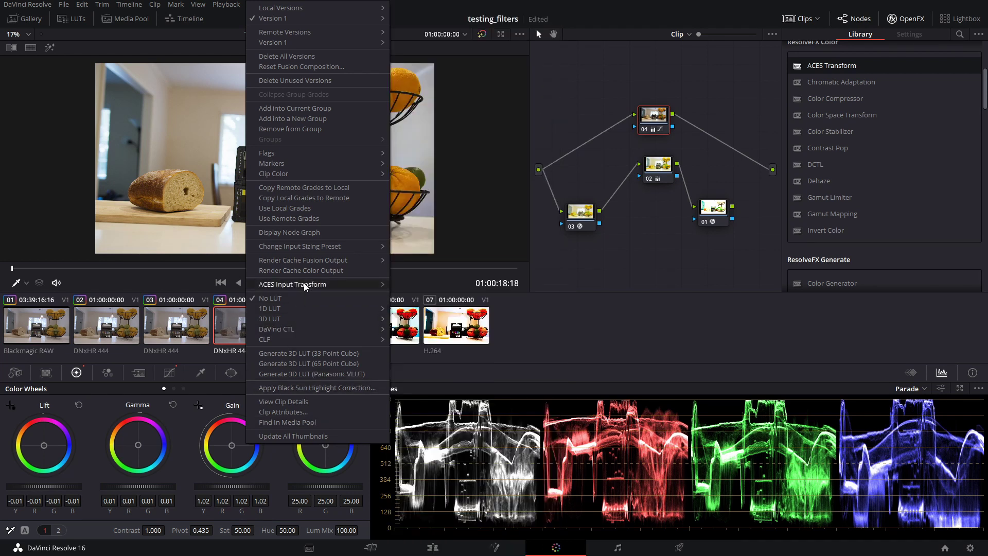
scroll(480, 404, "down", 12)
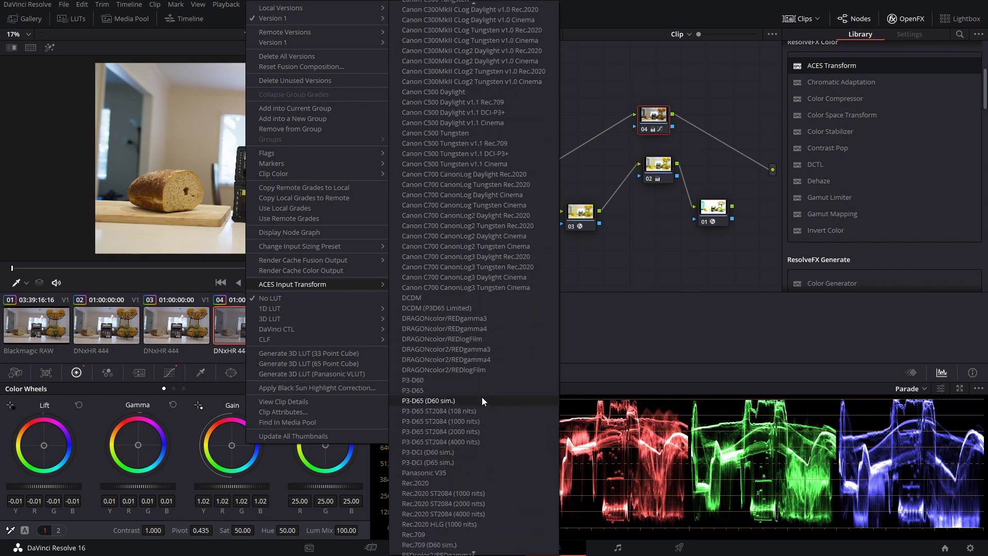
scroll(481, 382, "down", 3)
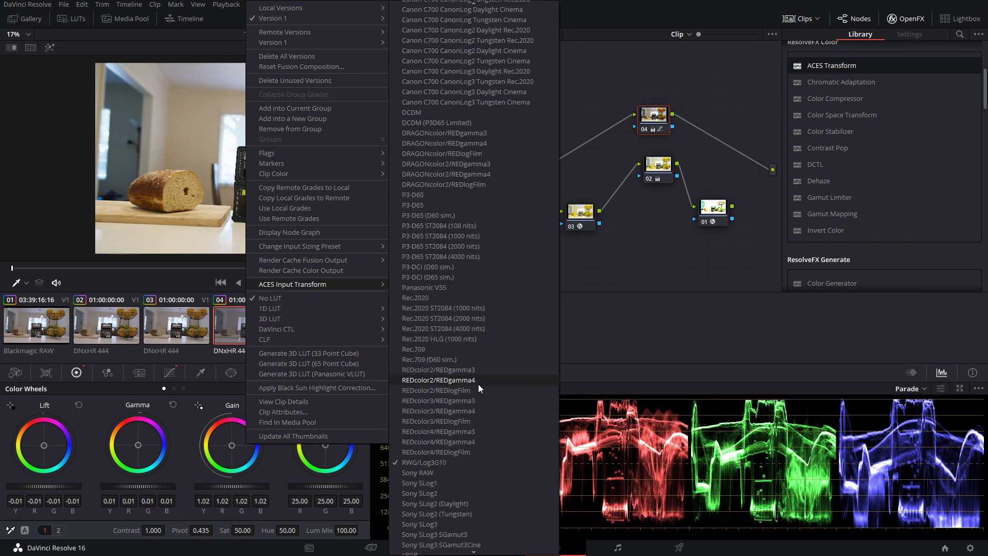
left_click(444, 463)
left_click(297, 322)
left_click(255, 324)
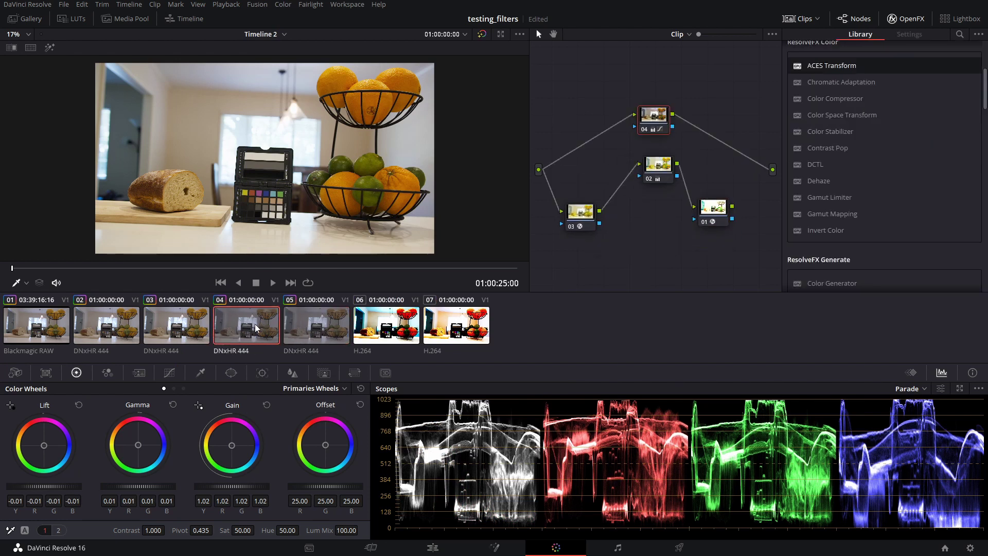
left_click(308, 323)
left_click(255, 316)
left_click(34, 323)
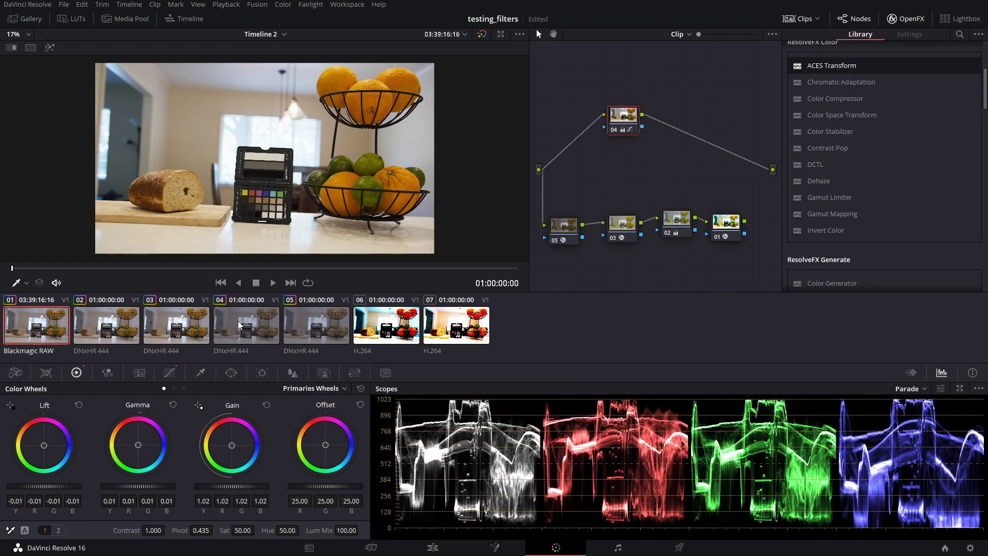
left_click(323, 323)
left_click(255, 324)
- Set clip 05's ACES Input Transform to Project
right_click(257, 331)
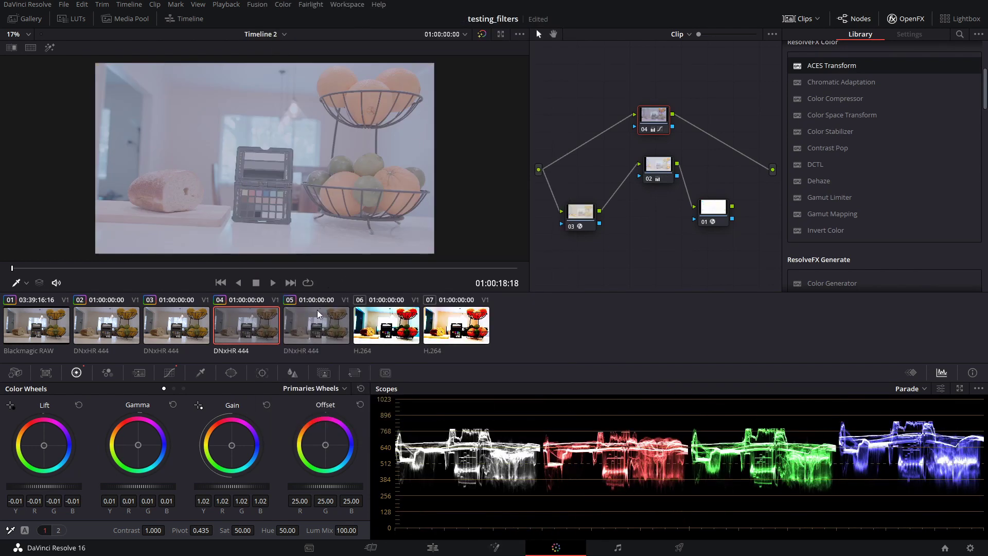
left_click(316, 319)
right_click(318, 318)
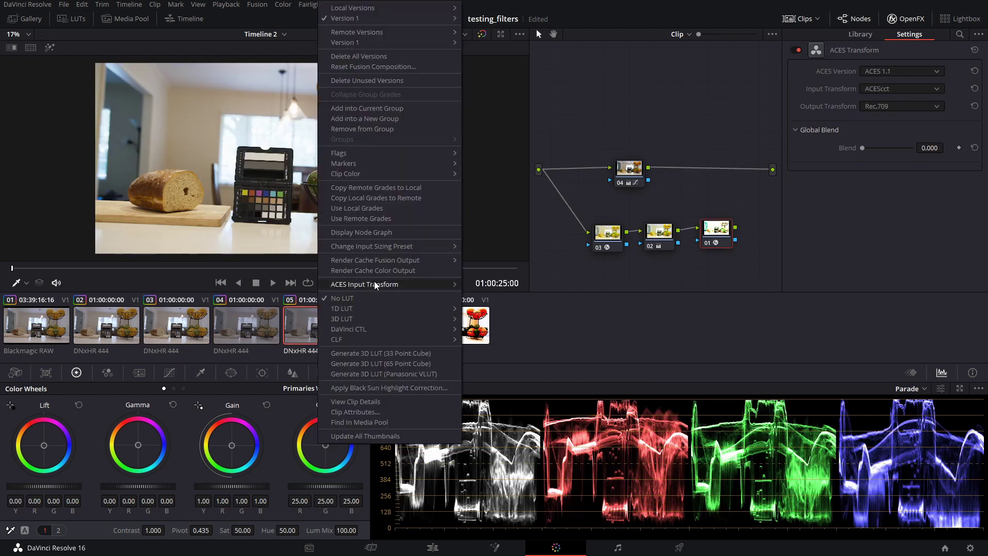
mouse_move(375, 284)
left_click(547, 8)
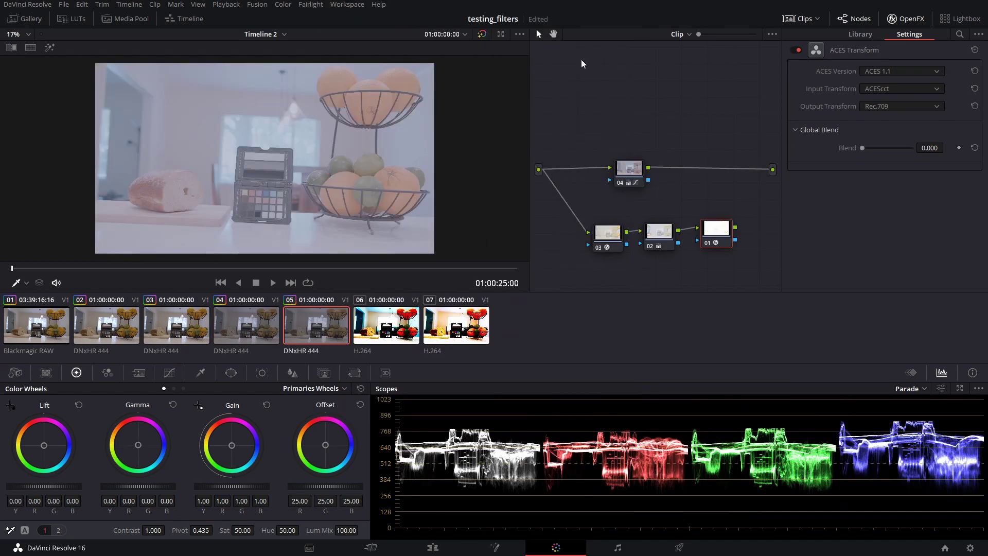
- Set the project ACES Input Device Transform to RWG/Log3G10, save, and compare clips 04 and 05
key("shift+9")
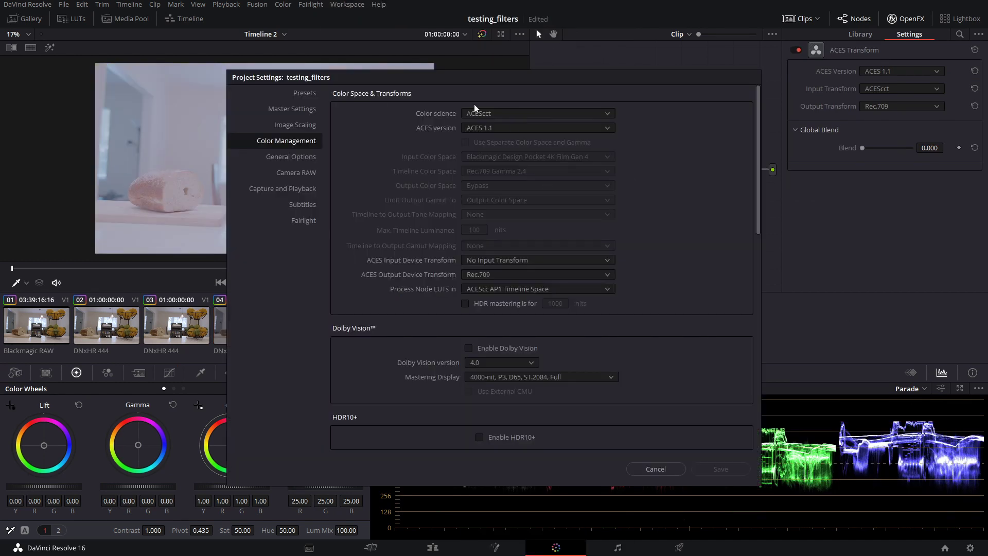
left_click(502, 260)
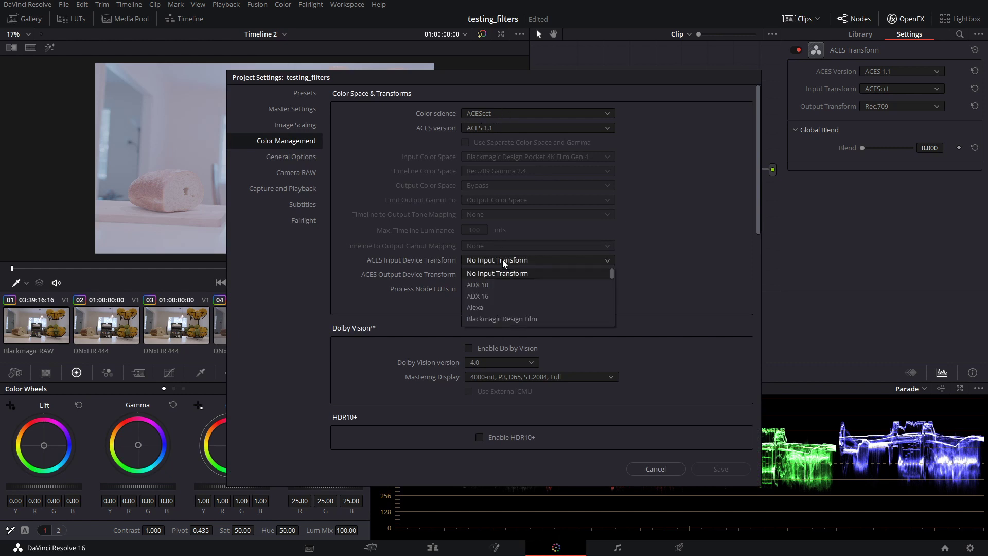
scroll(523, 291, "down", 5)
scroll(521, 288, "down", 15)
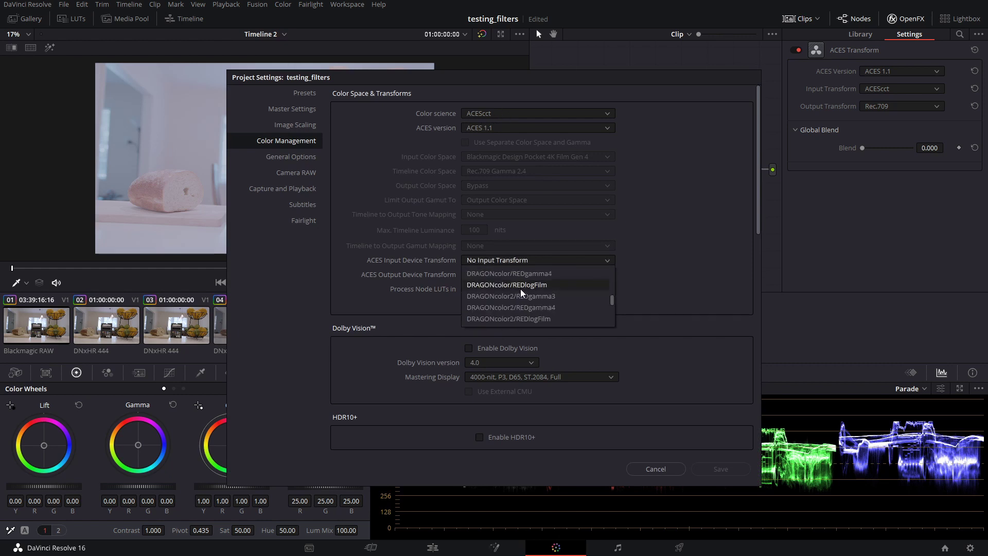
scroll(520, 291, "up", 2)
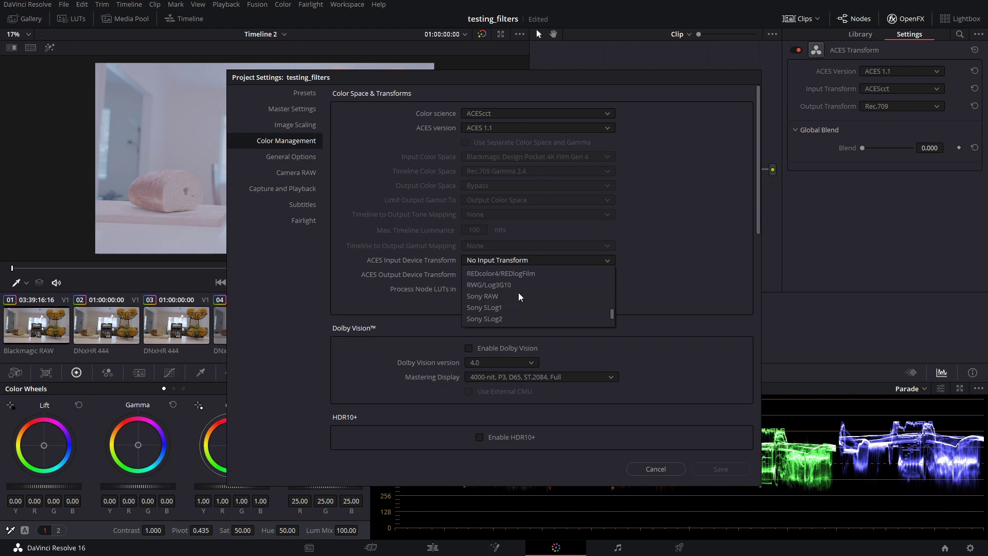
left_click(493, 285)
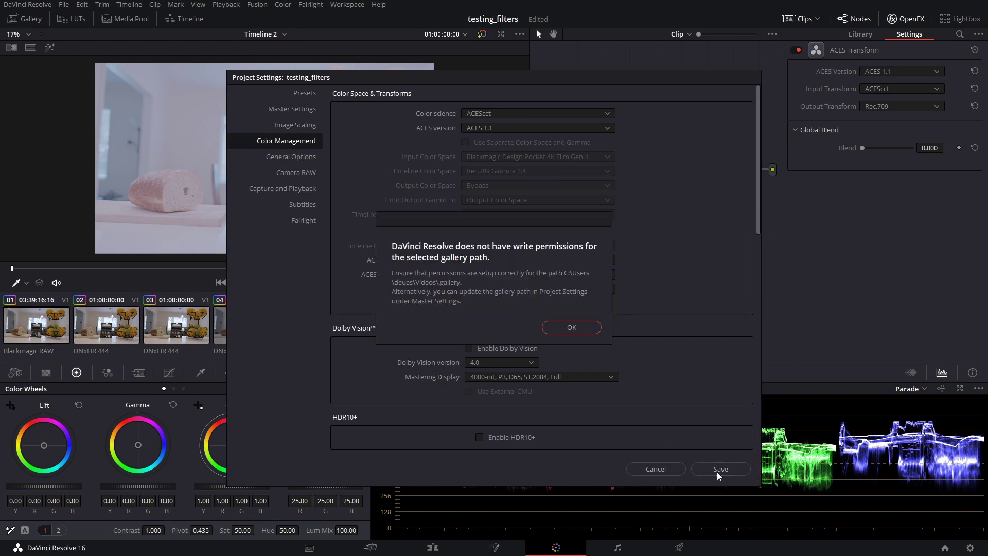
left_click(590, 330)
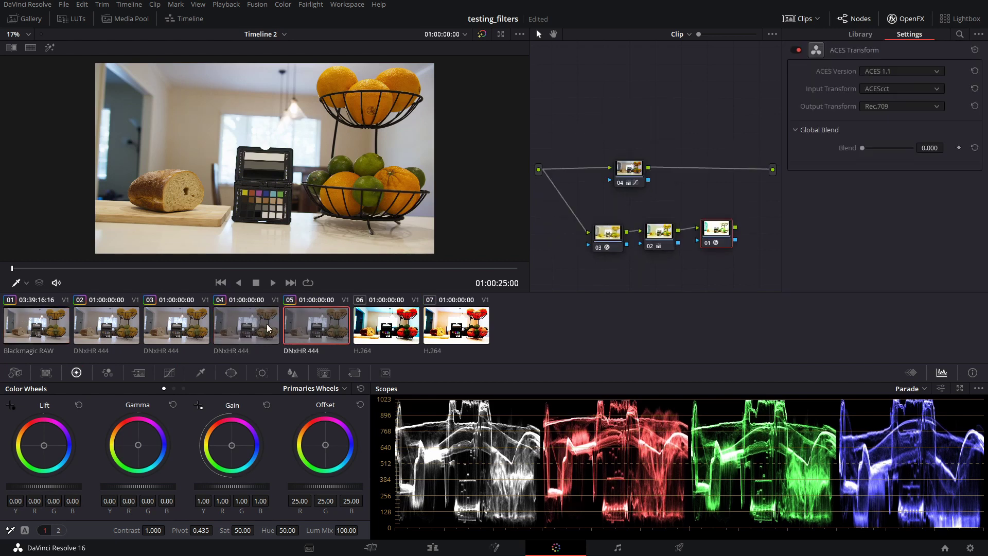
left_click(268, 327)
left_click(316, 332)
left_click(276, 329)
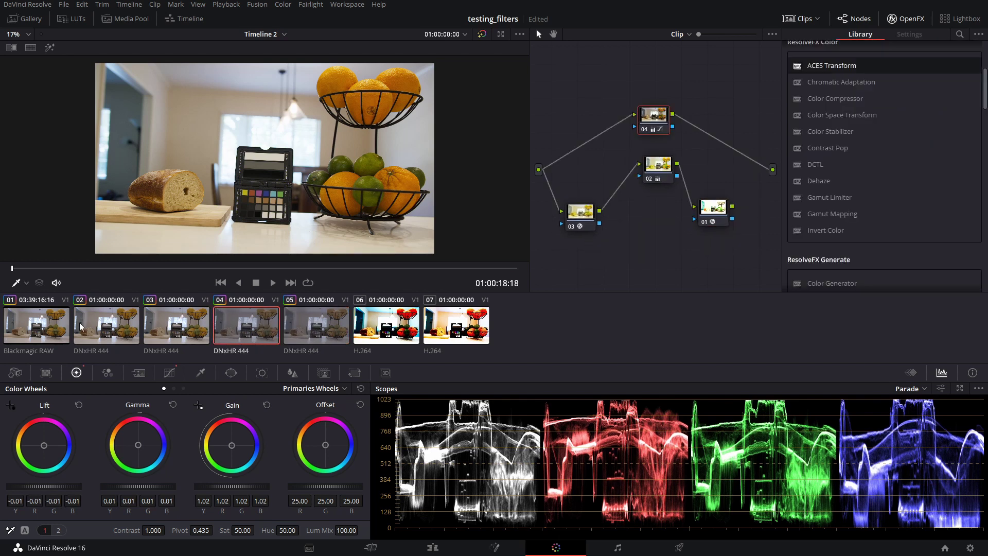
left_click(80, 326)
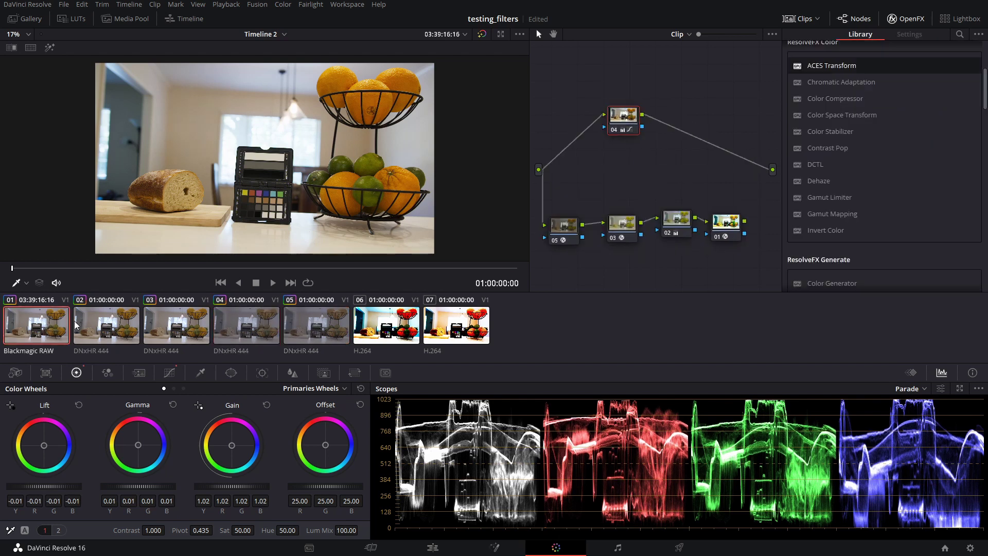
left_click(265, 324)
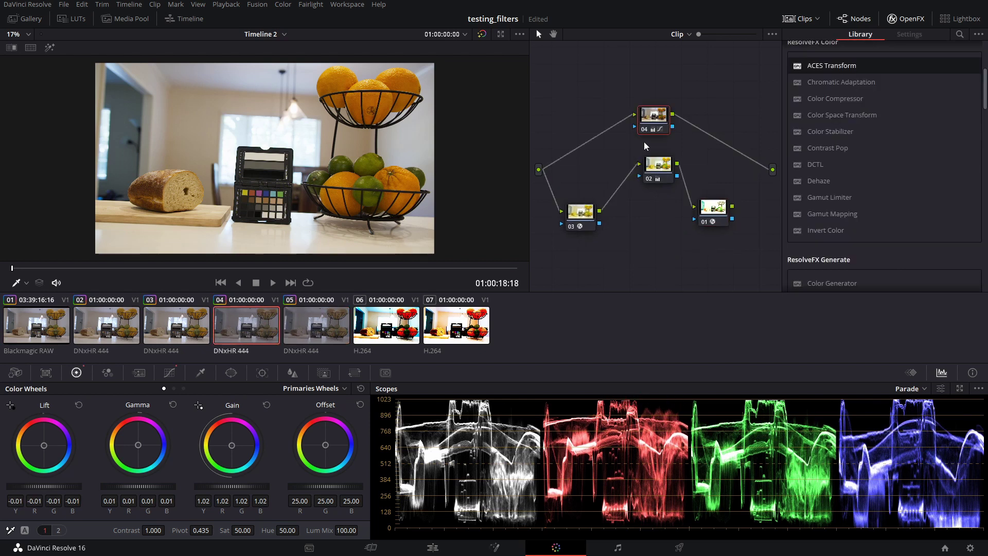
mouse_move(653, 117)
left_mouse_down()
mouse_move(655, 108)
mouse_move(636, 124)
left_mouse_up()
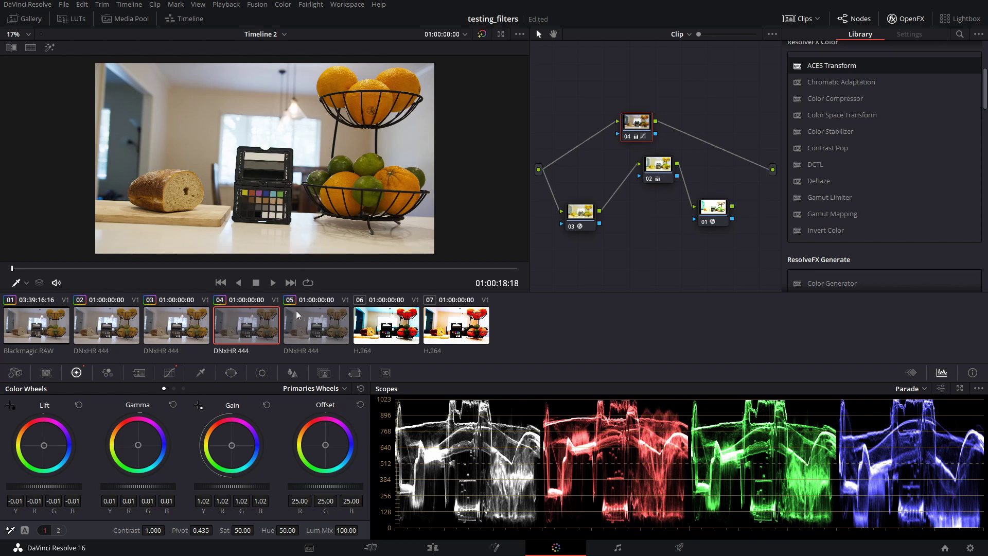
left_click(315, 324)
left_click(263, 321)
left_click(311, 318)
left_click(216, 328)
left_click(55, 332)
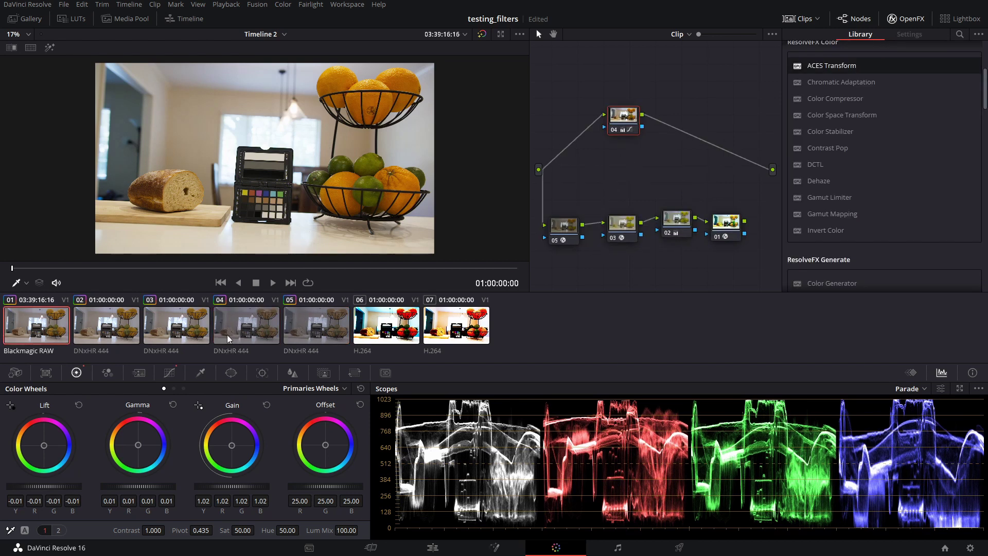
left_click(227, 335)
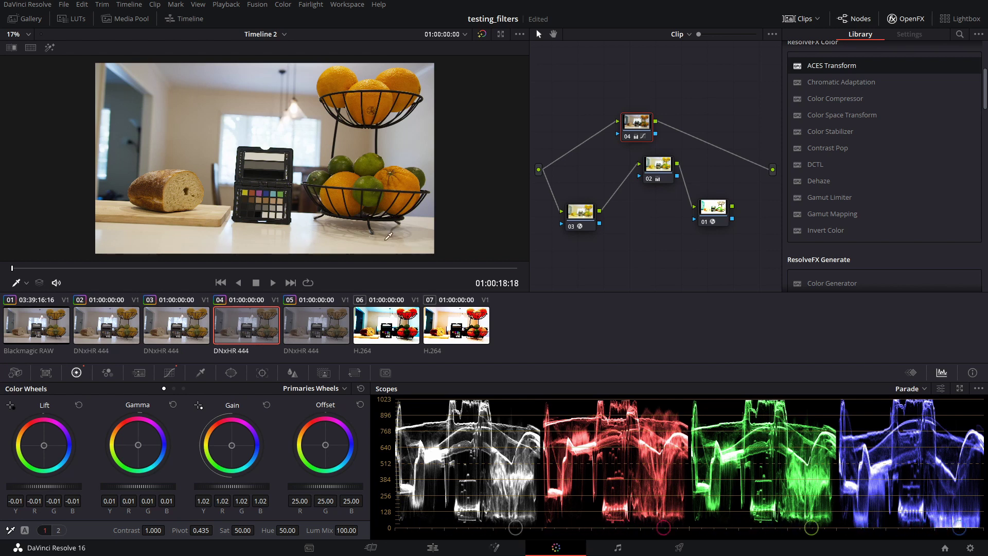
- Change the project color science to DaVinci YRGB and save, dismissing both permission warnings
left_click(971, 548)
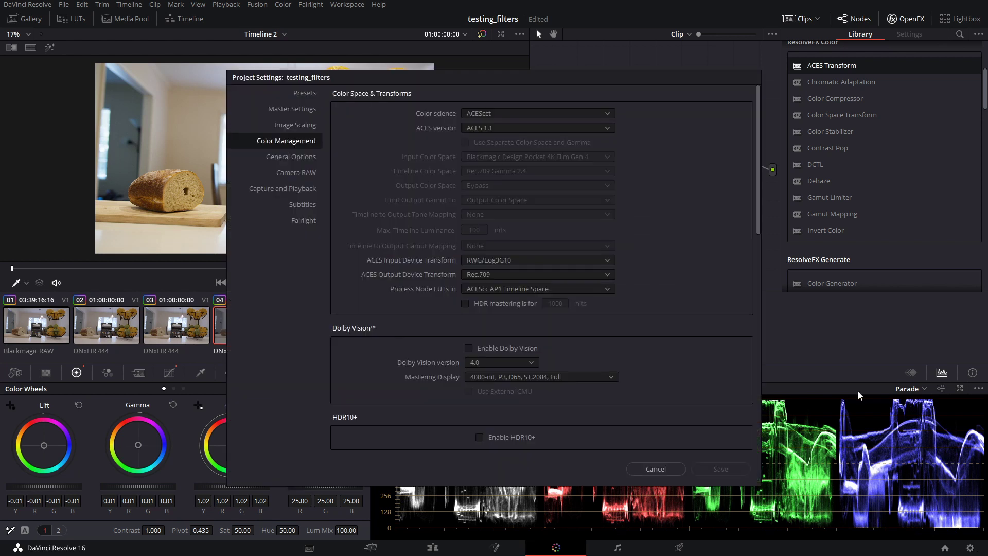
left_click(606, 114)
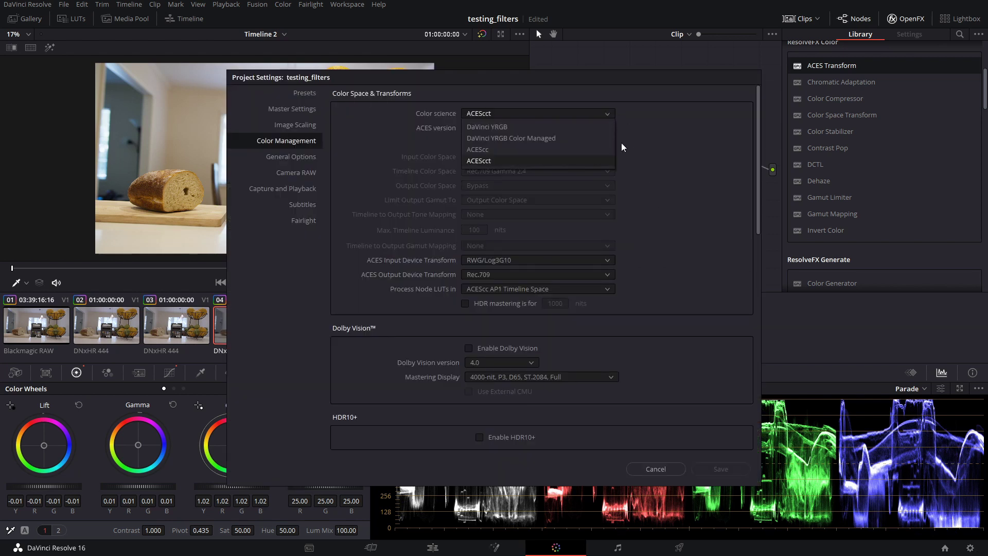
left_click(567, 127)
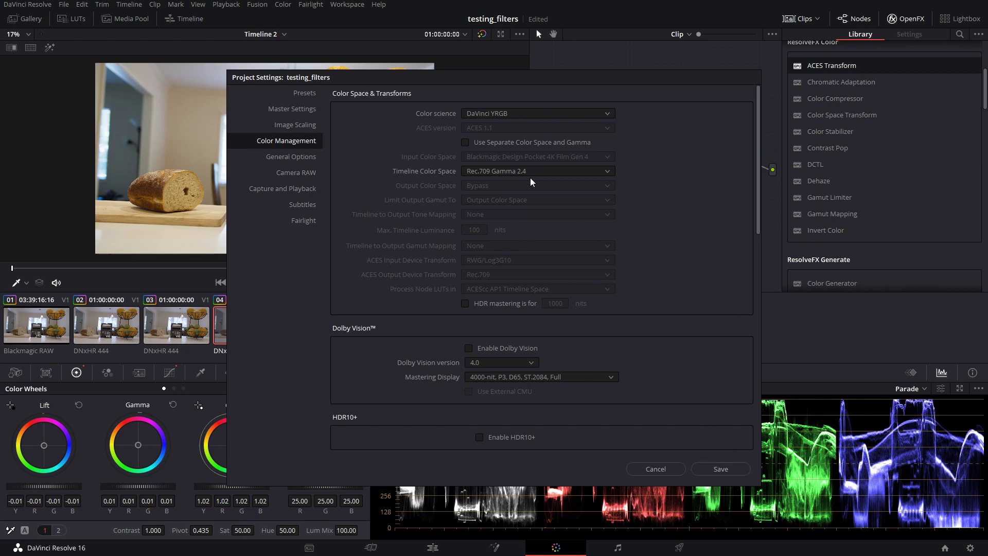
left_click(720, 469)
left_click(586, 328)
left_click(586, 328)
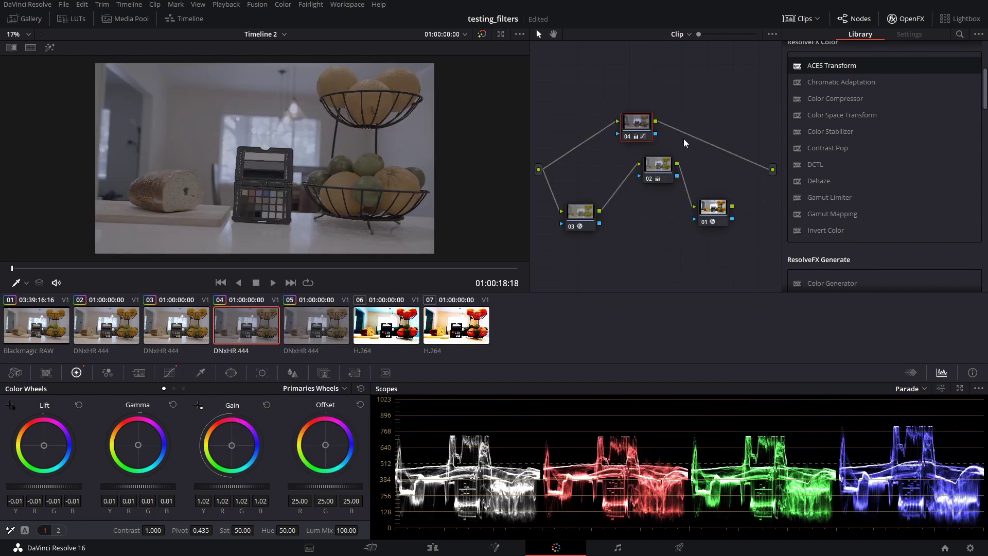
- Click through clips 05, 04, 01, 02 and 03 to review them under DaVinci YRGB
left_click(313, 328)
left_click(246, 329)
left_click(49, 329)
left_click(126, 333)
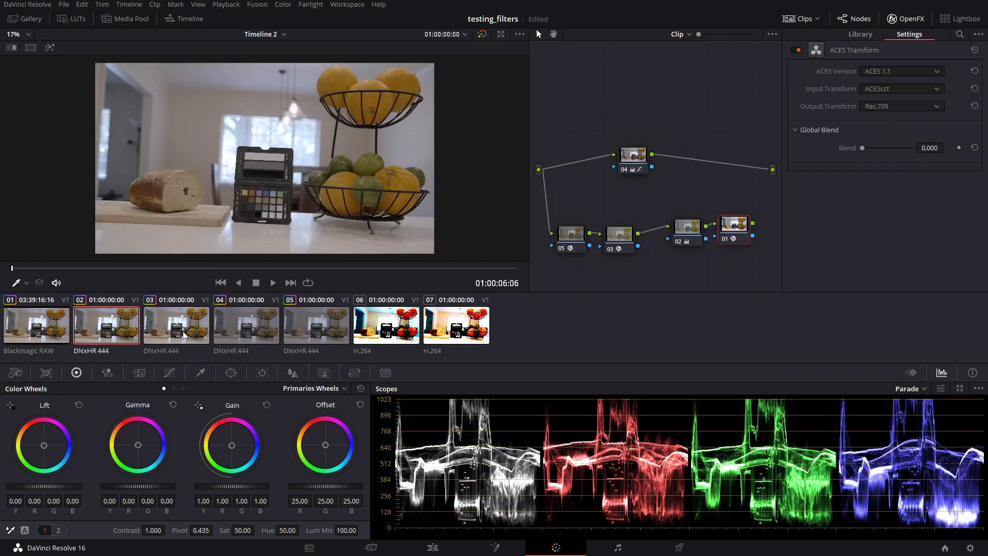
left_click(184, 331)
left_click(112, 340)
left_click(190, 335)
left_click(112, 332)
left_click(33, 330)
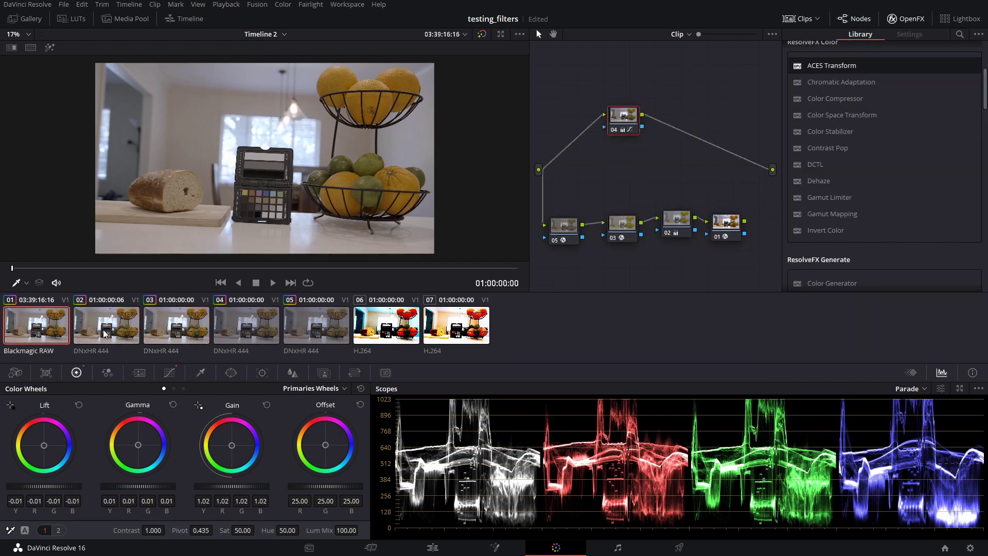
left_click(104, 334)
left_click(48, 327)
left_click(123, 337)
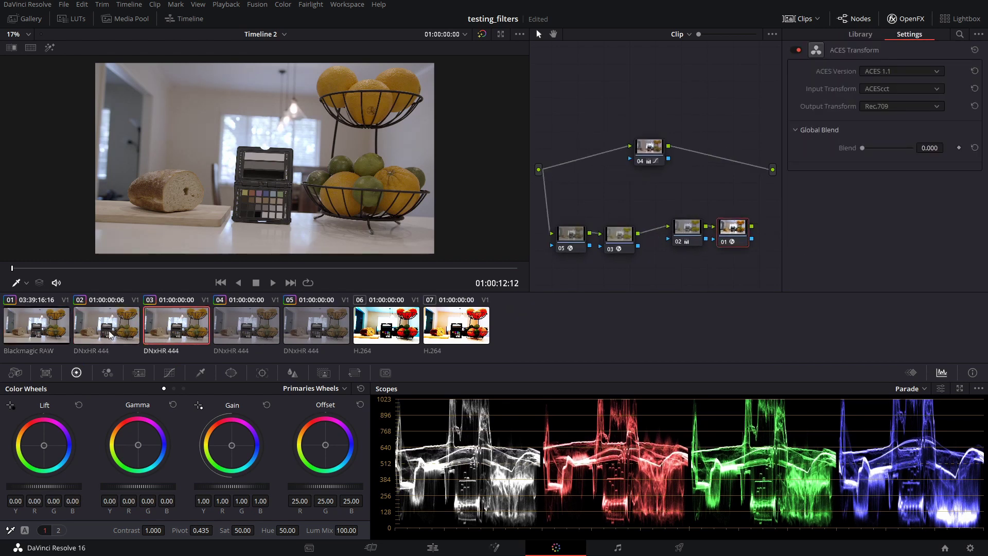
left_click(56, 329)
- Reposition node 04 up and right while switching between clips 01 and 02
mouse_move(618, 128)
left_mouse_down()
mouse_move(634, 121)
mouse_move(633, 139)
left_mouse_up()
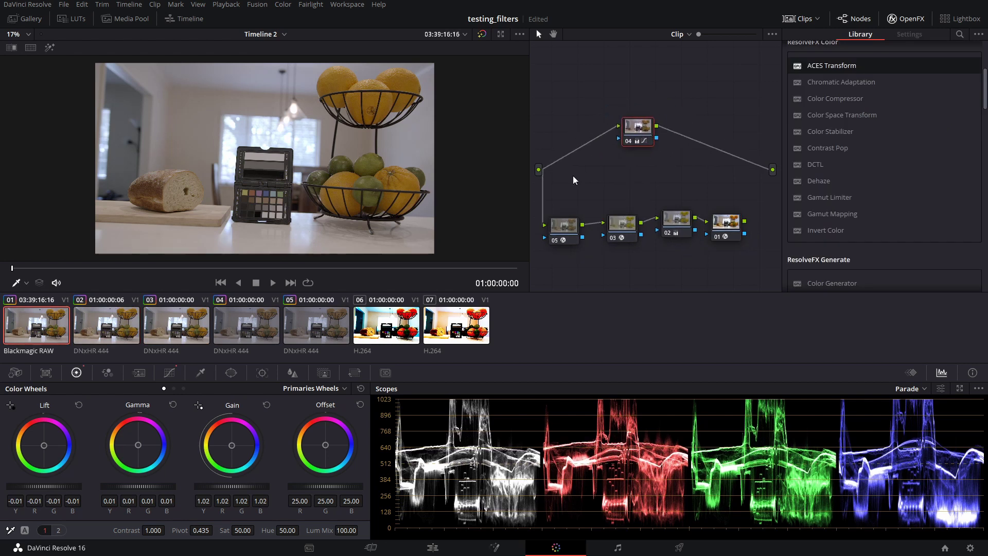
left_click(108, 320)
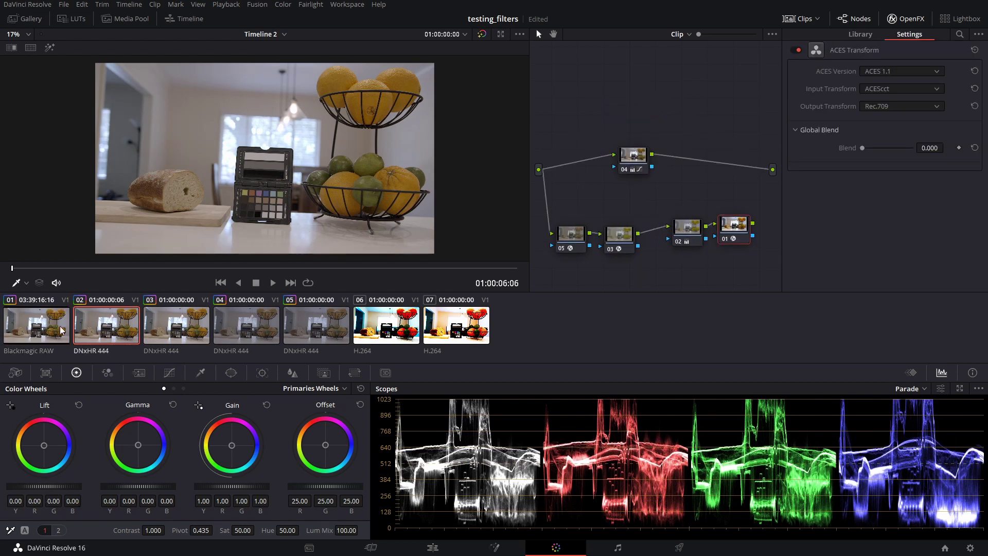
left_click(57, 329)
left_click(108, 324)
left_click_drag(632, 160, 644, 152)
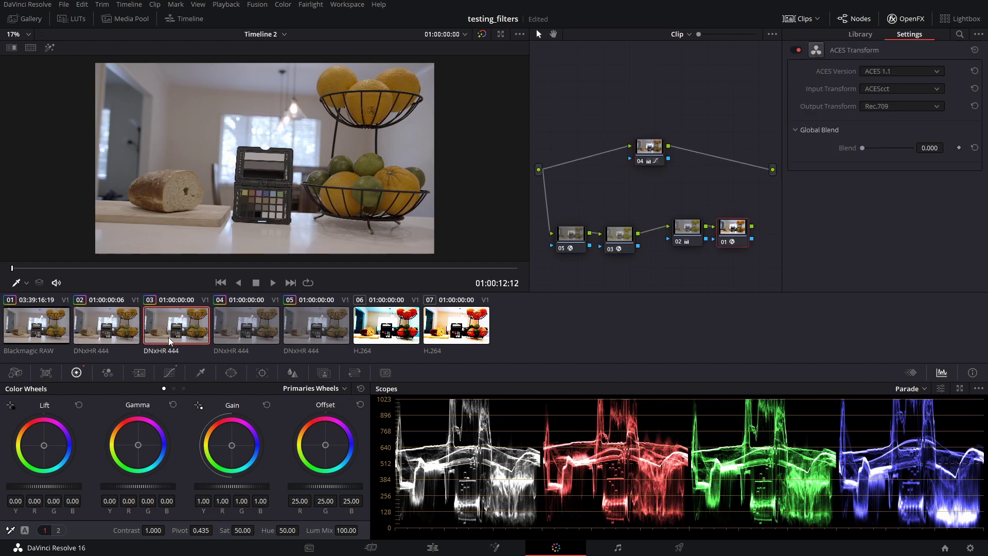
- Step through clips 01 to 05 again, ending on clip 04
left_click(51, 334)
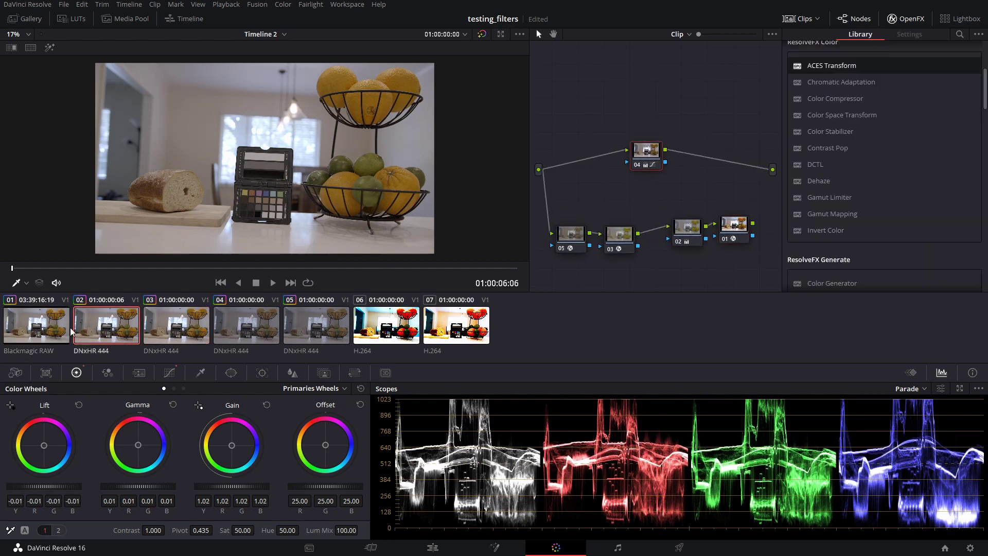
left_click(117, 330)
left_click(175, 327)
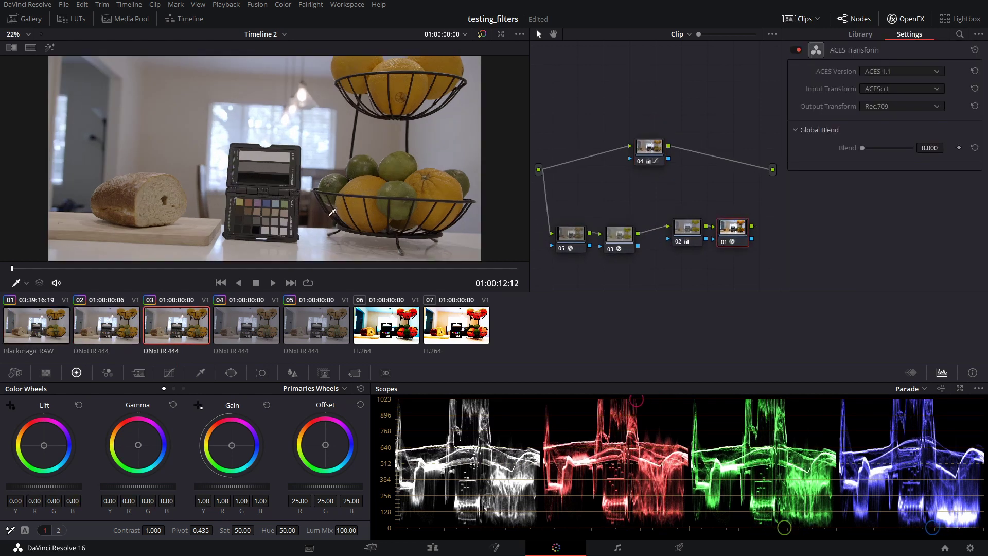
scroll(287, 175, "down", 1)
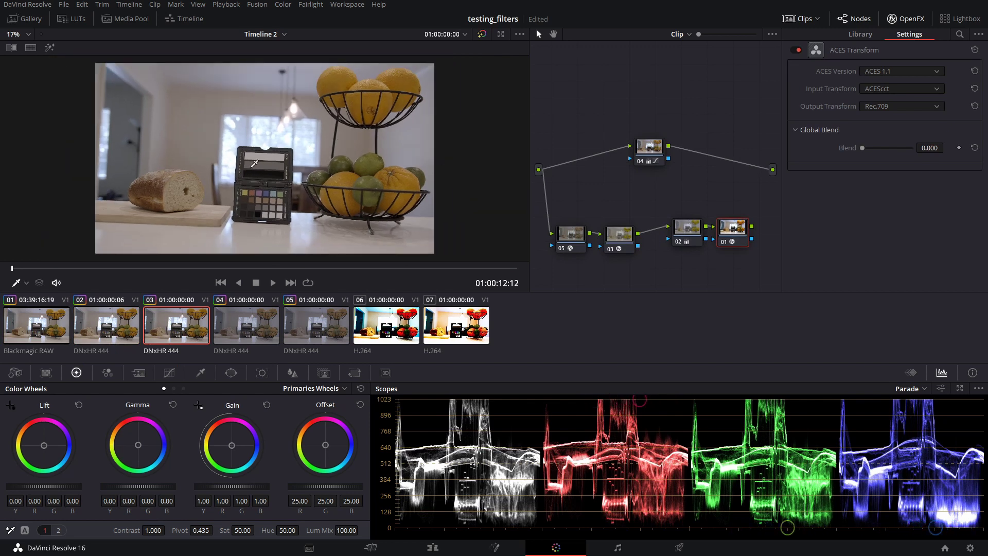
left_click(119, 325)
left_click(46, 331)
left_click(106, 331)
left_click(163, 327)
left_click(122, 336)
left_click(191, 329)
left_click(250, 323)
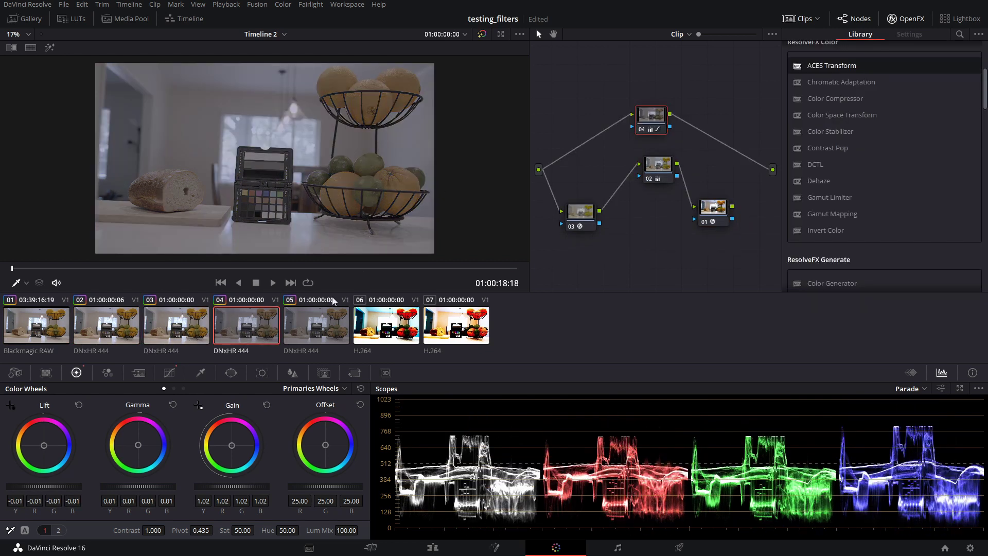
left_click(313, 331)
left_click(246, 329)
left_click(186, 327)
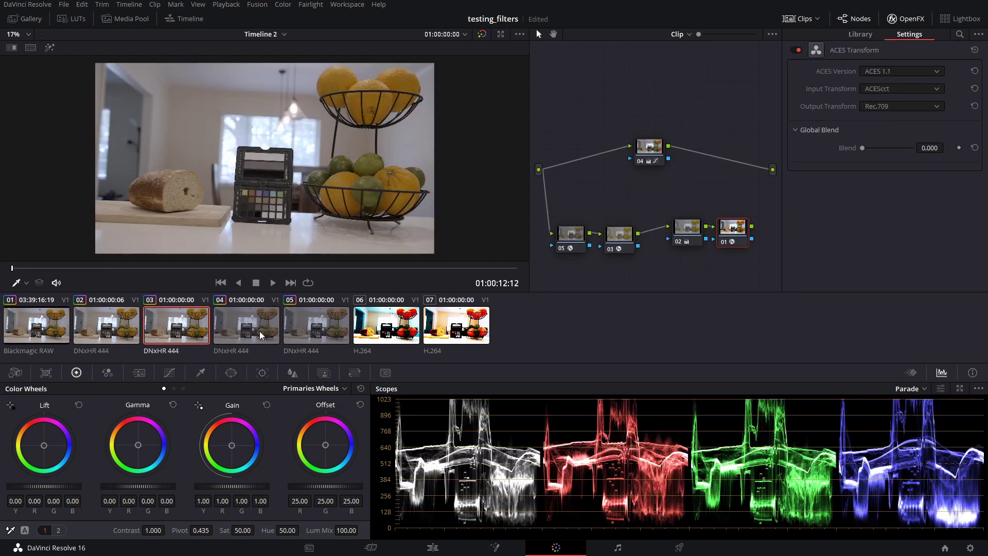
left_click(252, 323)
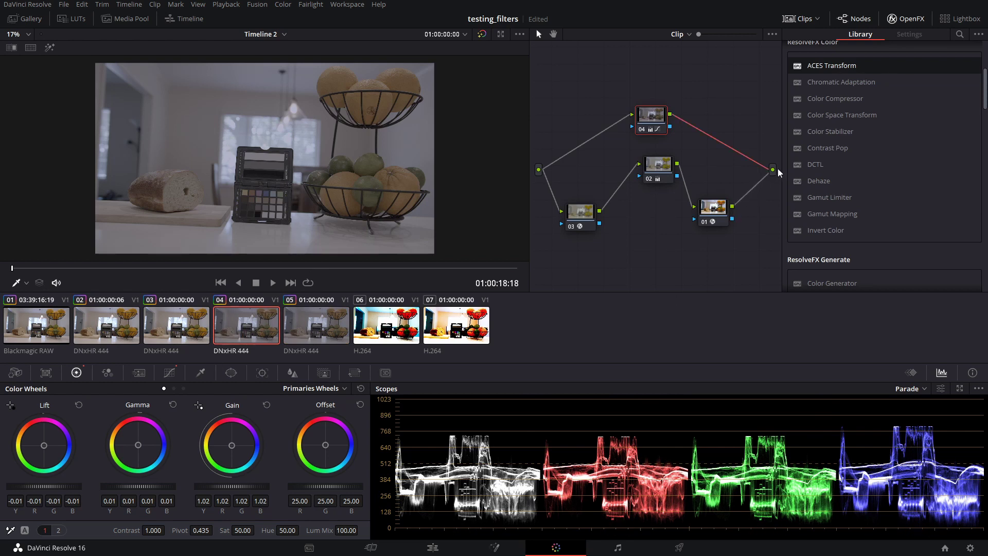
- Step down to clip 05 and back up to clip 04, then shift node 02 in the graph
key("Down")
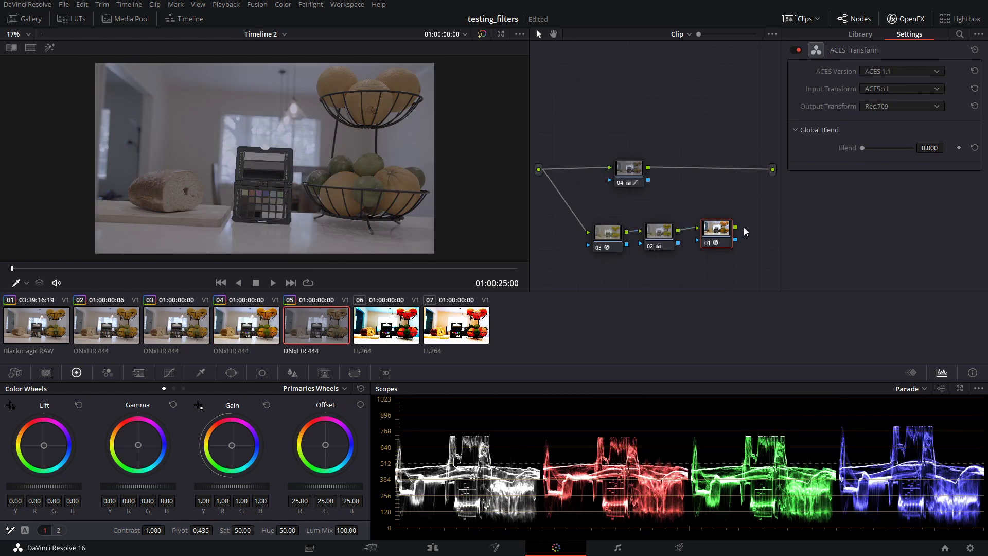
key("Up")
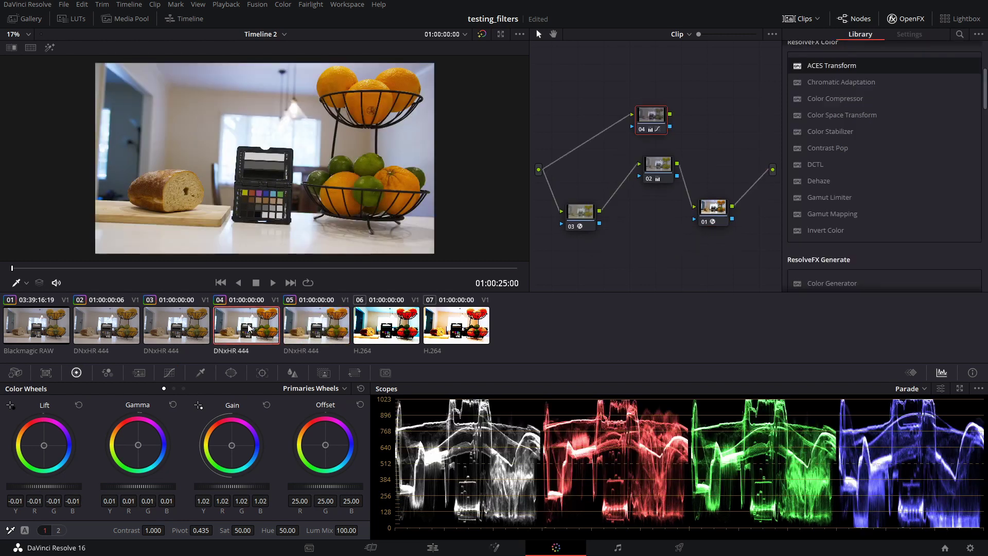
left_click_drag(662, 173, 654, 168)
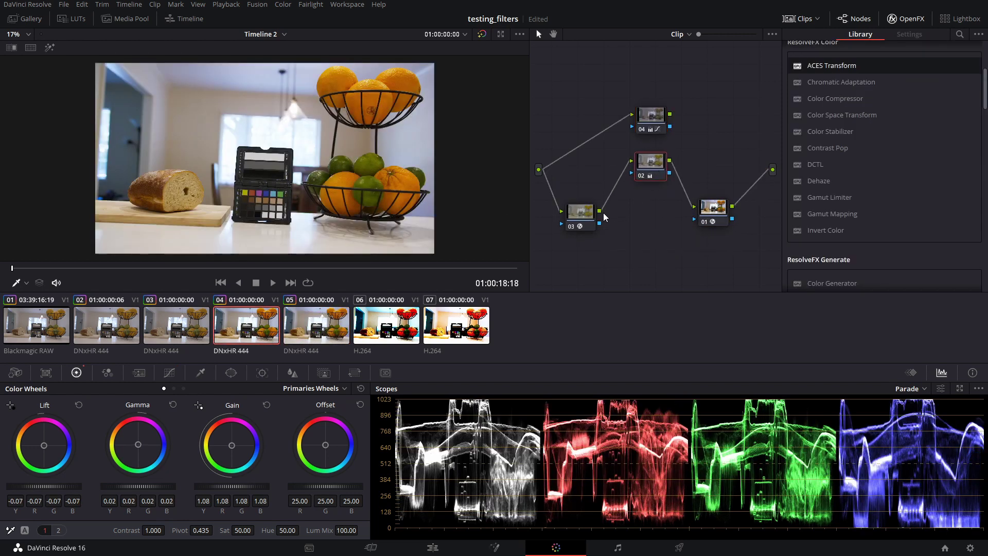
- Drag nodes 02, 01 and 03 into new positions in the node graph
left_click_drag(588, 223, 623, 215)
left_click(665, 170)
left_click_drag(666, 170, 675, 178)
left_click_drag(711, 210, 705, 210)
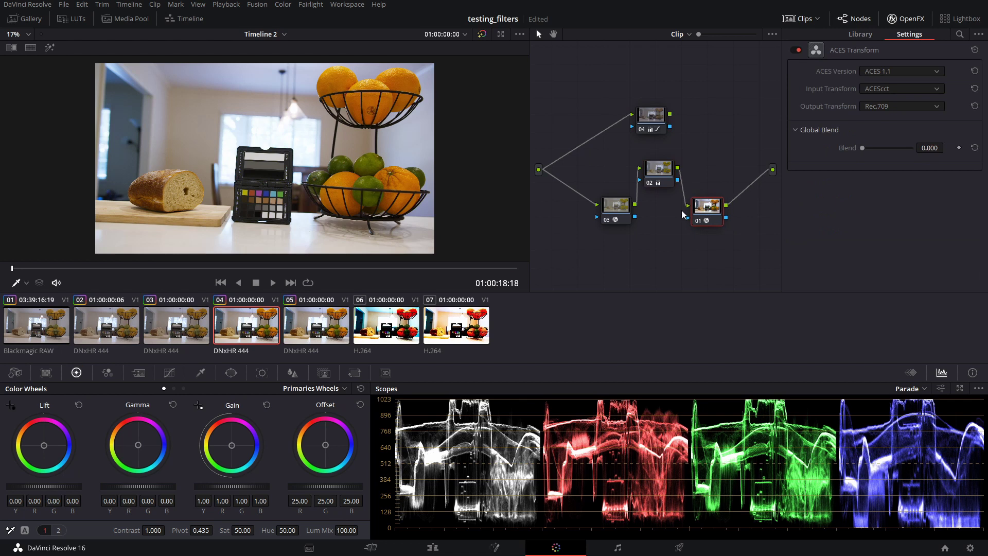
left_click_drag(616, 220, 606, 227)
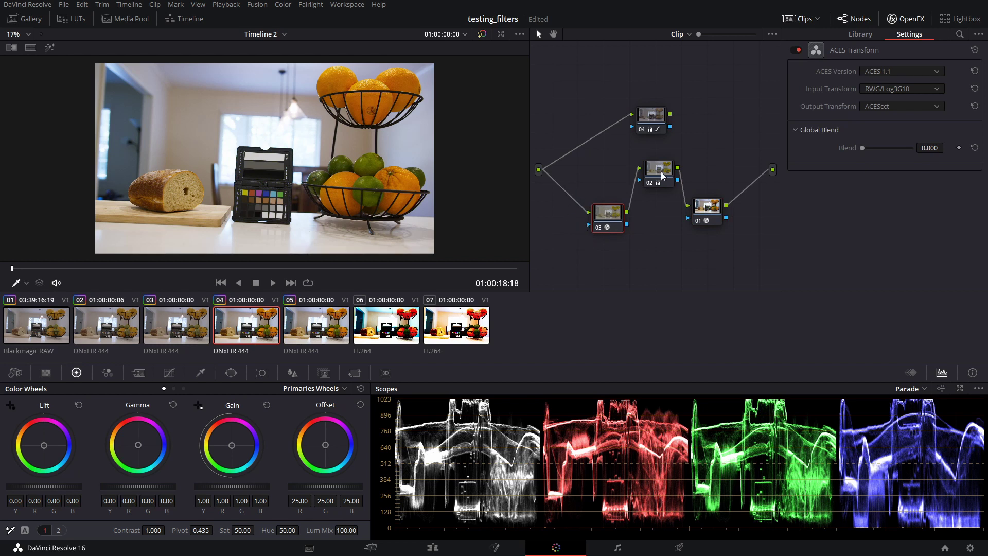
left_click_drag(661, 171, 656, 164)
left_click_drag(712, 209, 717, 213)
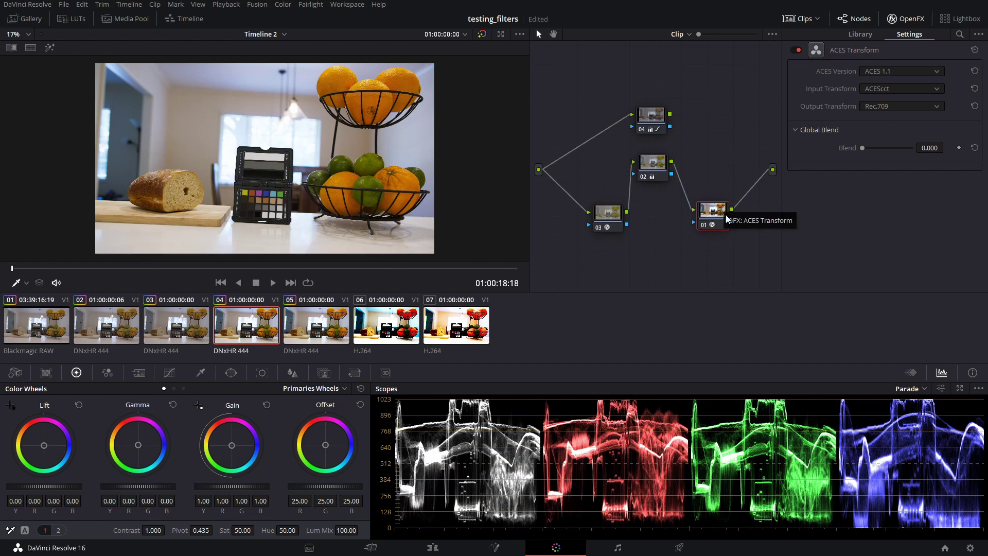
left_click_drag(711, 211, 713, 208)
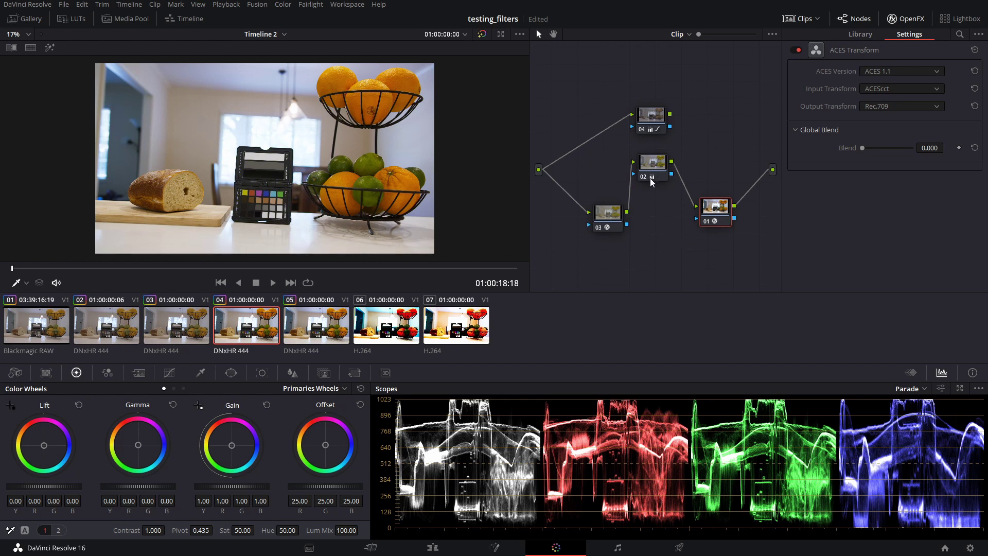
left_click_drag(608, 213, 598, 214)
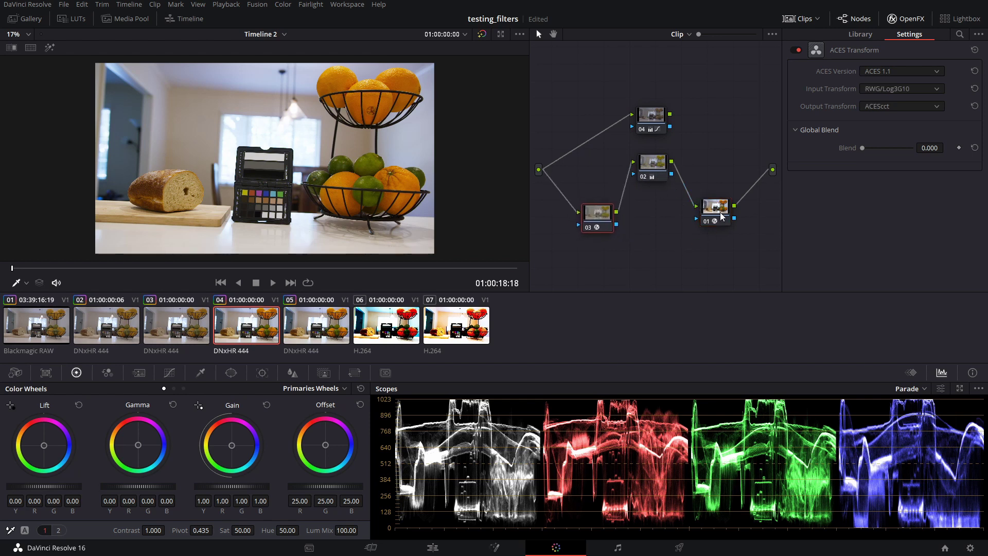
- Select nodes 02, 01 and 03 to inspect the grade values and ACES Transform settings
left_click(654, 165)
left_click(716, 211)
left_click(660, 166)
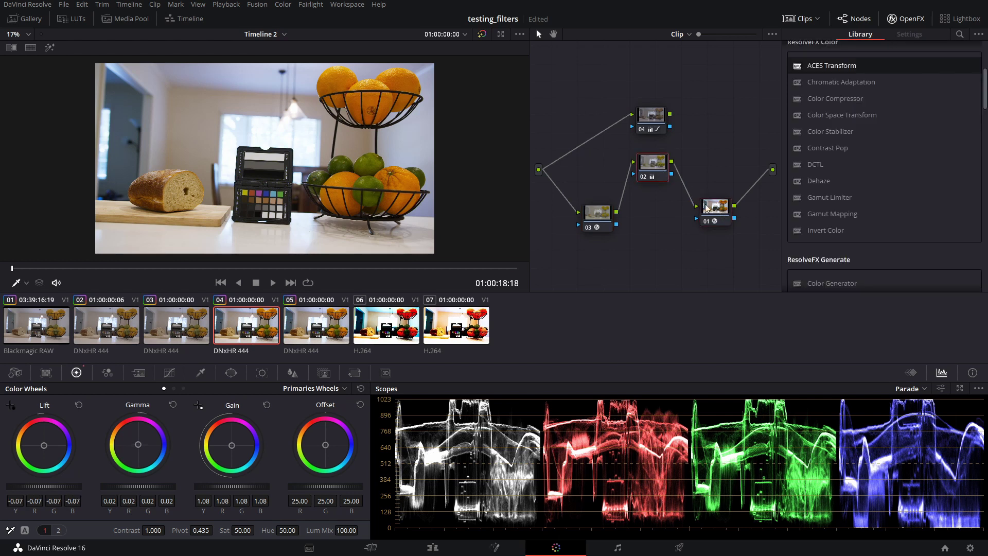
left_click(707, 208)
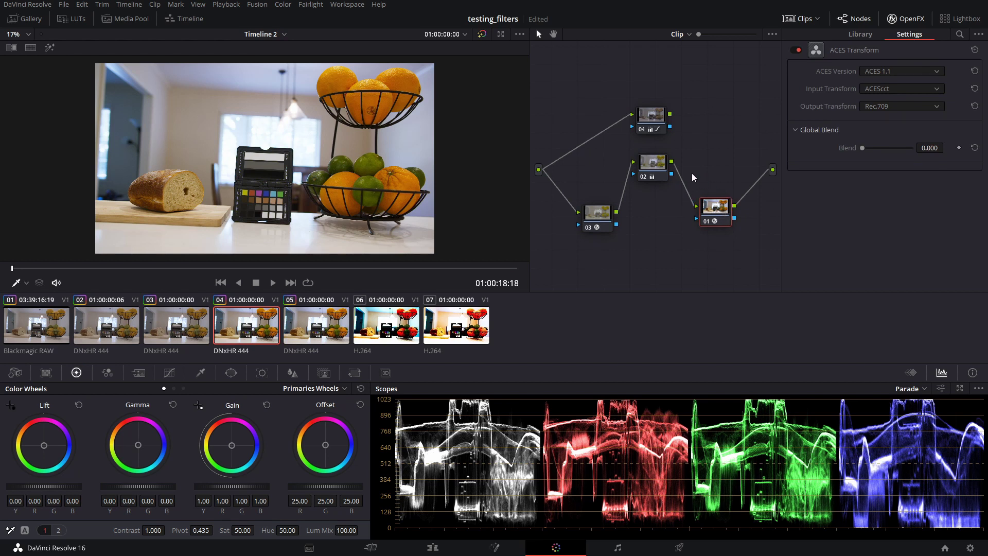
left_click(604, 222)
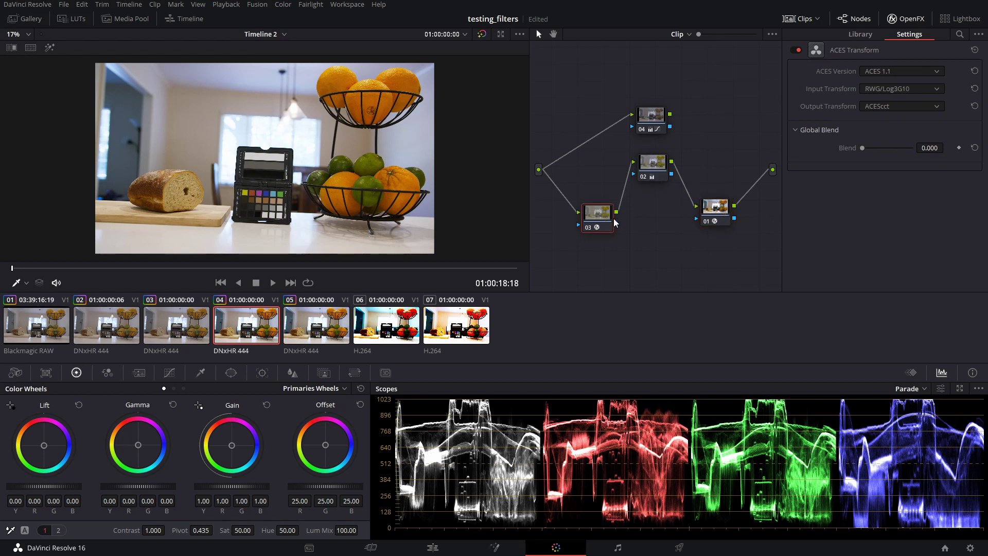
- Compare node 03's RWG/Log3G10-to-ACEScct and node 01's ACEScct-to-Rec.709 ACES Transform settings
mouse_move(718, 220)
left_mouse_down()
mouse_move(722, 227)
mouse_move(721, 219)
left_mouse_up()
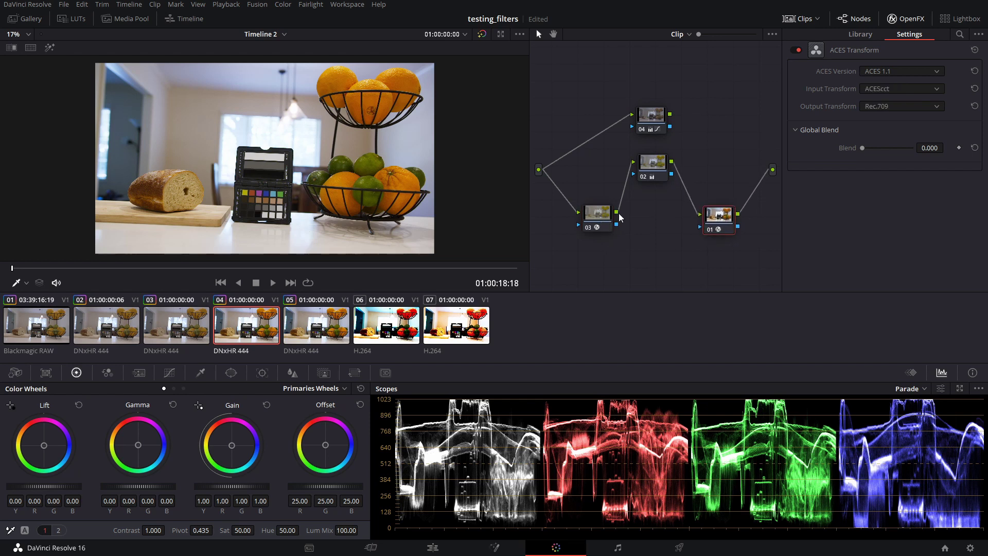
left_click(594, 219)
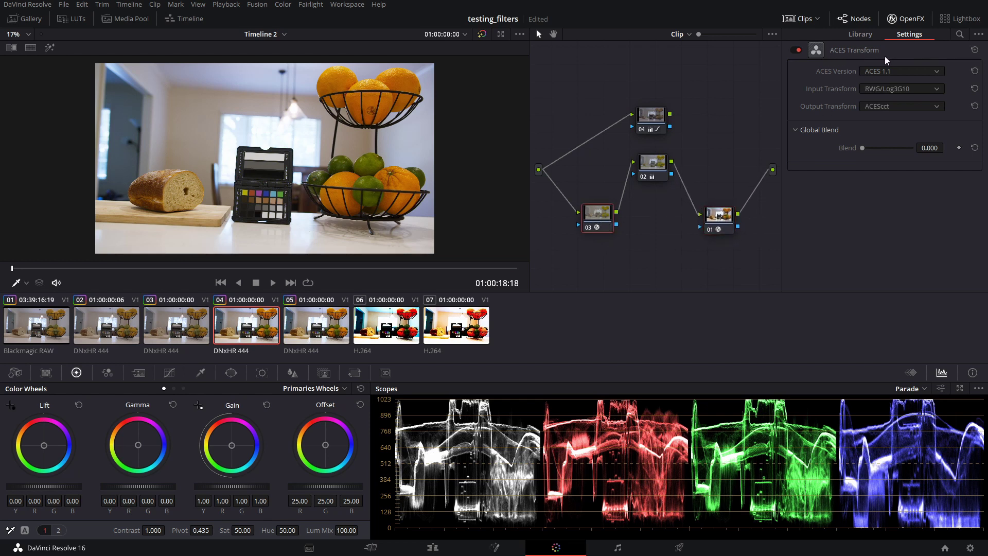
left_click(719, 216)
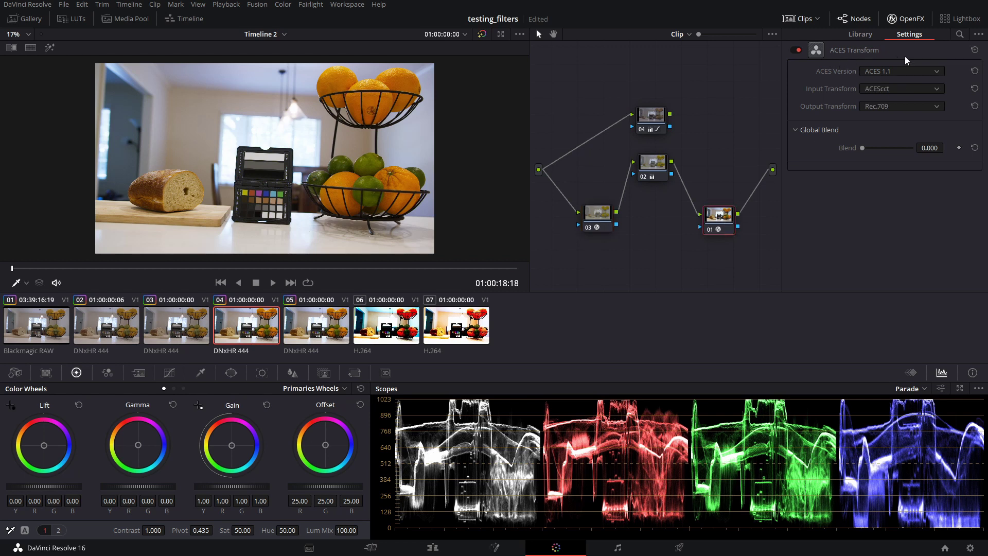
left_click(603, 225)
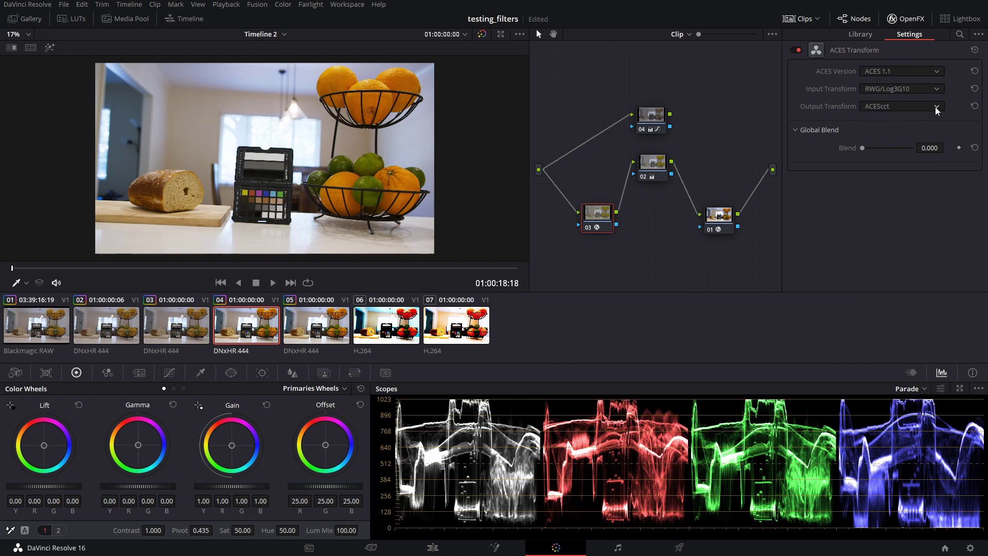
left_click(720, 217)
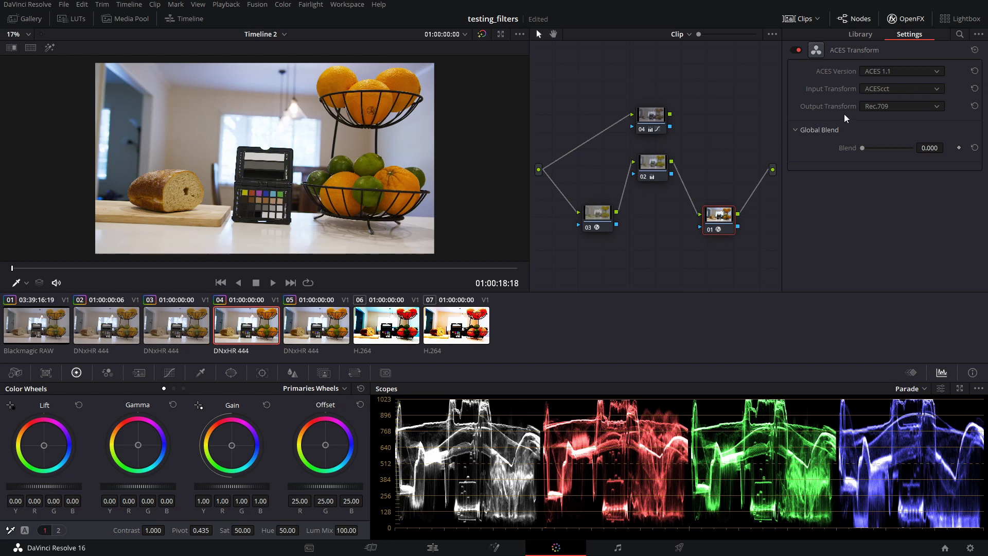
left_click(598, 215)
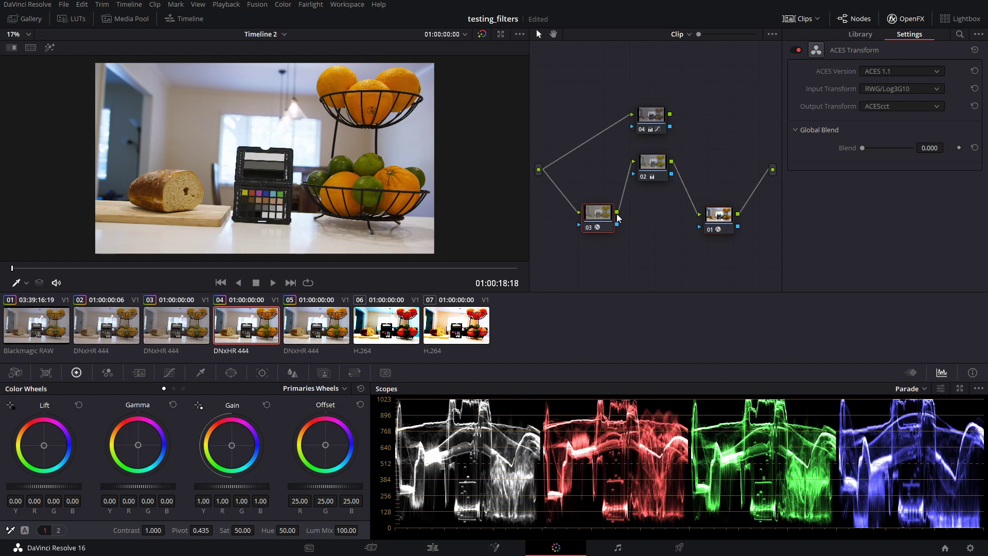
- Drop ACES nodes 03 and 01 below grade node 02, then bring up Project Settings
mouse_move(661, 155)
left_mouse_down()
mouse_move(671, 176)
mouse_move(662, 162)
mouse_move(664, 180)
mouse_move(653, 171)
left_mouse_up()
left_click_drag(611, 229, 605, 245)
left_click_drag(716, 216, 713, 242)
mouse_move(647, 168)
left_mouse_down()
mouse_move(647, 184)
mouse_move(639, 172)
left_mouse_up()
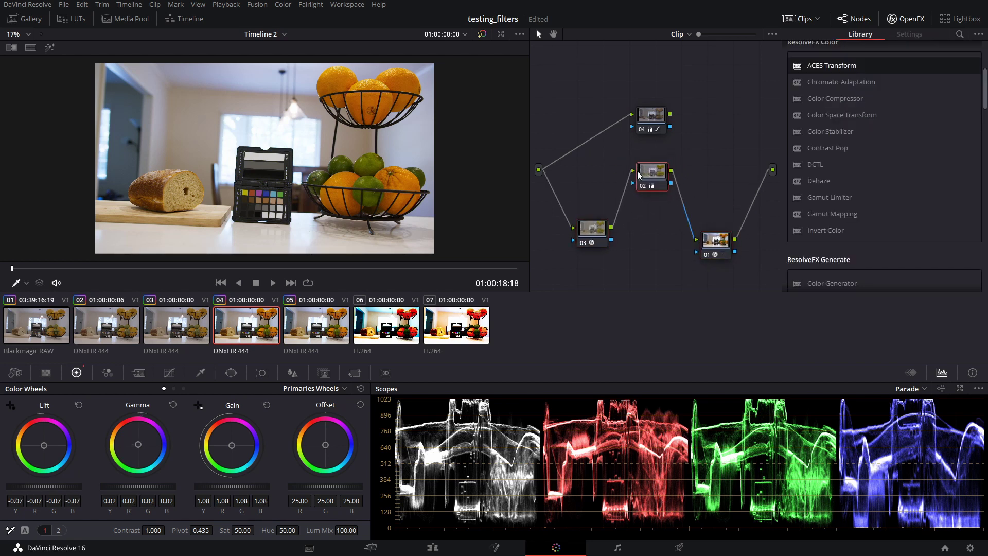
left_click(970, 548)
left_click(484, 113)
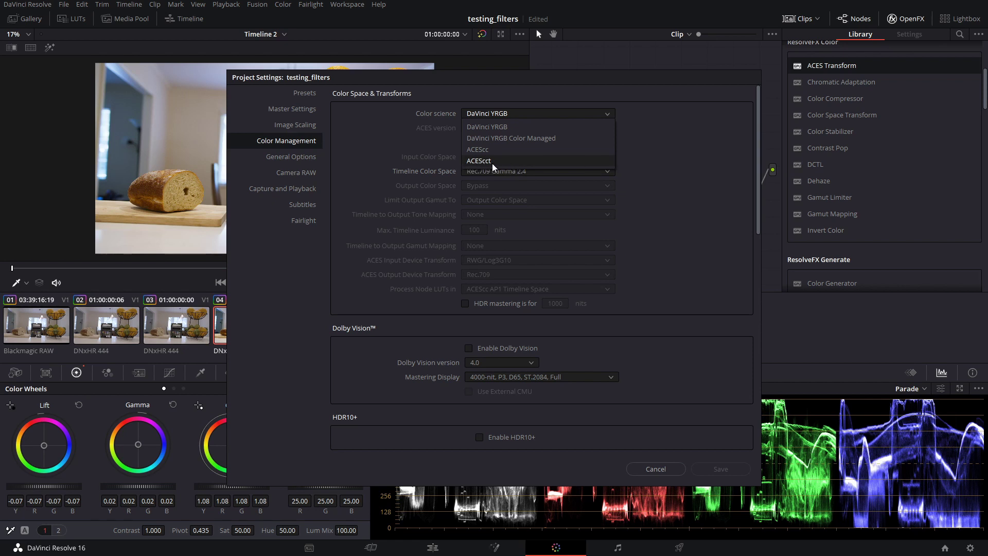
left_click(656, 183)
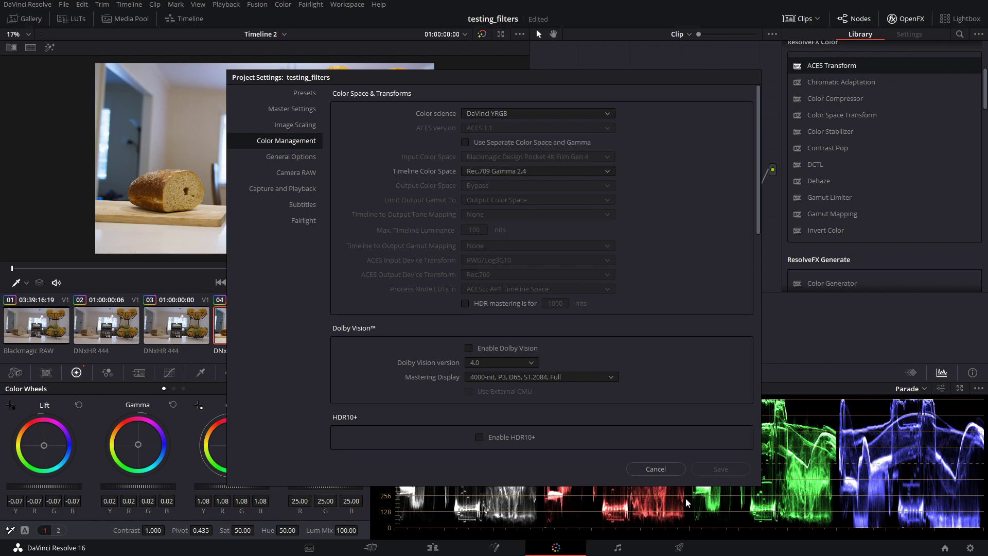
left_click(674, 469)
left_click(600, 235)
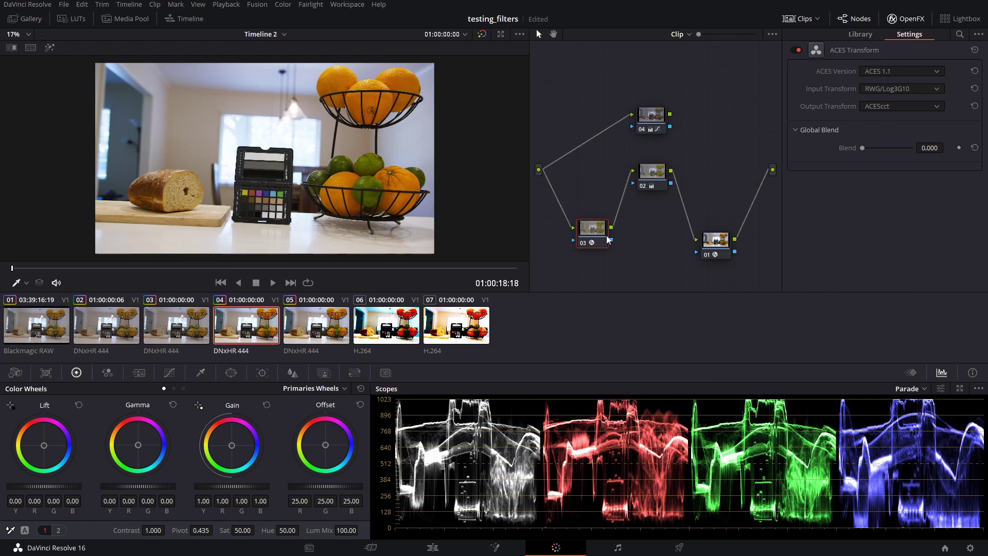
- Reposition clip 04's nodes 01 and 02 into a tidier arrangement
left_click(713, 245)
mouse_move(653, 177)
left_mouse_down()
mouse_move(669, 218)
mouse_move(653, 191)
left_mouse_up()
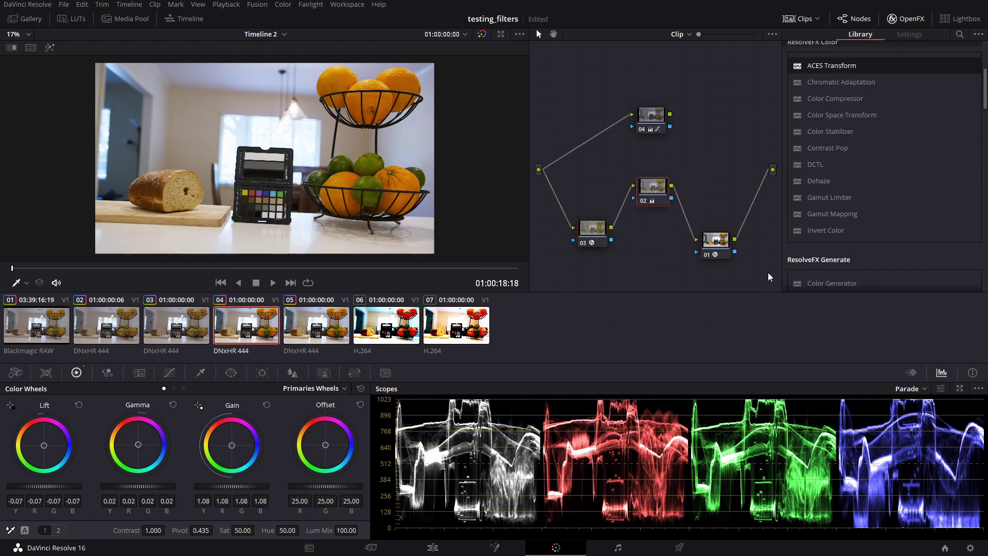
mouse_move(639, 184)
left_mouse_down()
mouse_move(669, 176)
mouse_move(647, 200)
left_mouse_up()
mouse_move(727, 248)
left_mouse_down()
mouse_move(744, 237)
mouse_move(729, 232)
left_mouse_up()
left_click(647, 195)
left_click_drag(647, 196, 653, 187)
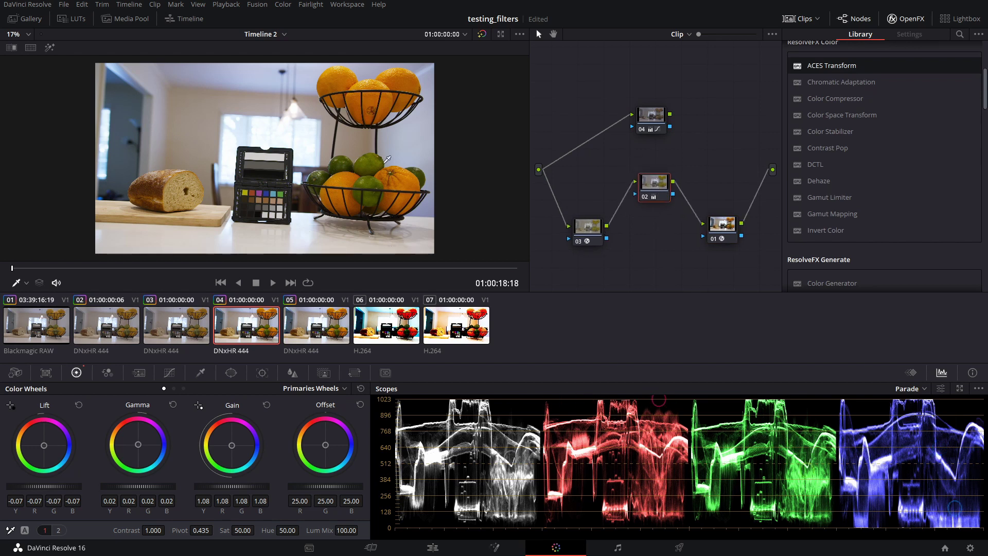
- Compare the ACES settings of nodes 03 and 01, nudging nodes 01 and 02 left
left_click(592, 229)
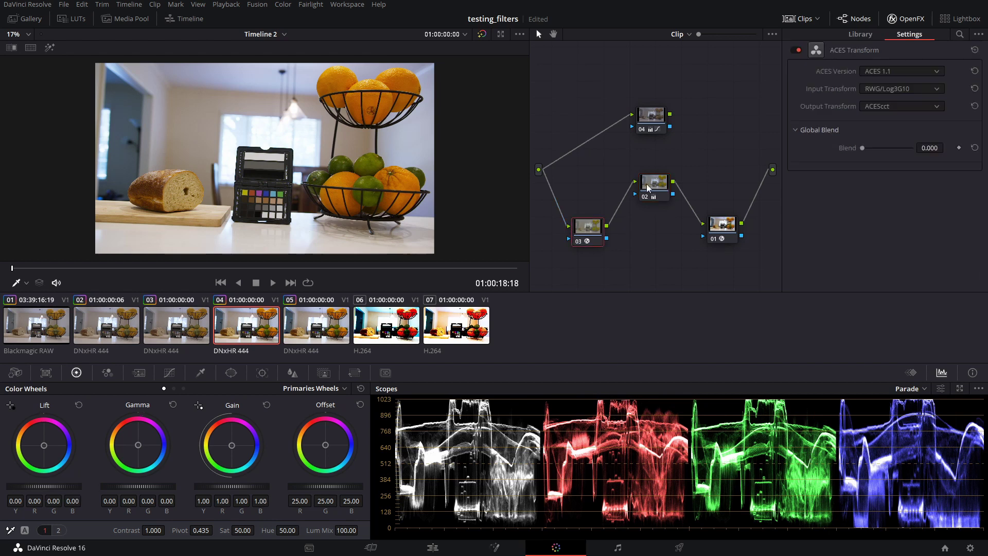
left_click(653, 186)
left_click(725, 232)
left_click(589, 228)
left_click(652, 186)
left_click(732, 226)
left_click(659, 191)
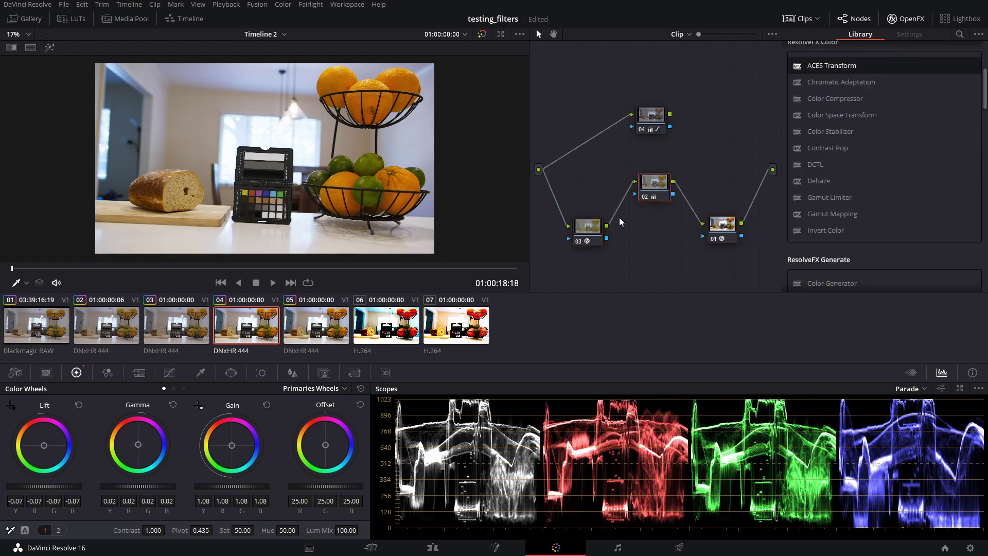
left_click(588, 227)
left_click(727, 225)
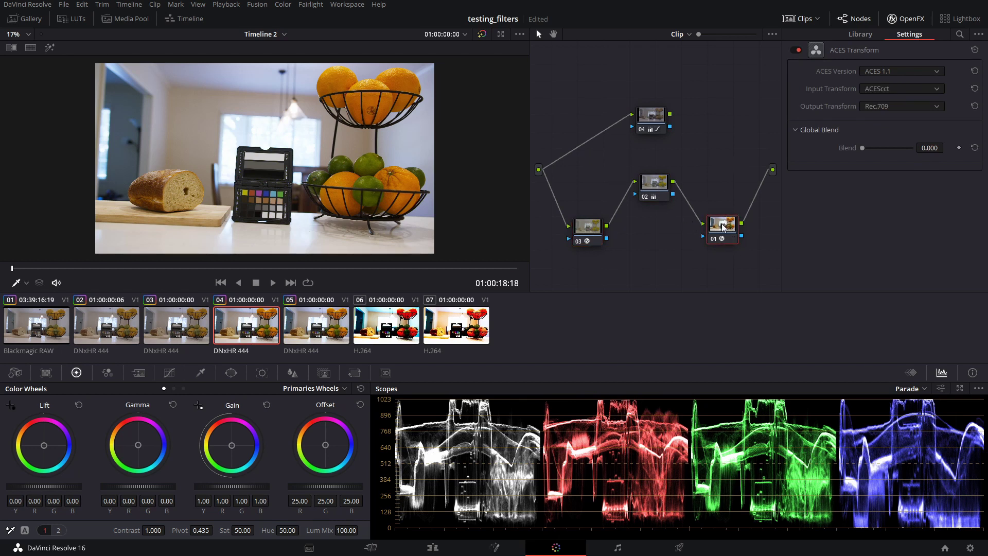
left_click_drag(728, 233, 721, 234)
mouse_move(662, 196)
left_mouse_down()
mouse_move(644, 192)
mouse_move(647, 200)
left_mouse_up()
left_click(582, 232)
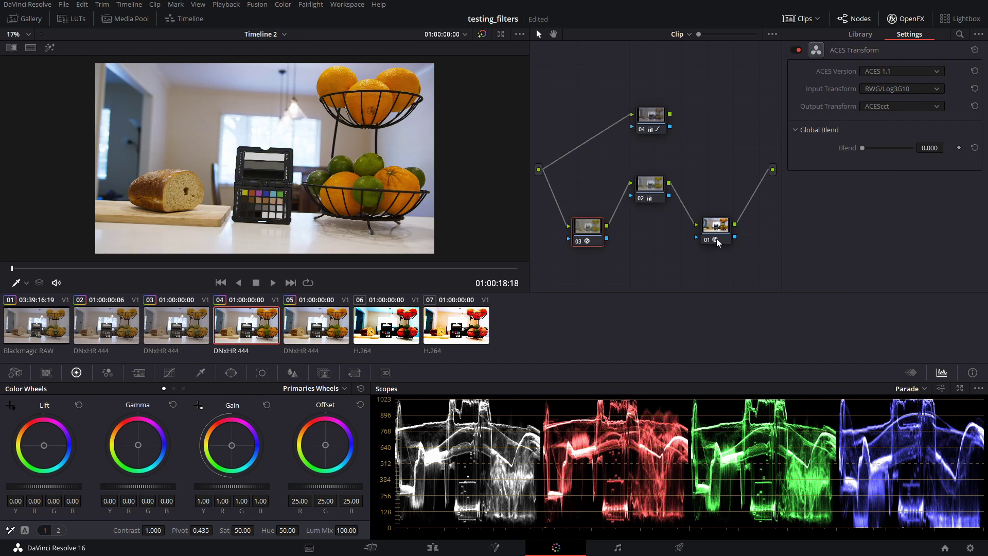
- Step to clip 05, then bring up the Blackmagic RAW clip 01's node tree
key("Down")
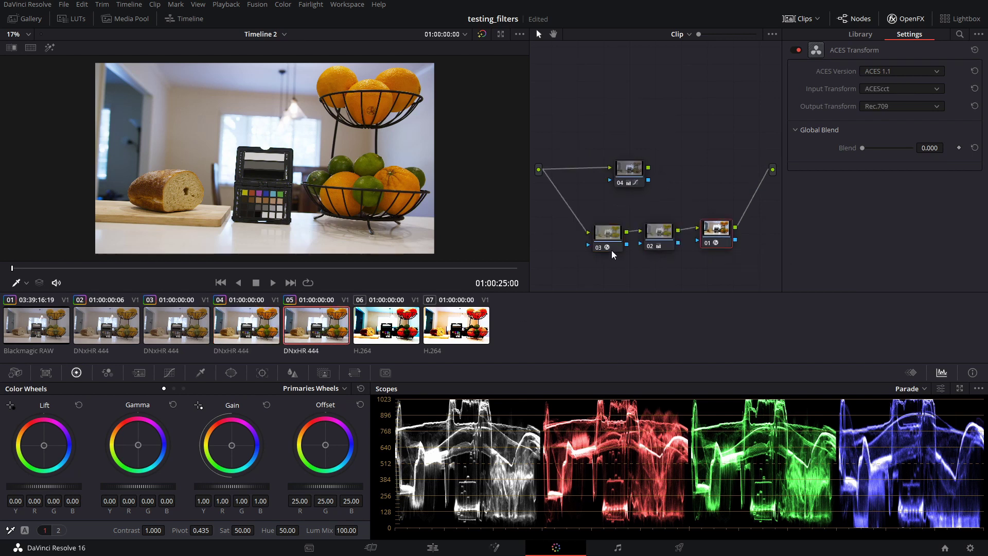
left_click(263, 332)
left_click(48, 332)
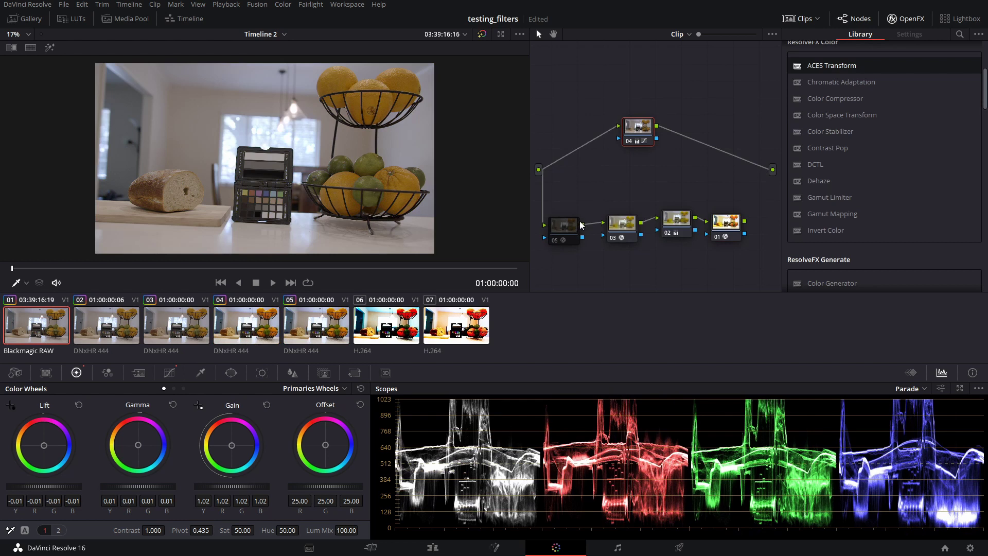
- Reposition clip 01's nodes 05, 02 and 01, raising node 02 above the row
left_click_drag(568, 226, 563, 233)
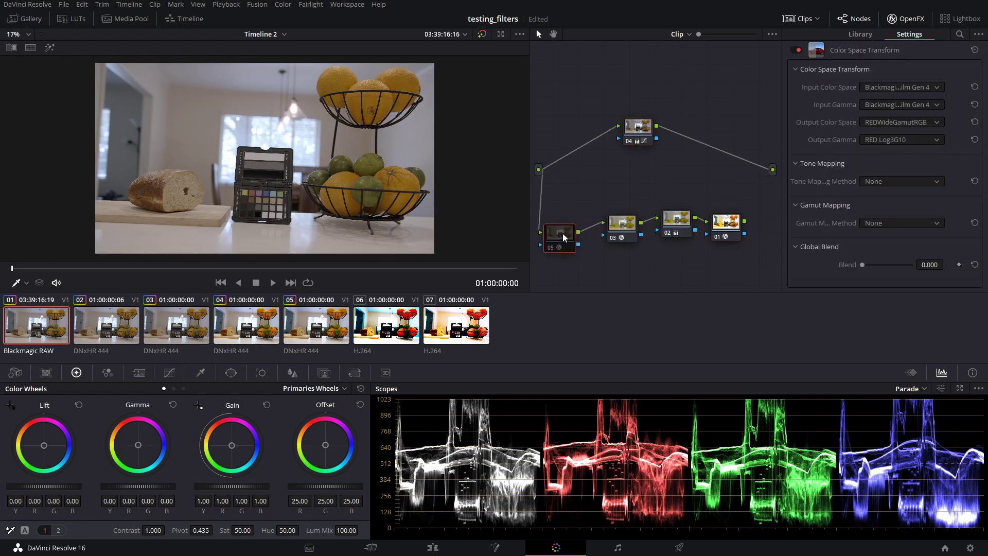
left_click(623, 231)
left_click_drag(679, 226, 671, 180)
left_click_drag(732, 230, 772, 169)
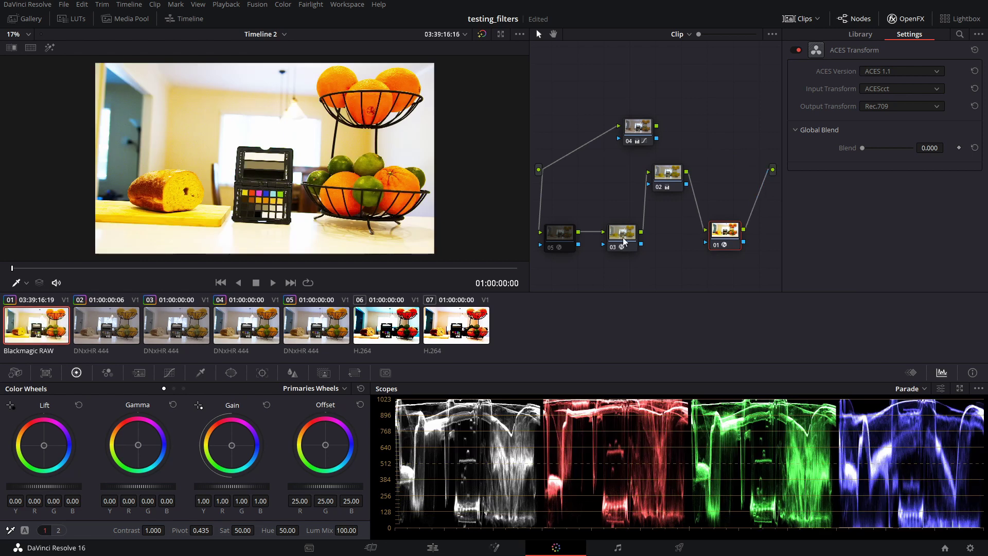
- Compare against clip 04's layout, then view clip 01's node 03 ACES settings
left_click(245, 337)
left_click(62, 329)
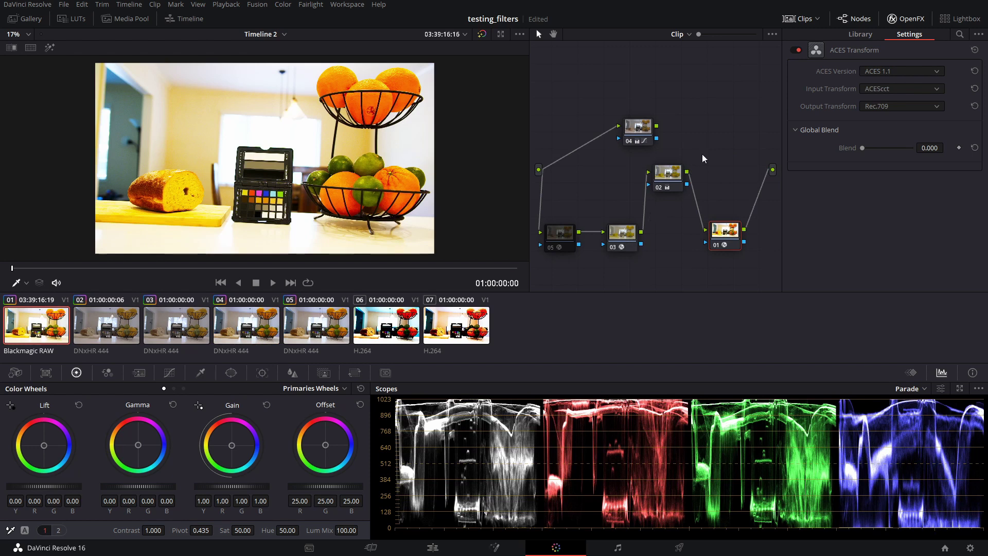
left_click(636, 239)
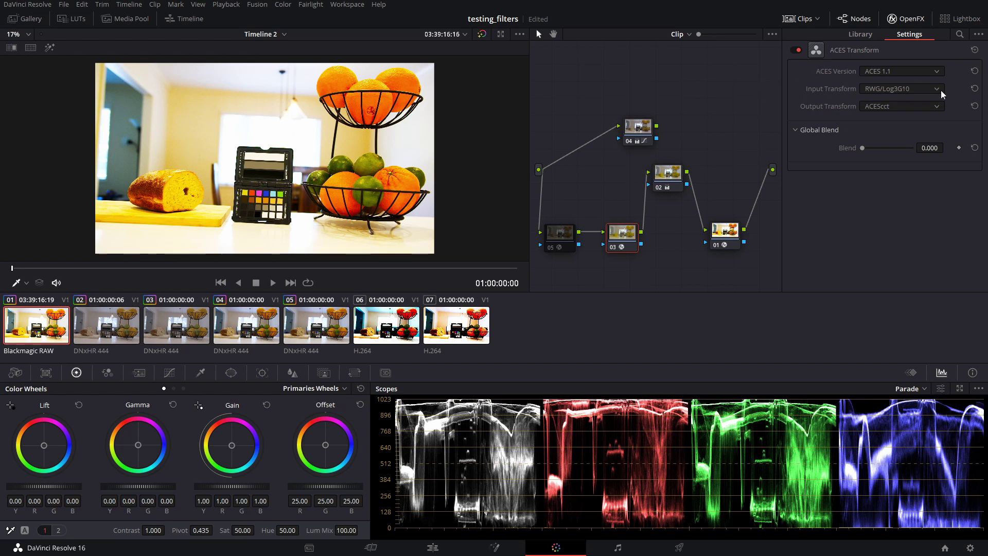
- Keep node 05's input as Blackmagic Design Pocket 4K Film Gen 4 and re-enable it
left_click(560, 235)
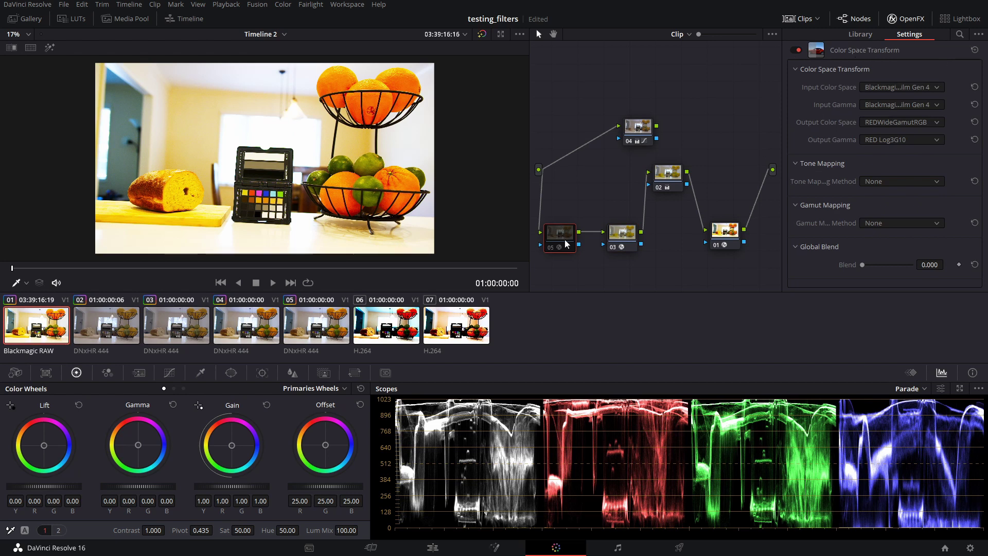
left_click(884, 87)
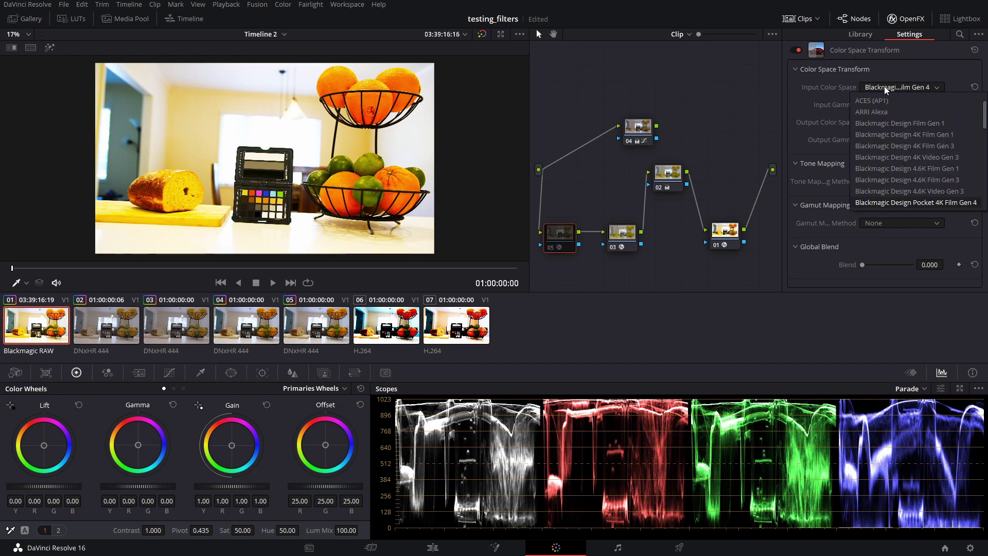
left_click(906, 205)
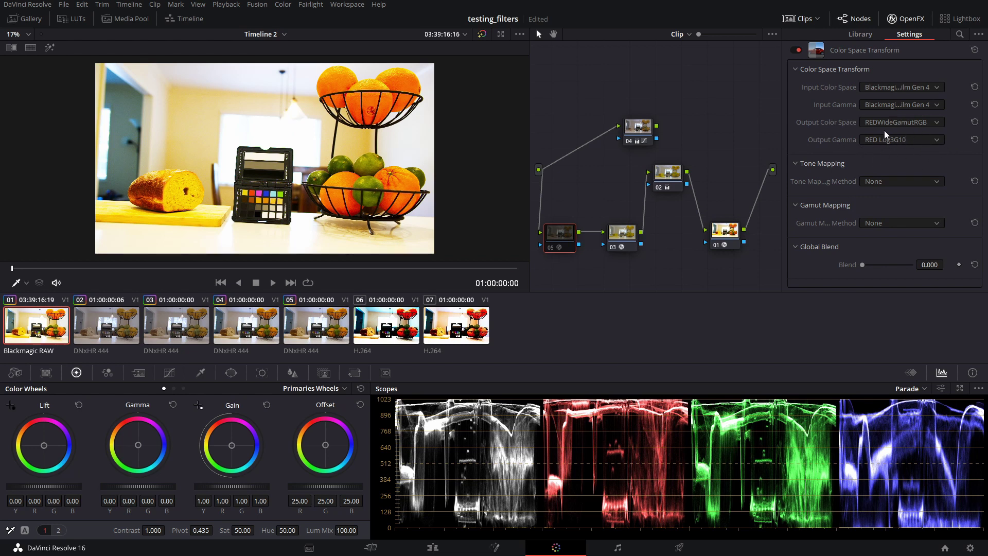
left_click(551, 248)
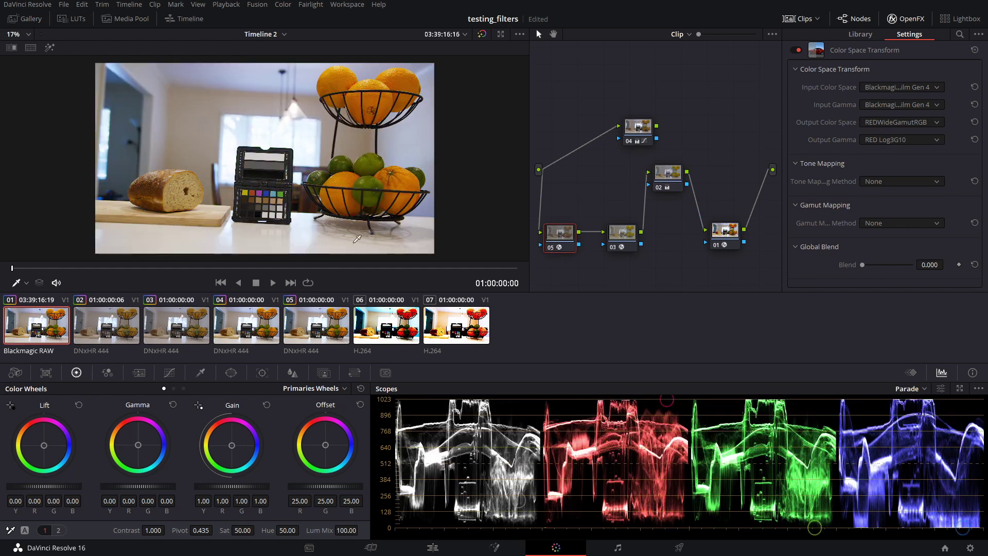
- Flip between clips 01–05 to compare their node trees
left_click(251, 329)
left_click(24, 325)
left_click(274, 323)
left_click(332, 334)
left_click(239, 333)
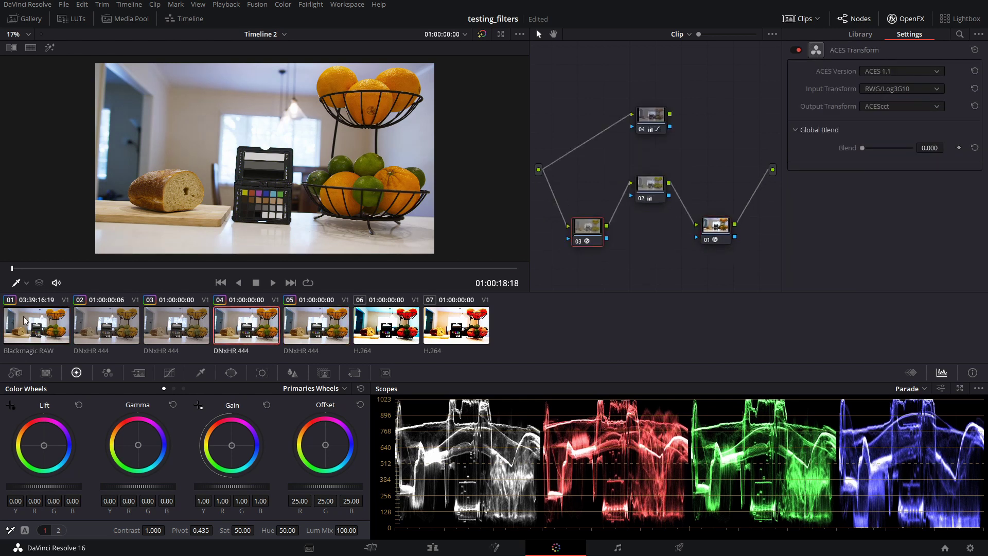
left_click(23, 315)
left_click(242, 329)
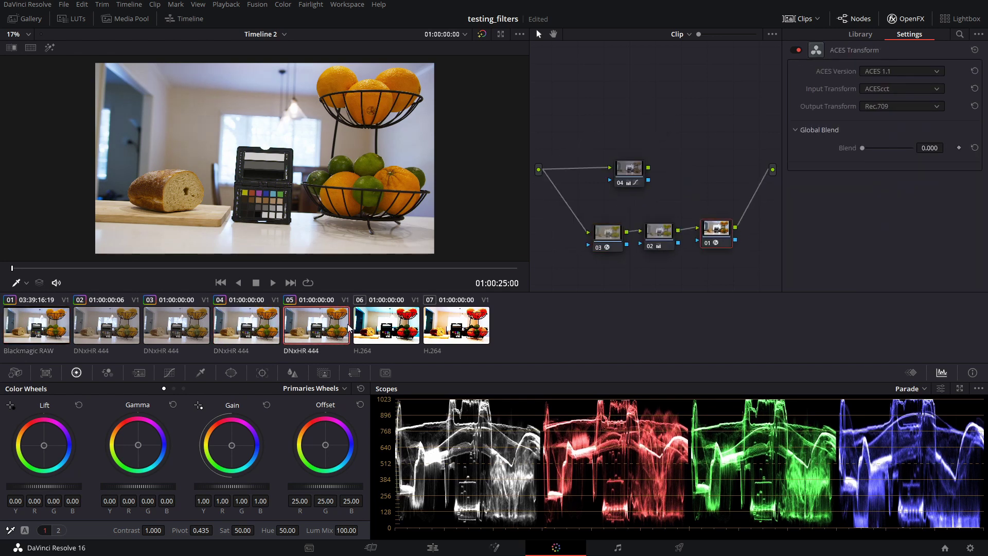
left_click(41, 324)
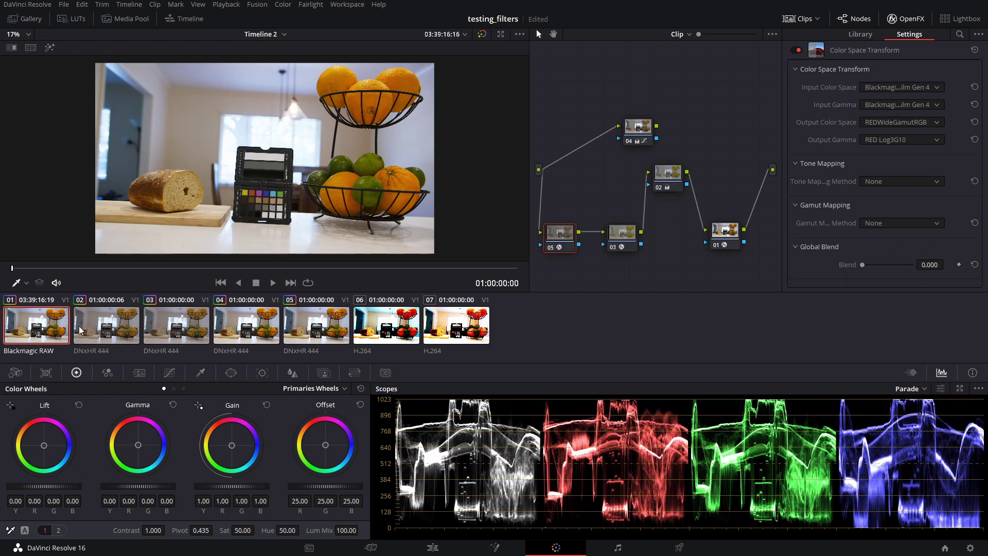
- On clips 02 and 03, feed node 01 into the output instead of node 04
left_click(124, 333)
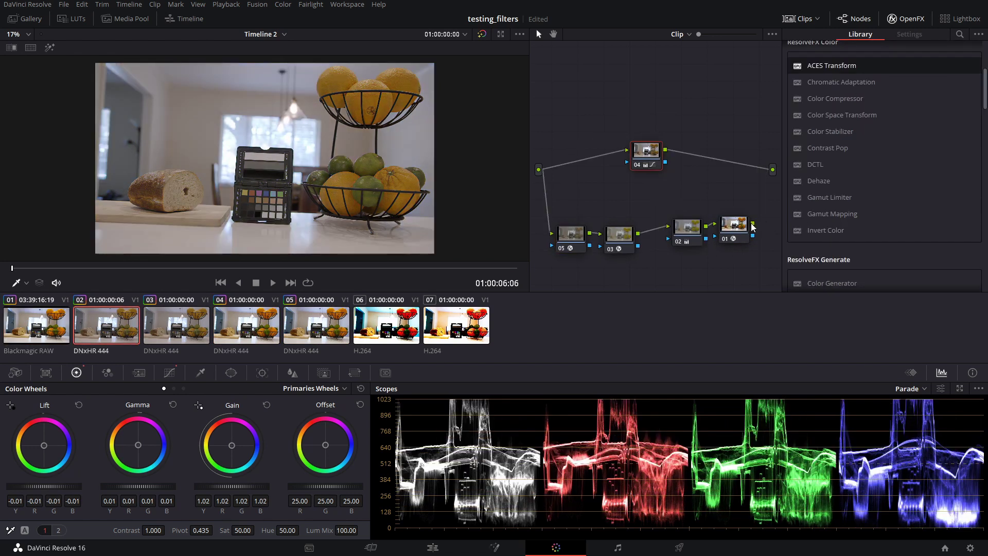
left_click_drag(751, 227, 771, 172)
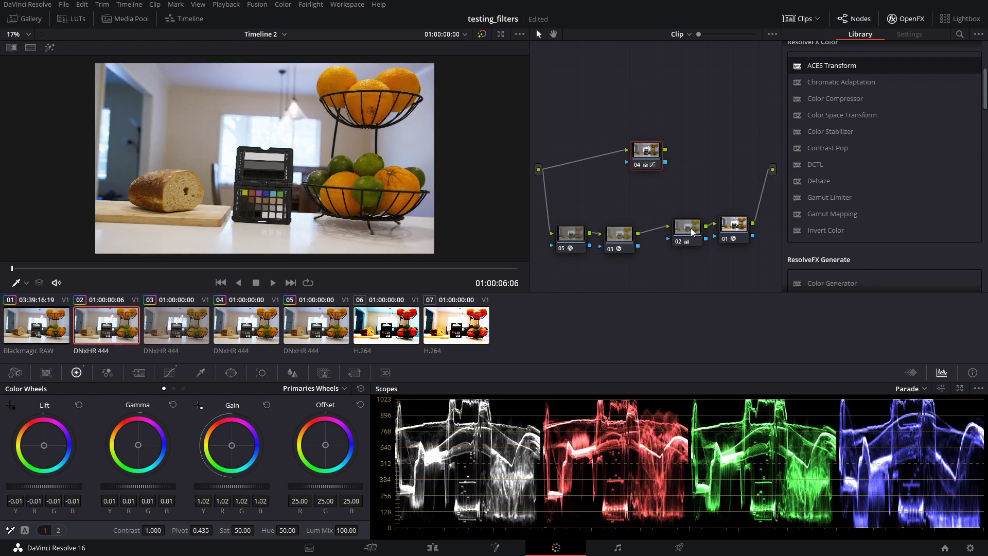
left_click(155, 334)
left_click_drag(752, 229, 772, 169)
- Step back and forth through all five clips comparing grades, ending on RAW clip 01
left_click(98, 324)
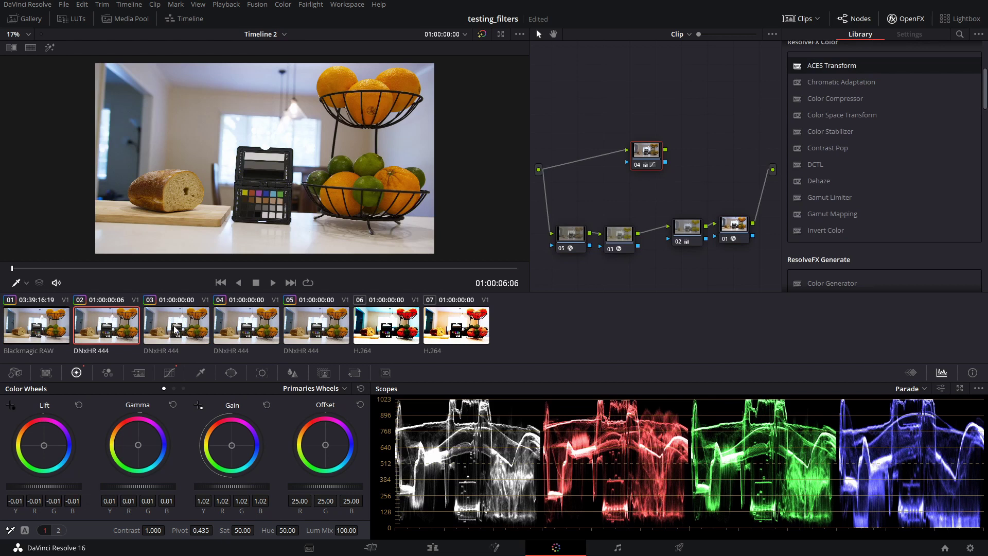
left_click(155, 337)
left_click(121, 329)
left_click(40, 327)
left_click(113, 331)
left_click(189, 329)
left_click(251, 334)
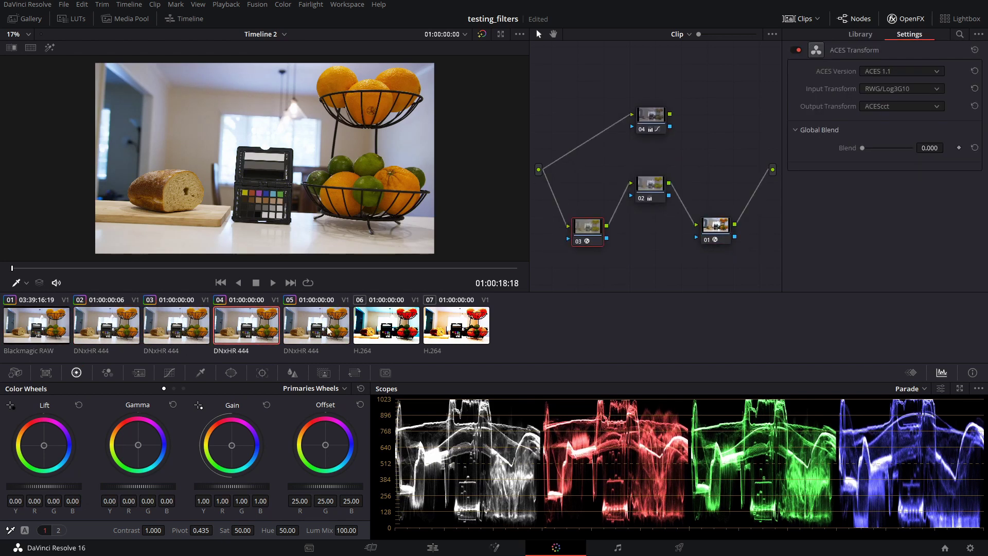
left_click(329, 330)
left_click(250, 332)
left_click(177, 329)
left_click(108, 325)
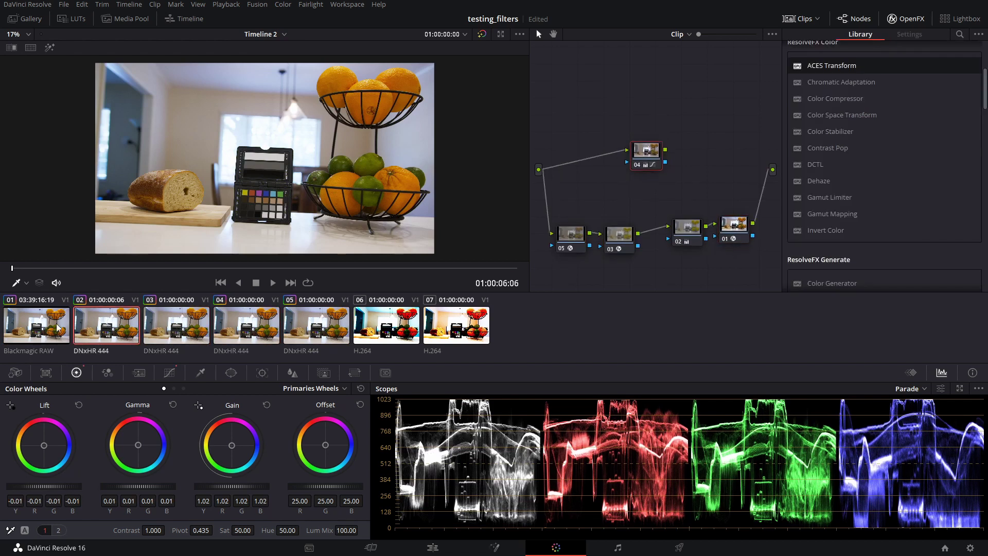
left_click(59, 327)
left_click(121, 328)
left_click(192, 330)
left_click(261, 335)
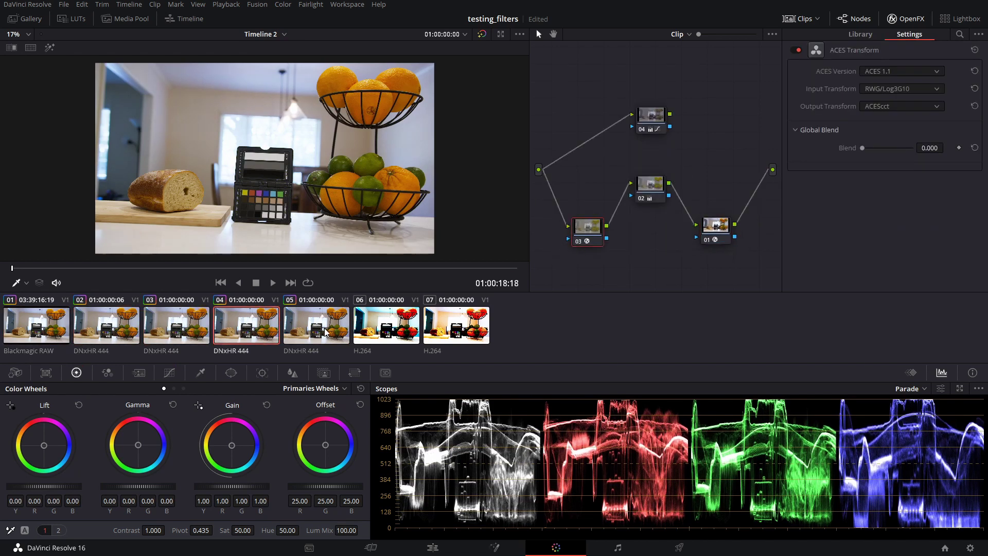
left_click(194, 332)
left_click(105, 324)
left_click(55, 326)
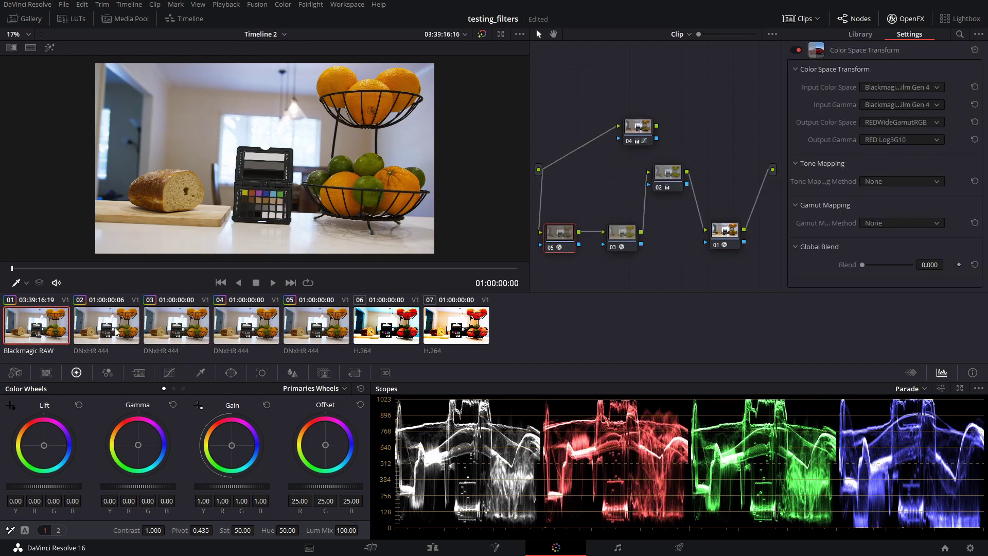
left_click(119, 328)
left_click(243, 332)
left_click(328, 335)
left_click(175, 332)
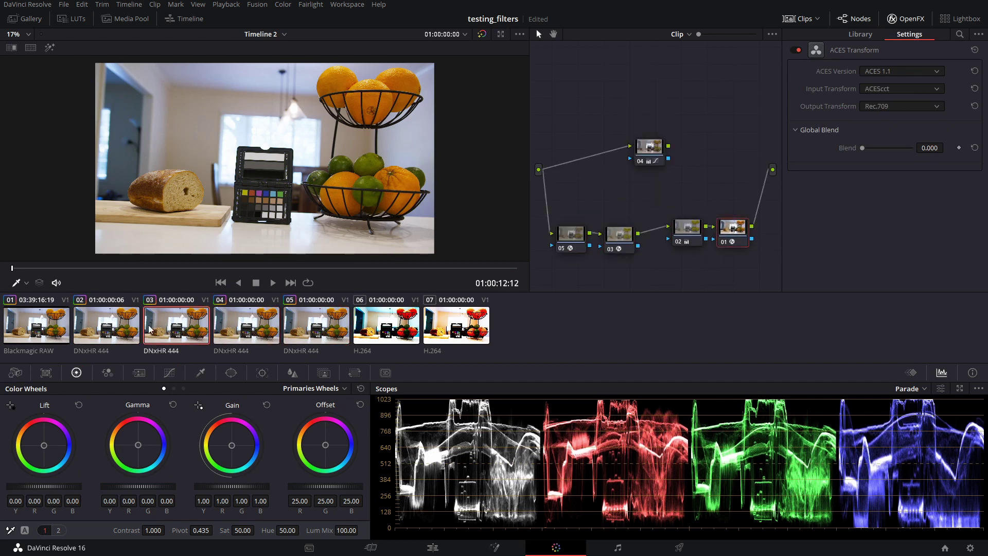
left_click(108, 327)
left_click(26, 324)
- Change node 01's Output Transform from Rec.709 to ACEScg, then raise node 01 and move node 02 down-right
left_click(723, 235)
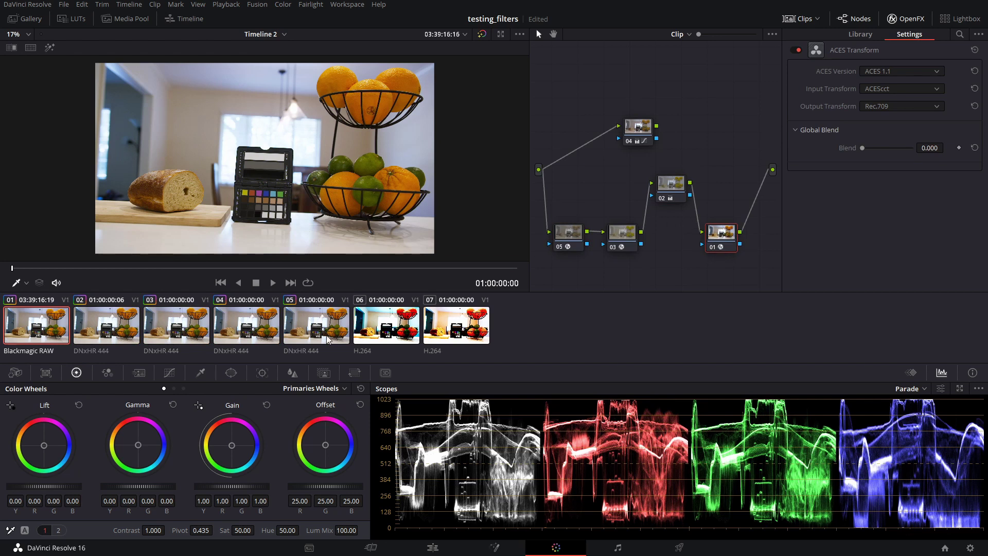
mouse_move(722, 238)
left_mouse_down()
mouse_move(718, 225)
mouse_move(729, 221)
mouse_move(728, 239)
left_mouse_up()
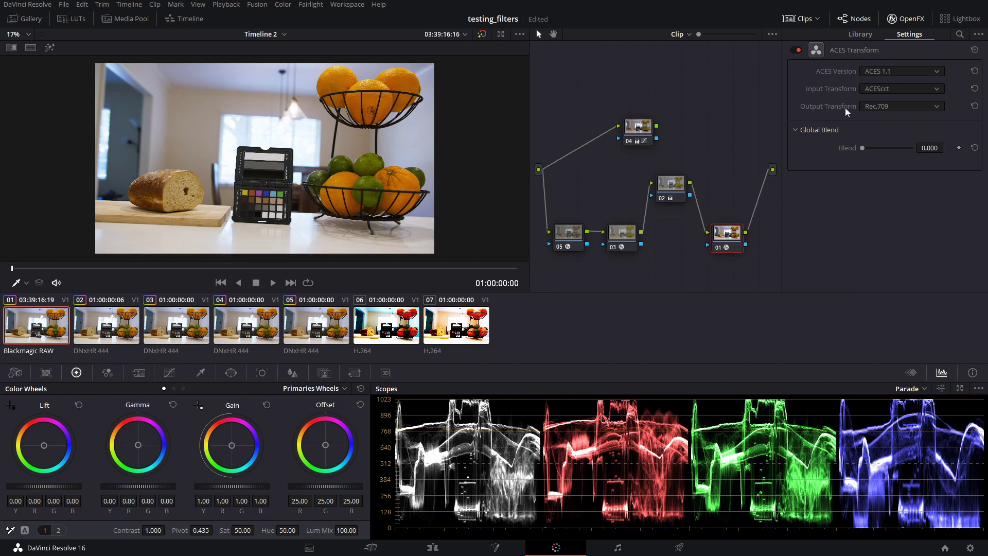
left_click(887, 106)
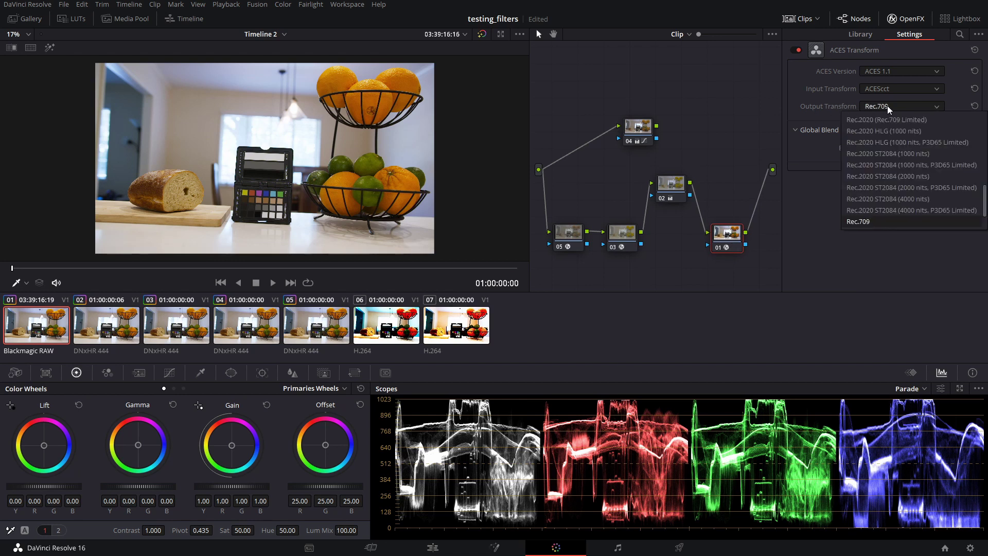
scroll(939, 167, "up", 10)
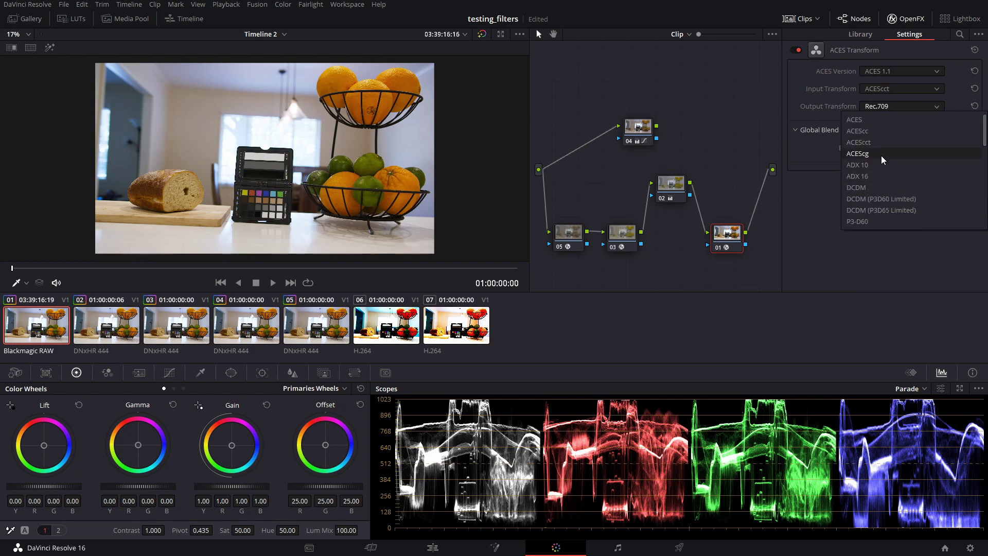
left_click(881, 155)
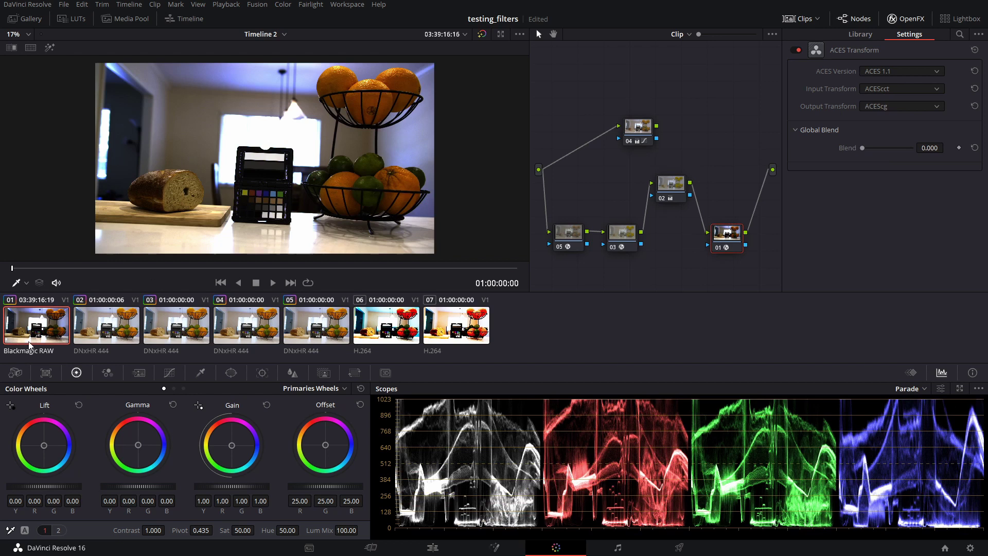
left_click_drag(726, 244, 718, 145)
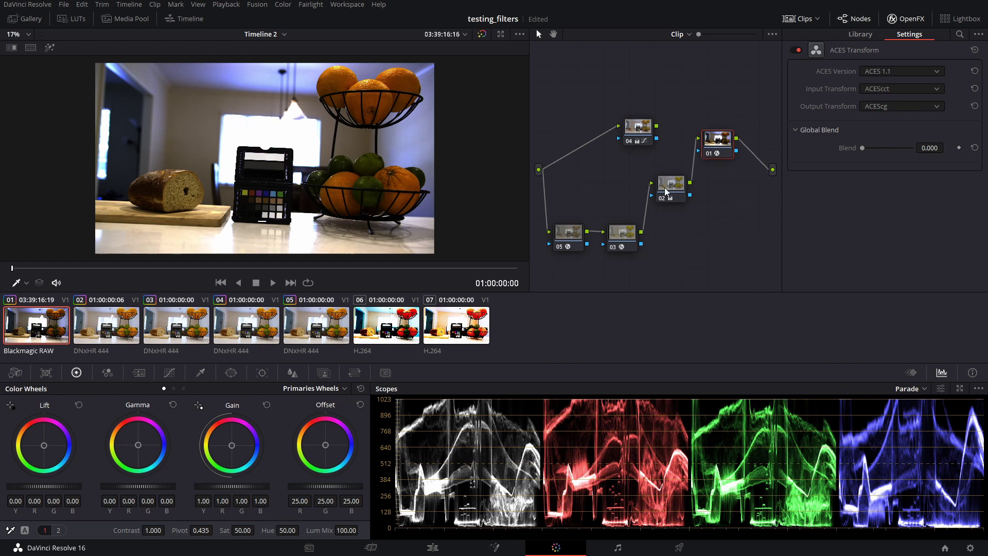
left_click_drag(670, 194, 740, 241)
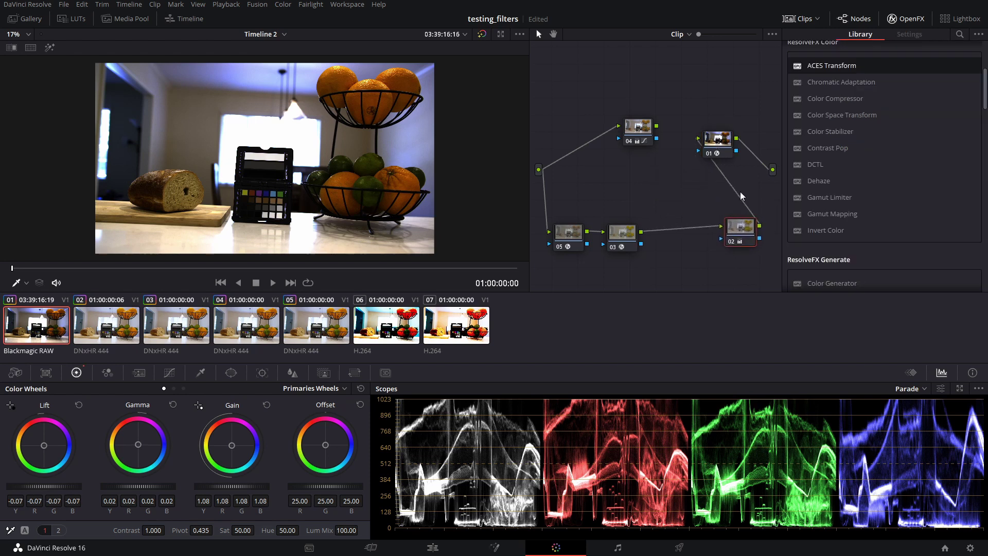
- Delete the node 01→02 link and try placing node 02 between node 01 and the output
left_click(721, 170)
key("Delete")
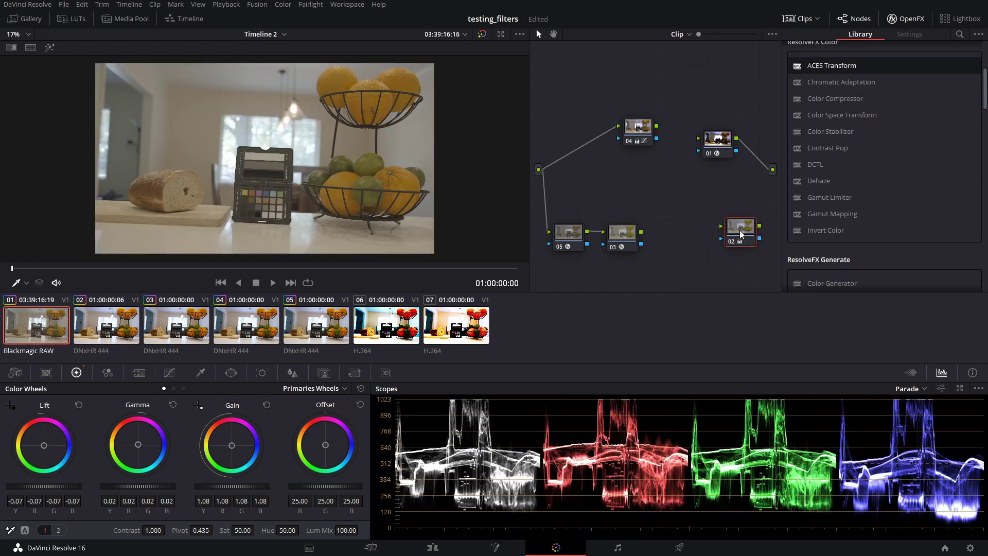
left_click_drag(740, 234, 745, 202)
left_click_drag(717, 141, 680, 195)
left_click(741, 200)
mouse_move(741, 199)
left_mouse_down()
mouse_move(746, 177)
mouse_move(736, 198)
left_mouse_up()
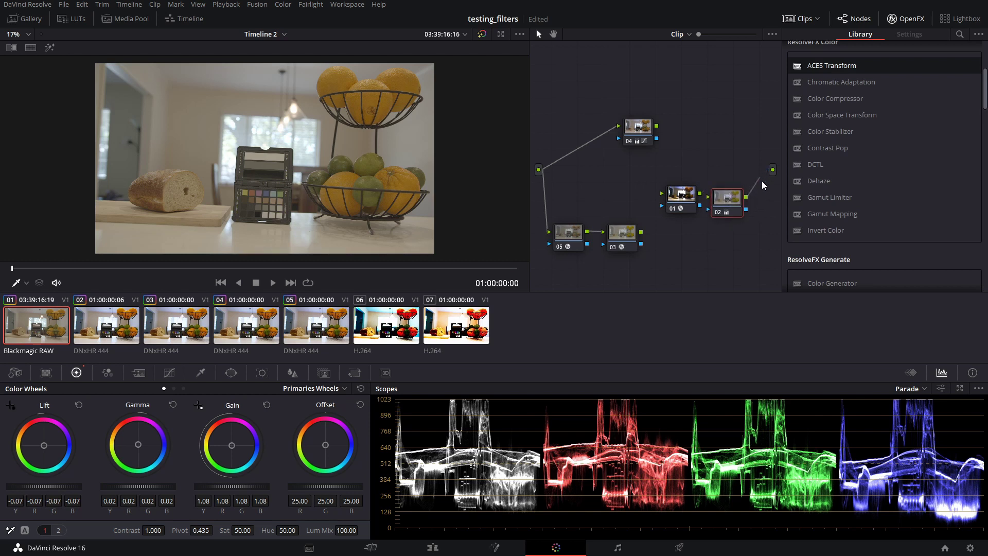
- Connect node 01 to the output and chain node 03 into 02 and 02 into 01
left_click_drag(727, 199, 717, 229)
left_click_drag(681, 197, 713, 181)
left_click_drag(733, 177, 772, 173)
left_click_drag(709, 237, 670, 199)
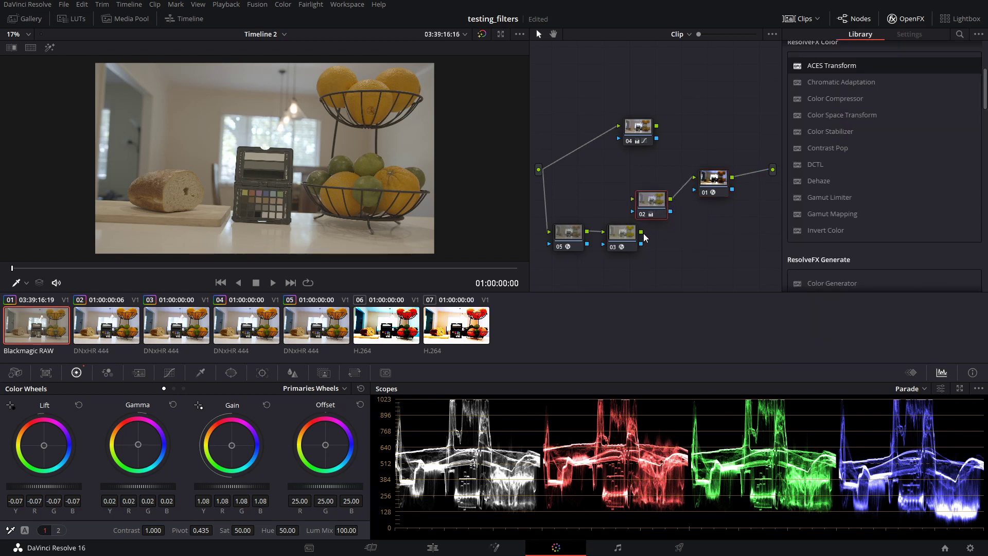
left_click_drag(641, 232, 684, 230)
left_click(716, 184)
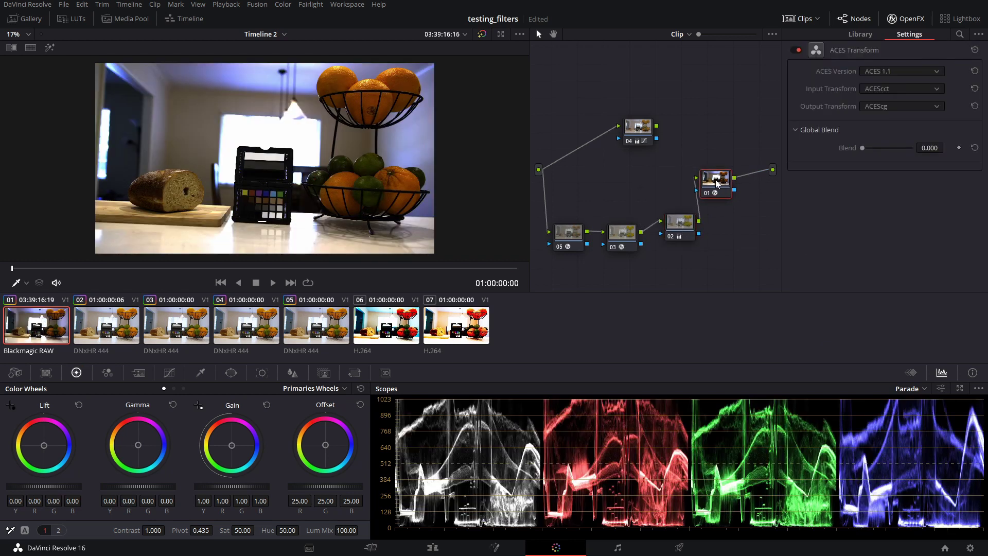
- On DNxHR clip 02, set node 01's Output Transform to ACEScg and raise node 01 above node 02
left_click(907, 107)
left_click(875, 155)
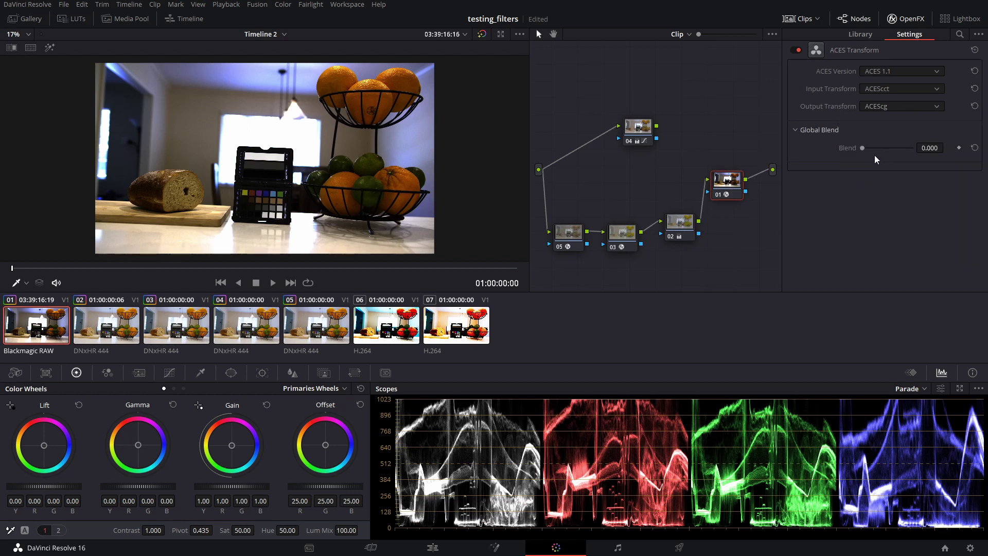
left_click(126, 325)
left_click(725, 224)
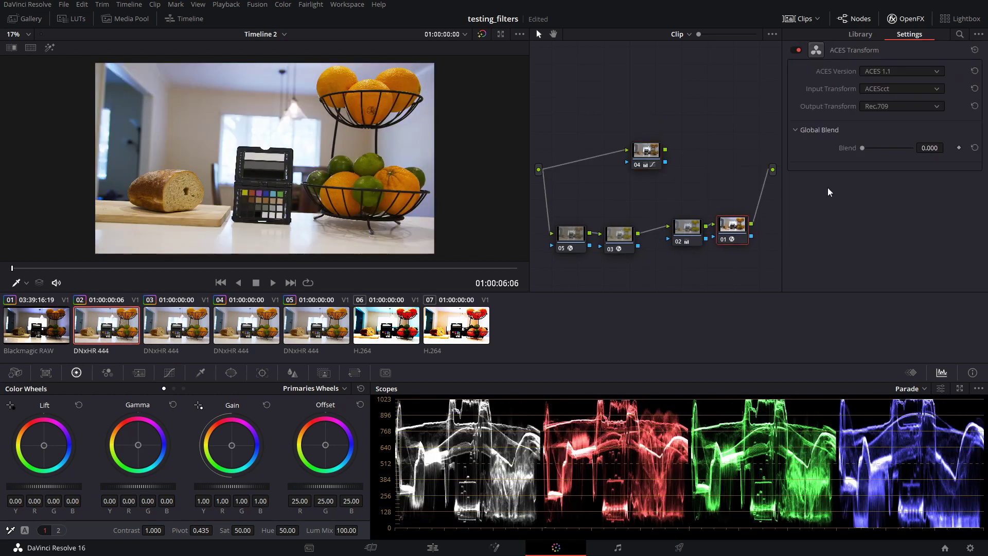
left_click(909, 107)
scroll(900, 146, "up", 5)
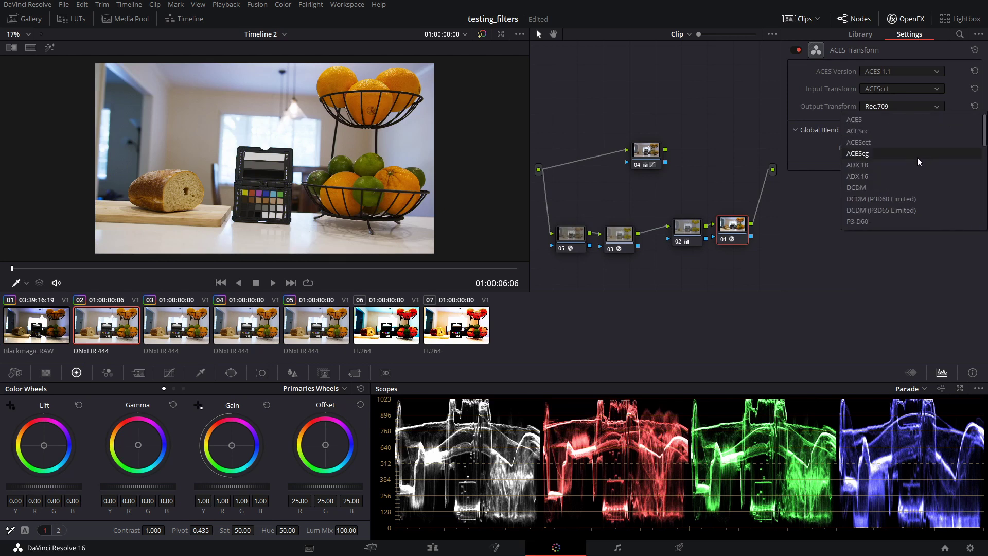
left_click(876, 154)
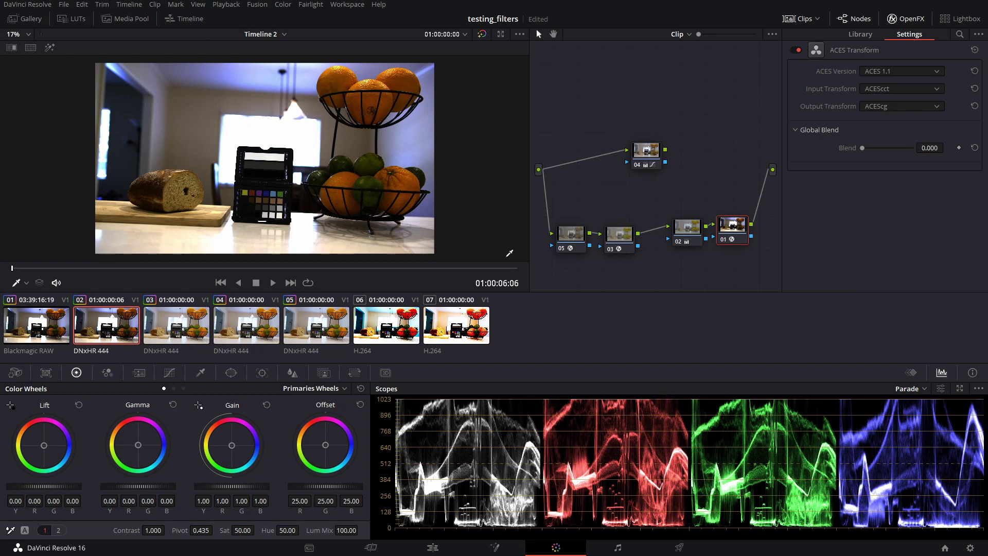
left_click_drag(738, 229, 733, 159)
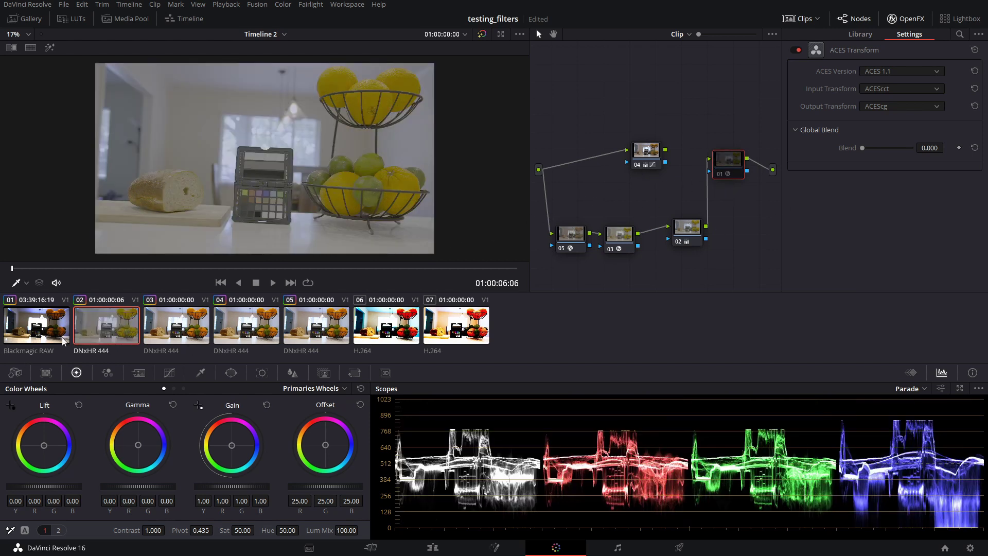
- Step from clip 01 to clips 04 and 05, bypassing node 01 on each with Ctrl+D
left_click(61, 337)
key("Down")
key("Down")
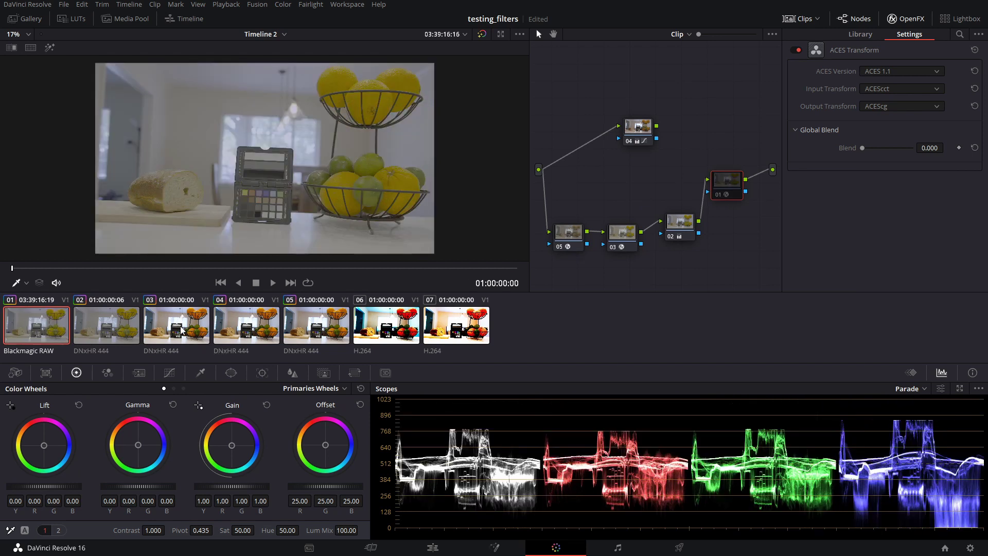
key("Down")
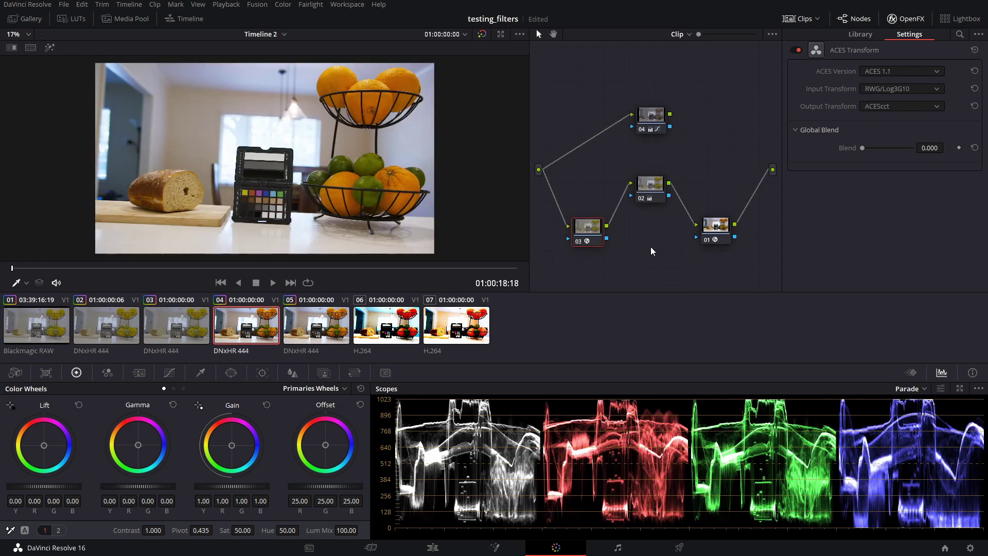
left_click(726, 220)
key("ctrl+d")
key("Down")
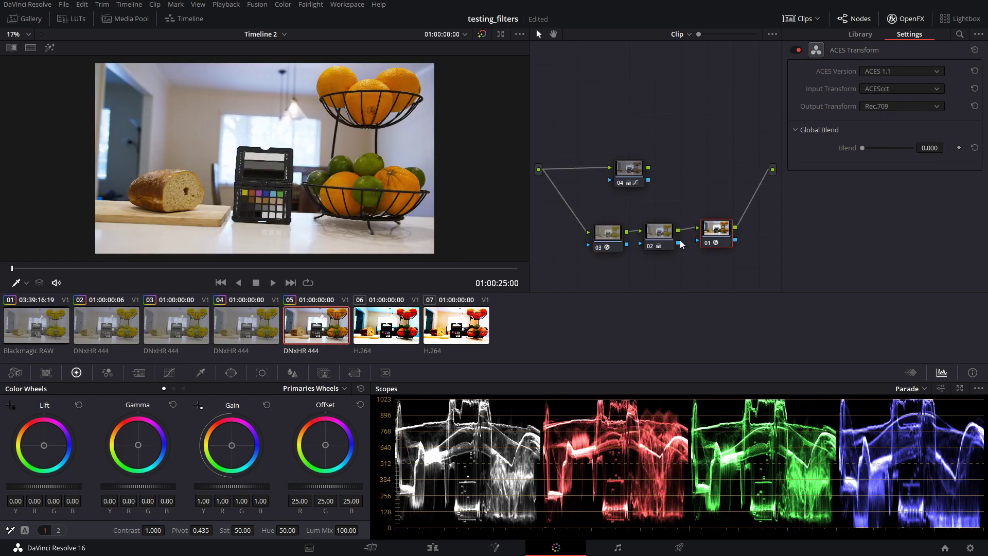
key("ctrl+d")
left_click_drag(717, 230, 722, 218)
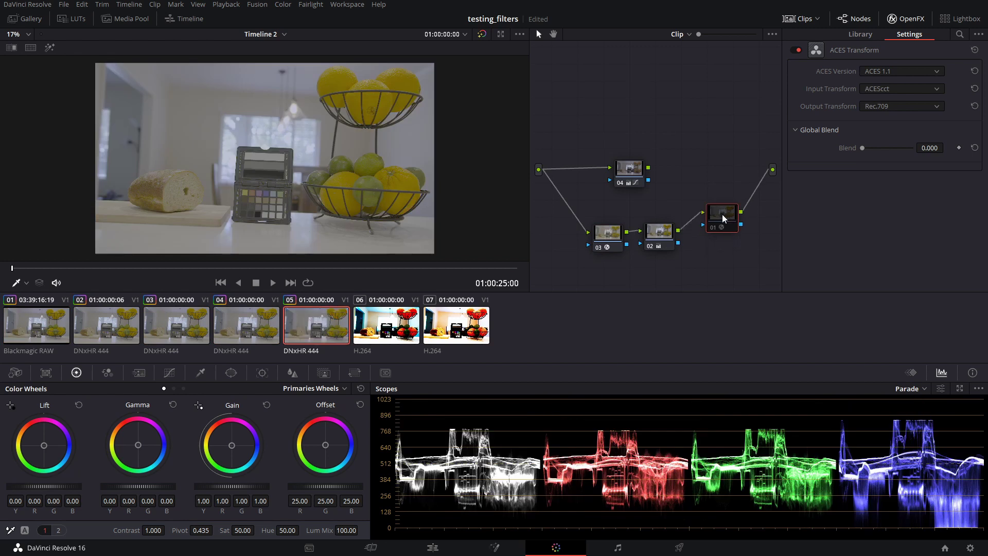
left_click(680, 35)
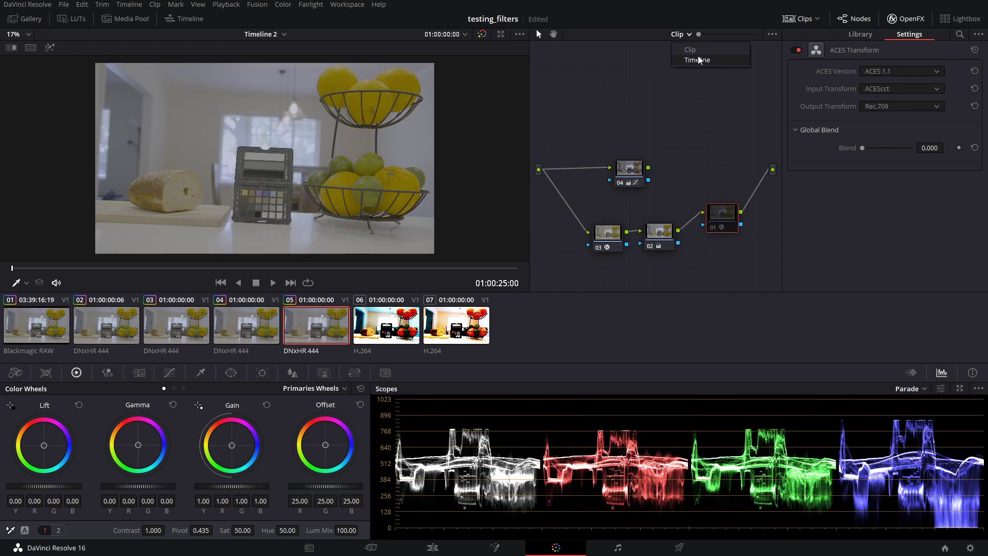
- Switch to the Timeline node graph and set its ACES Transform output to Rec.709
left_click(730, 61)
left_click_drag(647, 176, 636, 173)
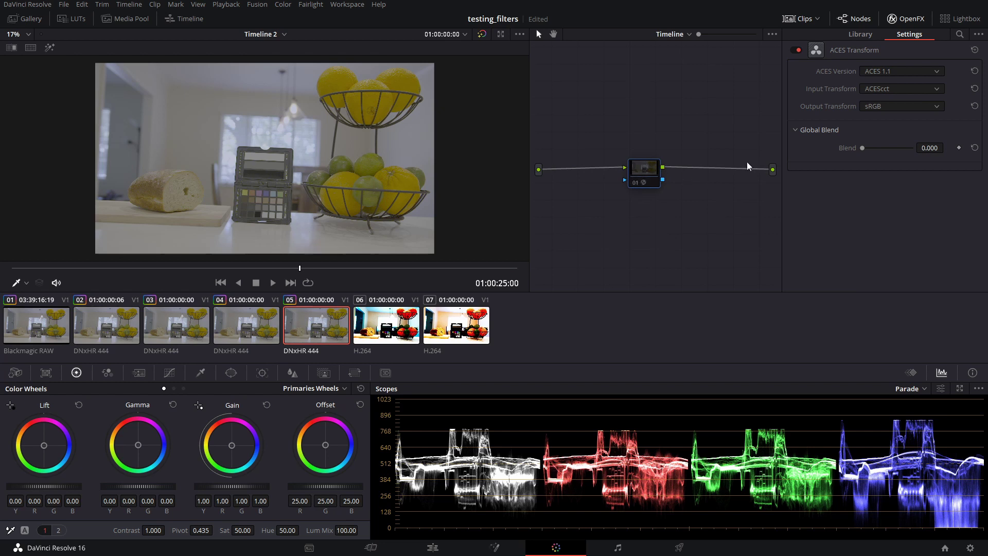
left_click(879, 109)
scroll(916, 170, "up", 5)
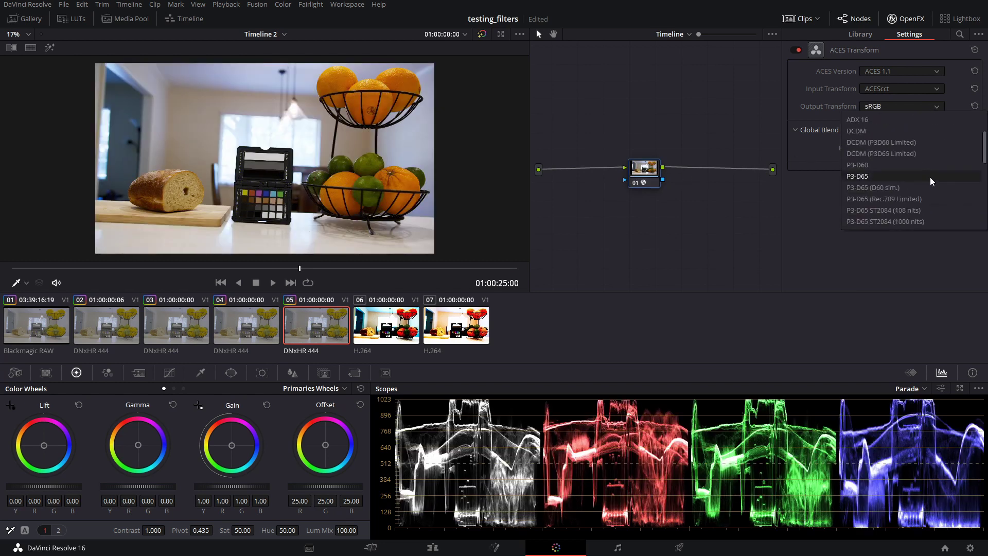
scroll(905, 165, "down", 6)
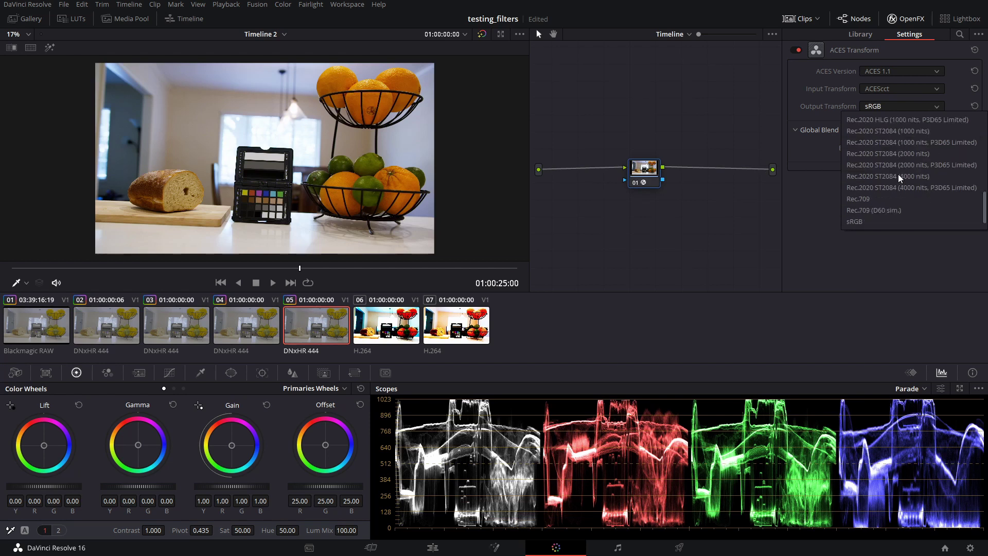
left_click(856, 188)
mouse_move(649, 171)
left_mouse_down()
mouse_move(658, 169)
mouse_move(645, 177)
left_mouse_up()
- Review each clip through the timeline transform, stepping up and down through clips 02–05
left_click(257, 330)
left_click(180, 334)
left_click(97, 334)
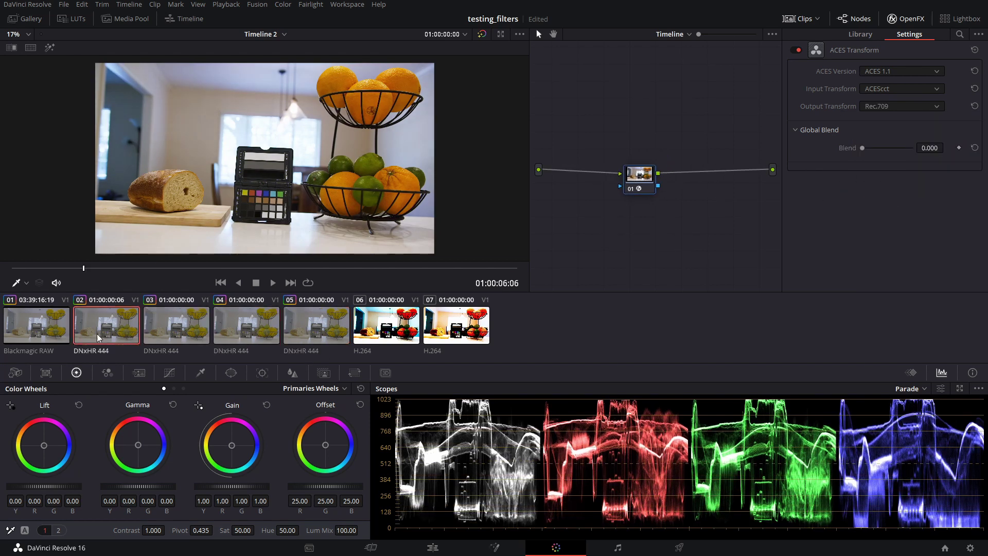
key("Down")
key("Down")
key("Down")
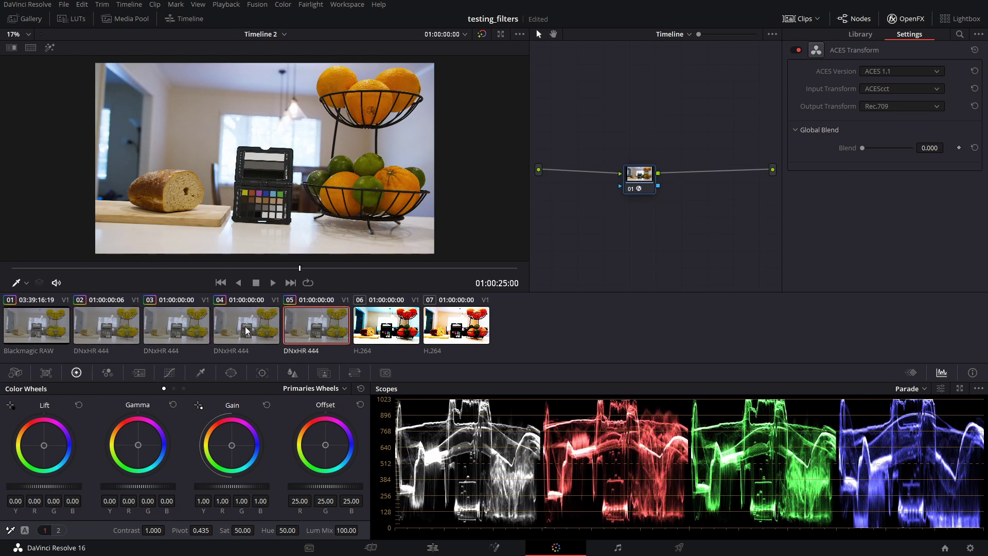
key("Up")
key("Up")
key("Up")
key("Down")
key("Down")
key("Down")
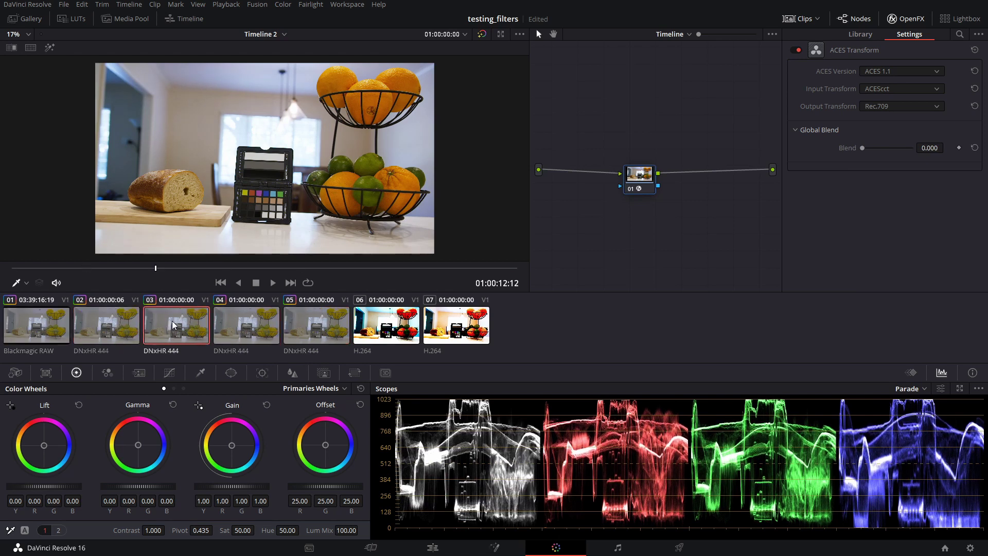
key("Up")
key("Up")
key("Up")
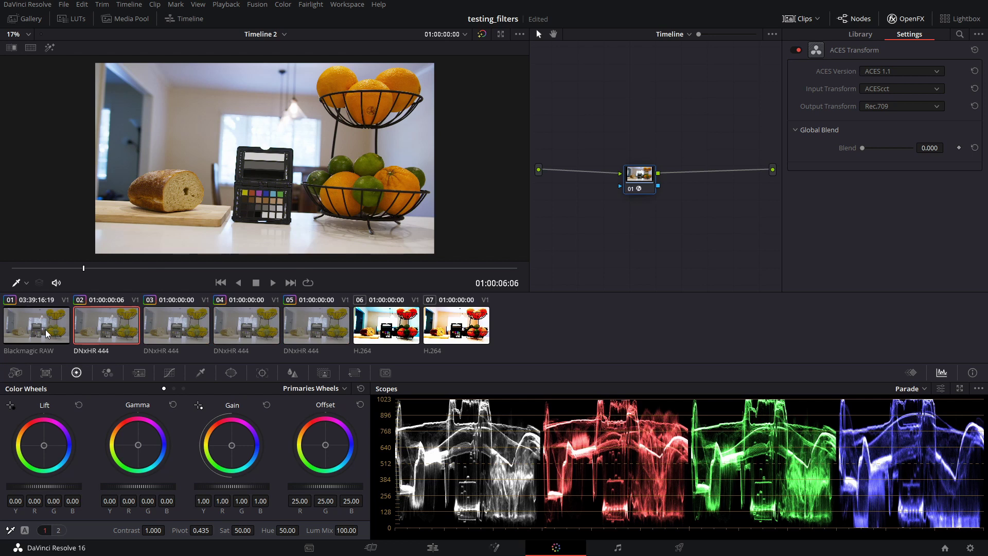
key("Down")
key("Down")
key("Down")
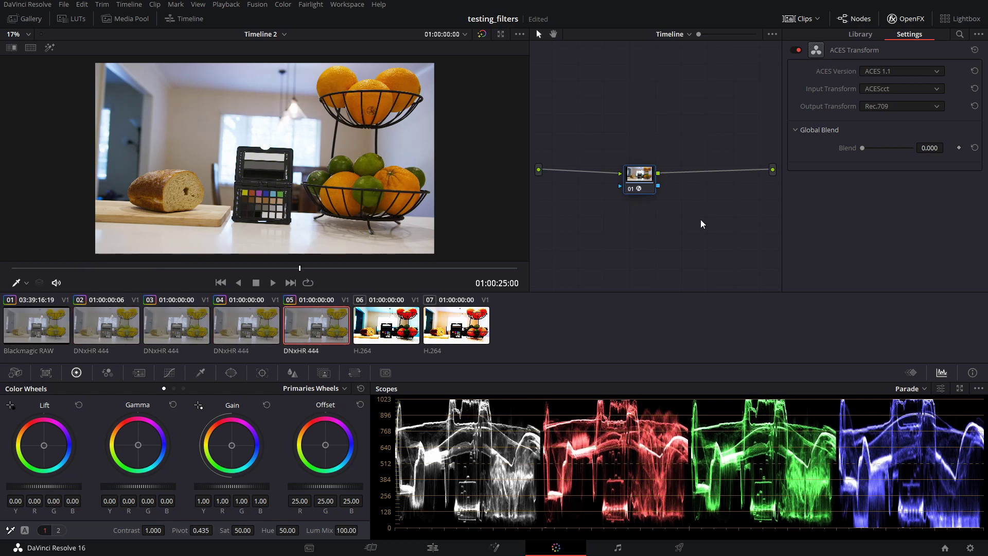
- Set the timeline ACES Transform's Output Transform to ACEScg
left_click_drag(639, 178, 652, 183)
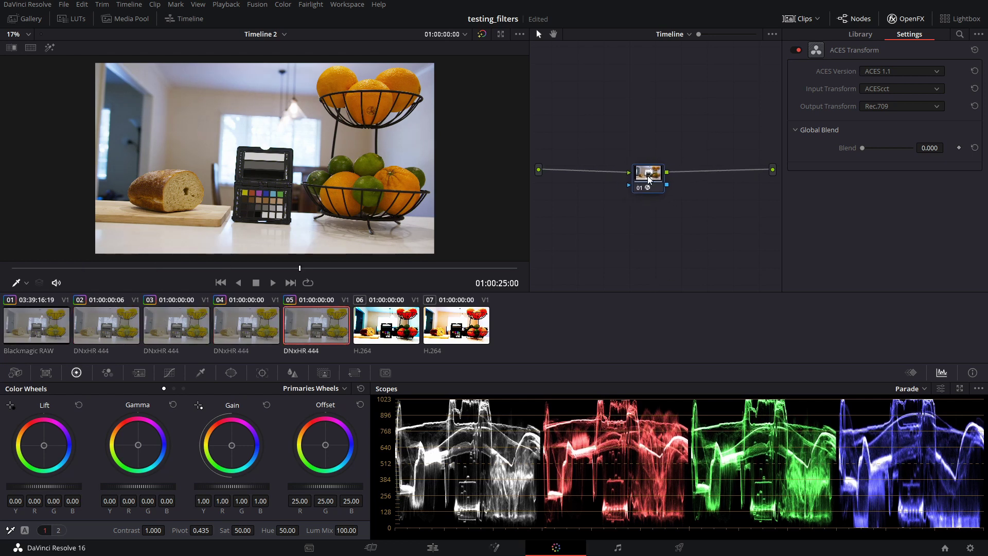
left_click(915, 107)
scroll(921, 155, "up", 10)
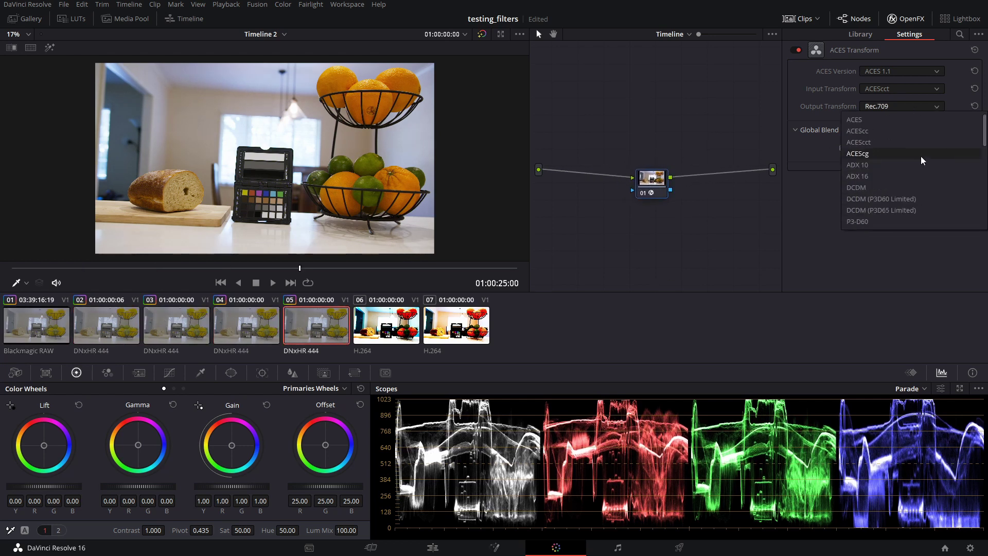
left_click(866, 154)
- Review clips 01 through 04 under the ACEScg output
left_click(253, 336)
left_click(124, 332)
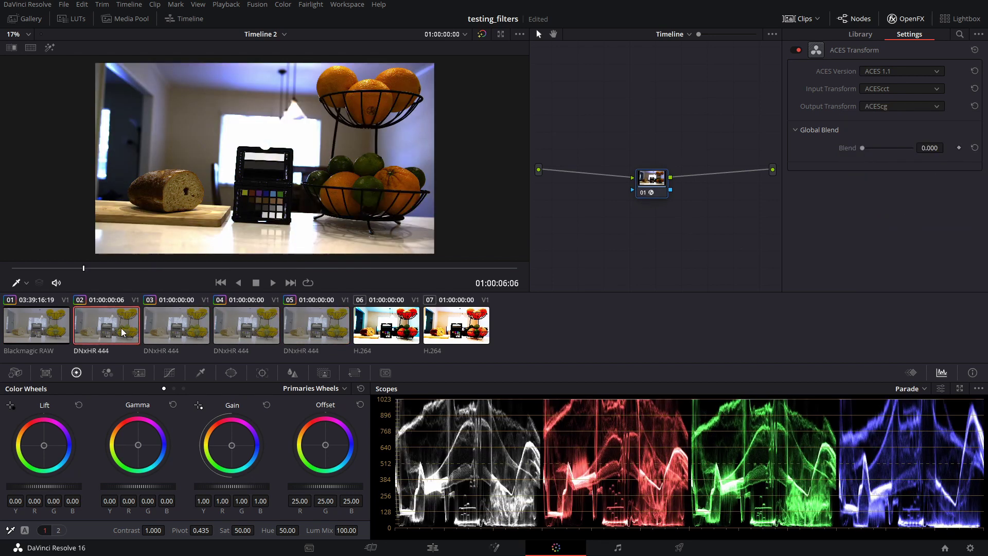
left_click(44, 333)
left_click(105, 327)
left_click(154, 327)
left_click(245, 331)
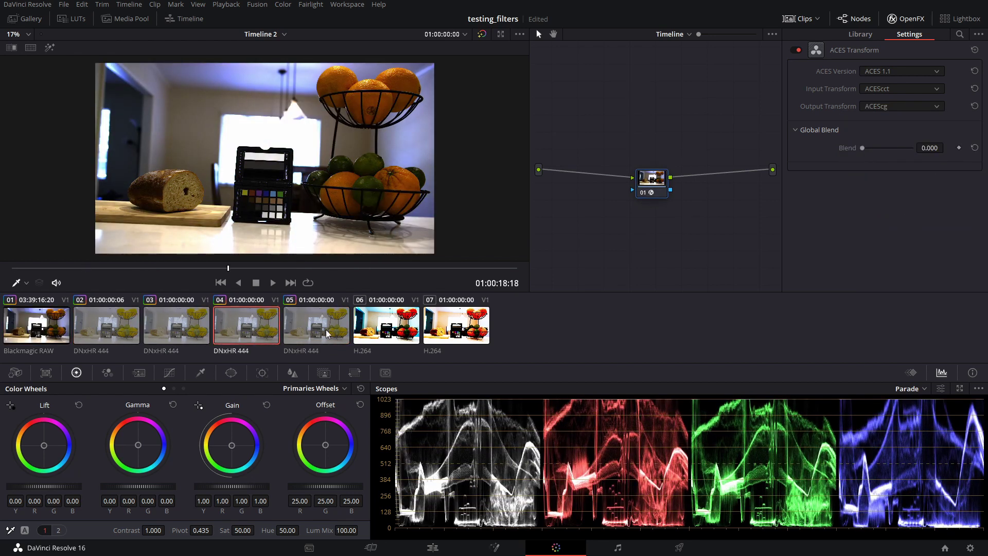
left_click(108, 327)
left_click(61, 322)
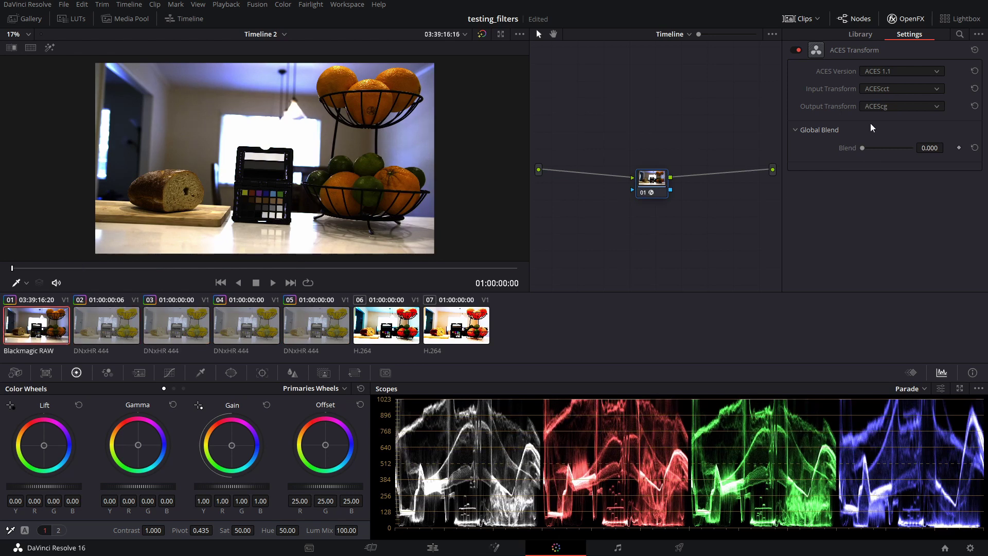
- Keep ACES version 1.1 and switch the timeline Output Transform to Rec.2020
left_click(896, 73)
left_click(892, 83)
left_click(891, 107)
scroll(897, 170, "down", 3)
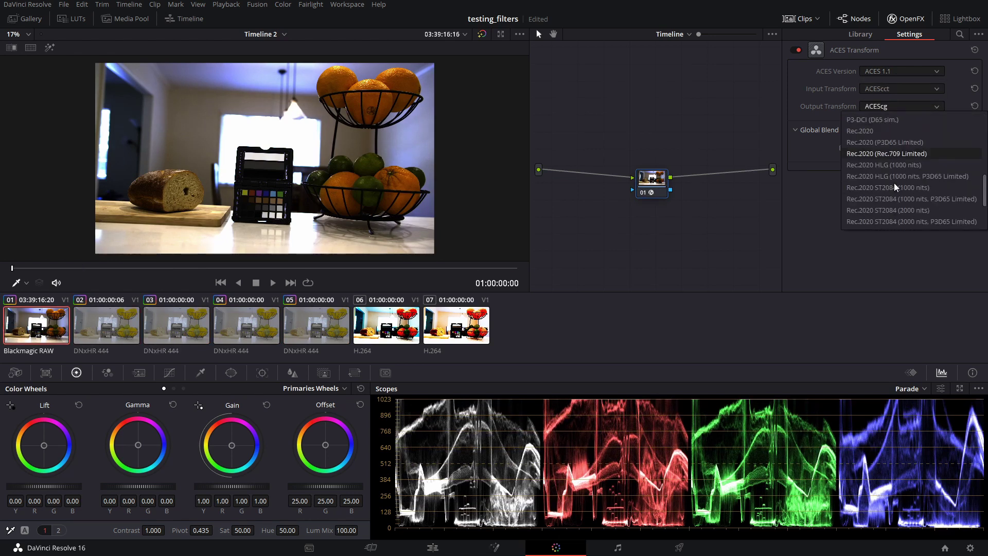
left_click(887, 133)
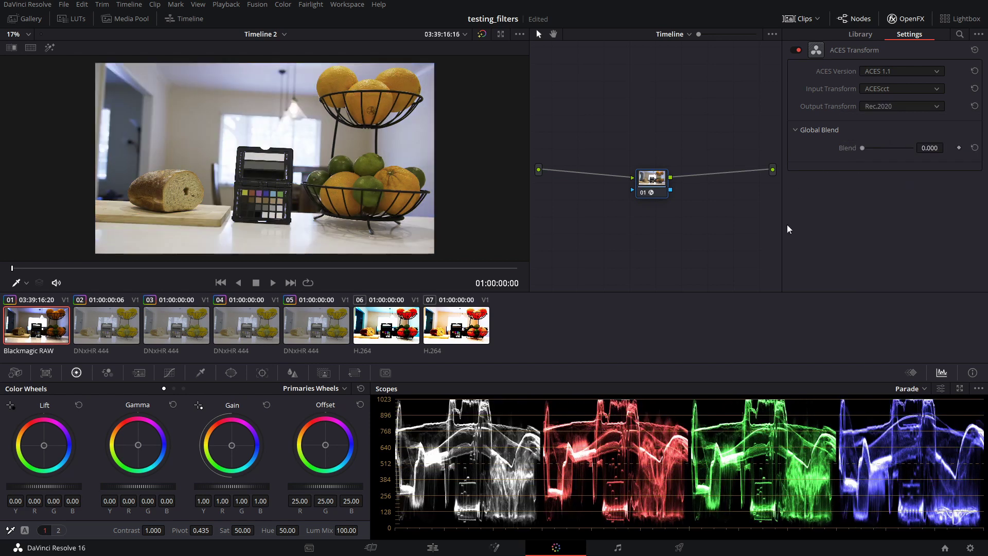
- Compare clips 02 through 05 under the Rec.2020 output
left_click(119, 327)
left_click(175, 328)
left_click(239, 326)
left_click(149, 330)
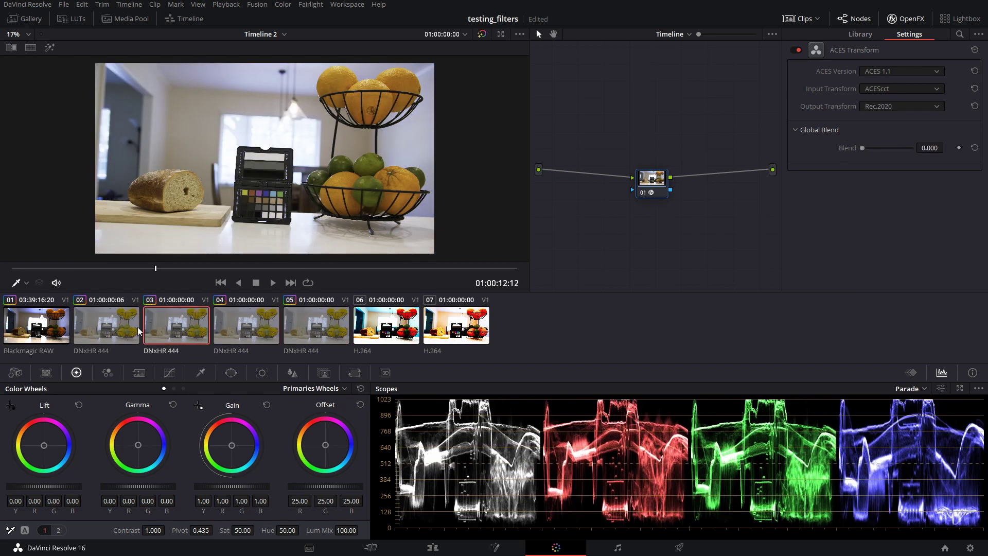
left_click(135, 329)
left_click(169, 330)
left_click(257, 332)
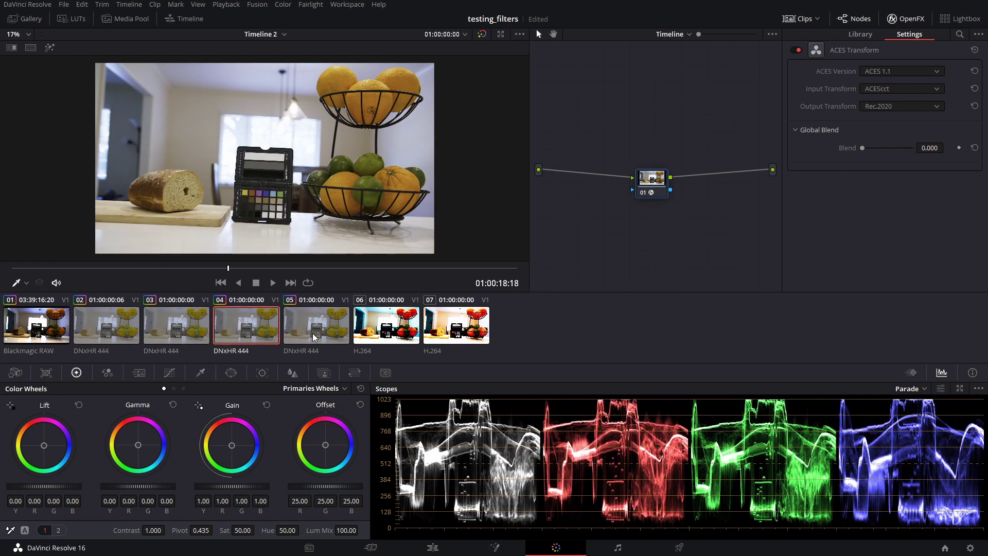
left_click(313, 336)
- Reposition the timeline node and open Project Settings at Color Management
left_click_drag(640, 189, 663, 173)
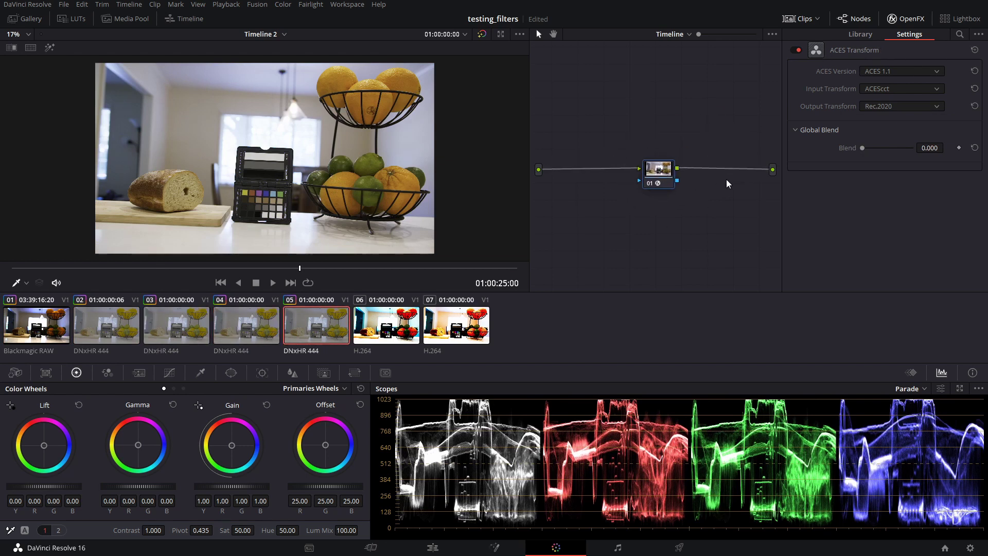
mouse_move(657, 172)
left_mouse_down()
mouse_move(651, 183)
mouse_move(646, 173)
mouse_move(652, 190)
mouse_move(657, 179)
left_mouse_up()
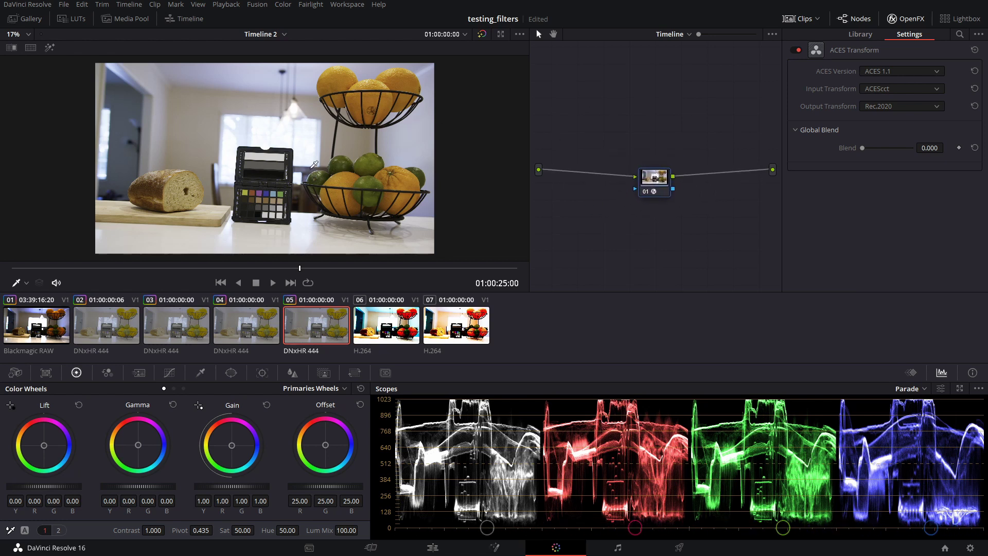
mouse_move(646, 183)
left_mouse_down()
mouse_move(653, 174)
mouse_move(645, 184)
left_mouse_up()
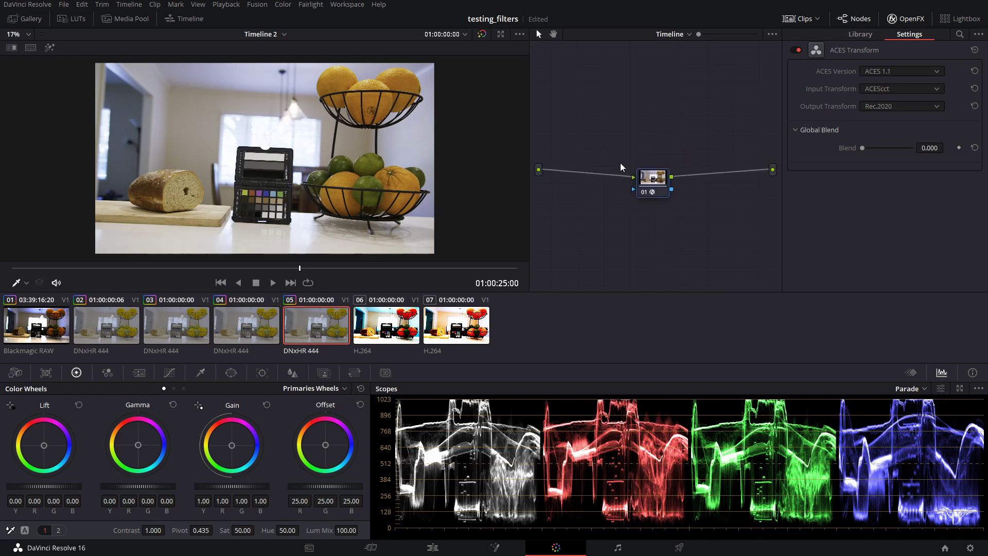
left_click(971, 549)
left_click(487, 114)
left_click(488, 158)
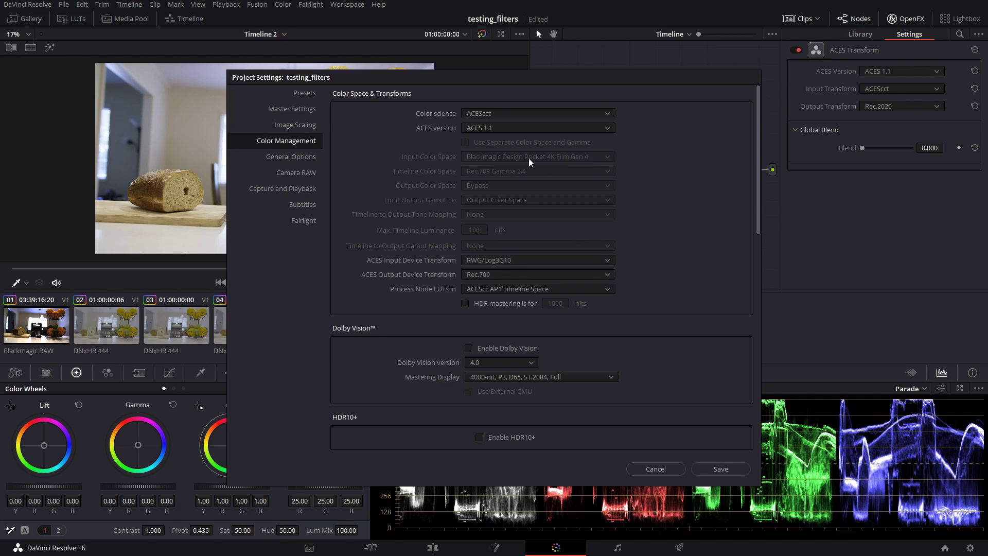
left_click(502, 276)
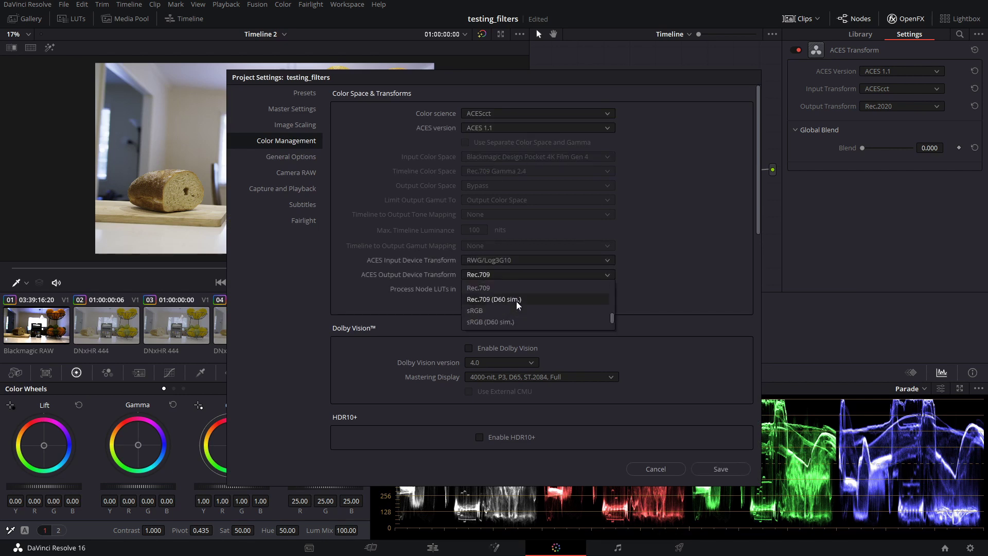
scroll(514, 310, "up", 2)
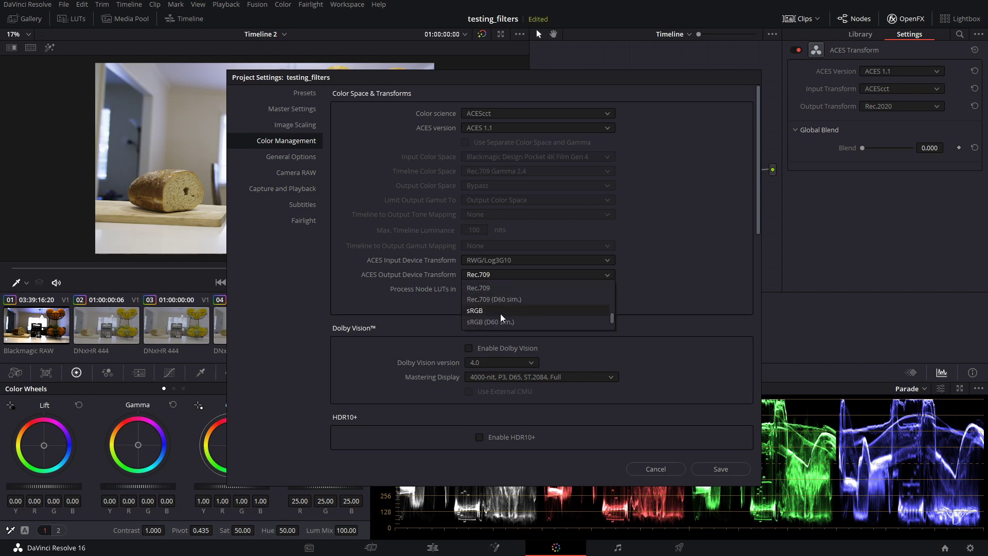
scroll(464, 303, "down", 3)
scroll(478, 319, "up", 3)
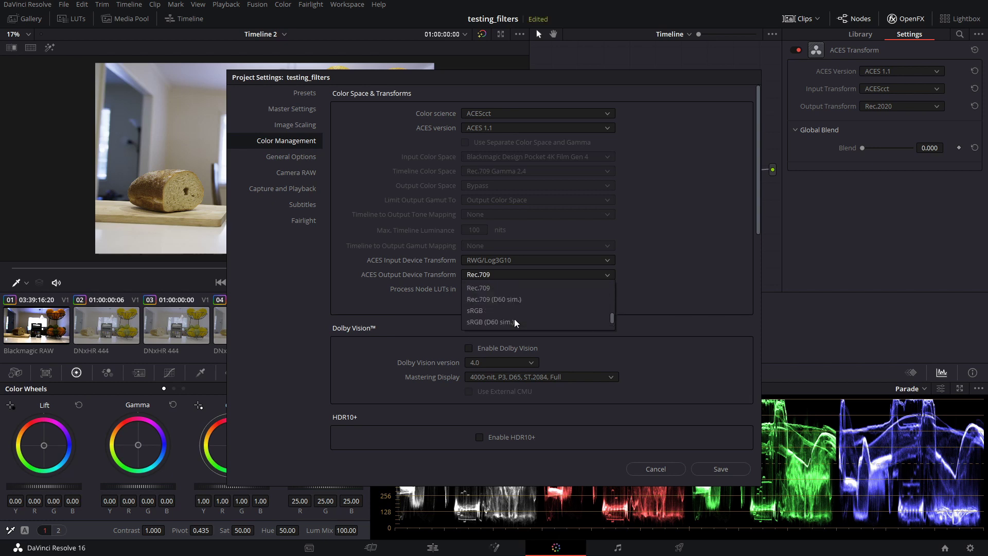
left_click(717, 283)
- Close Project Settings and set the timeline ACES Transform output back to Rec.709
left_click(720, 469)
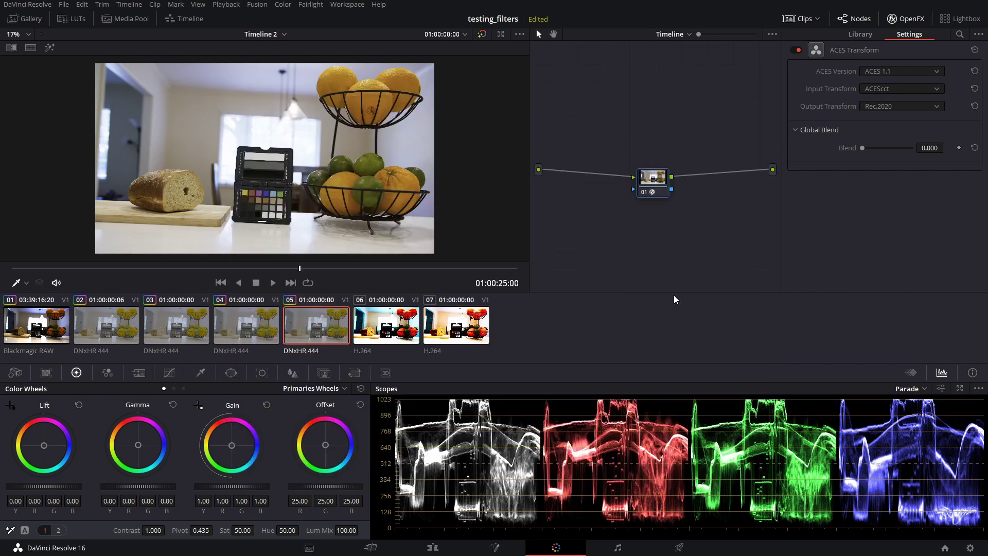
left_click_drag(660, 156, 659, 197)
key("Up")
key("Up")
key("Up")
key("Up")
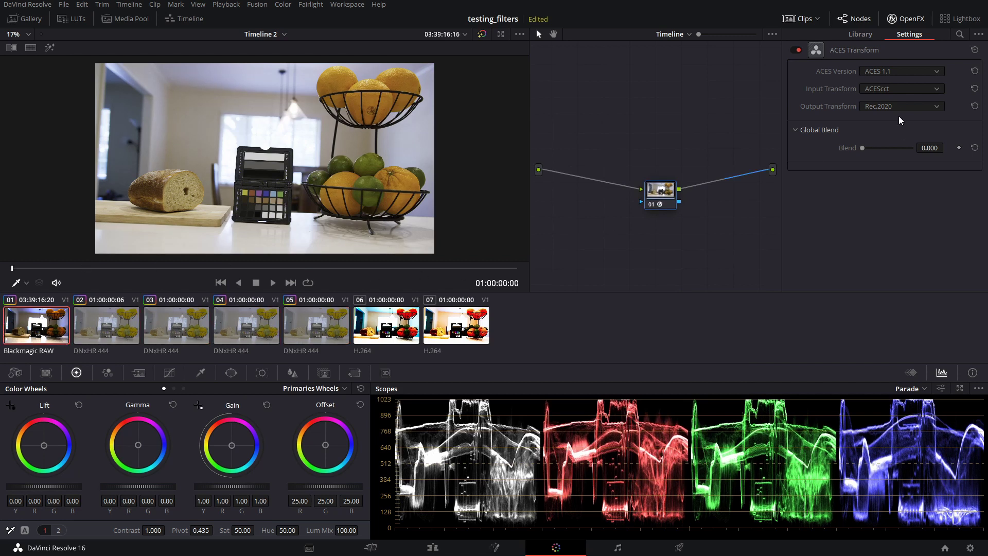
left_click(902, 109)
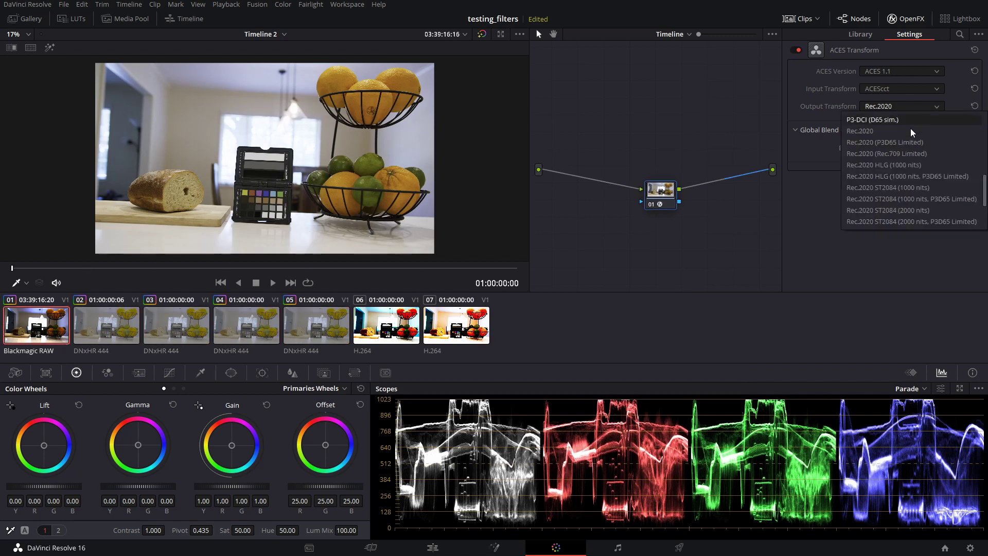
scroll(916, 146, "down", 2)
left_click(875, 186)
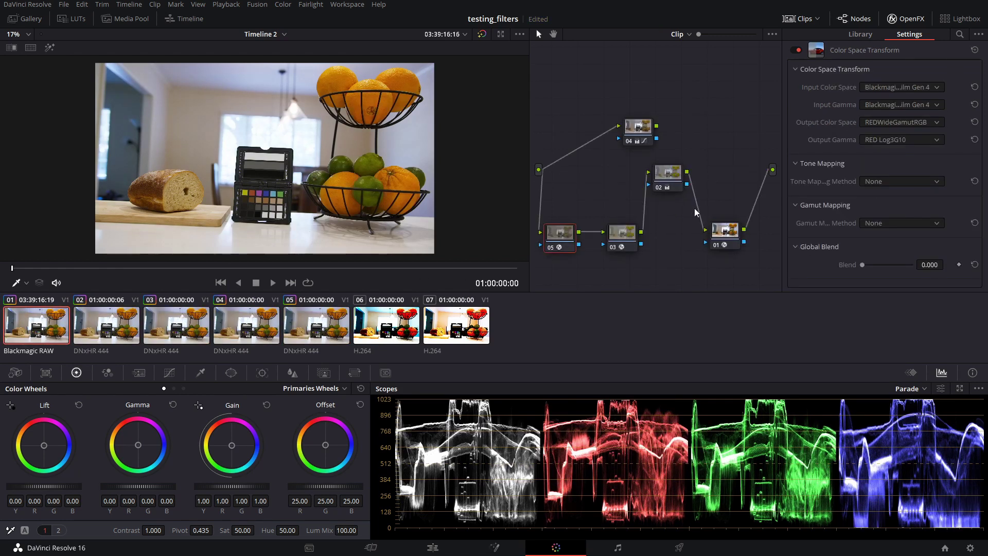
- Show the clip node graph and inspect nodes 02 and 05 alongside the effects library
left_click(621, 236)
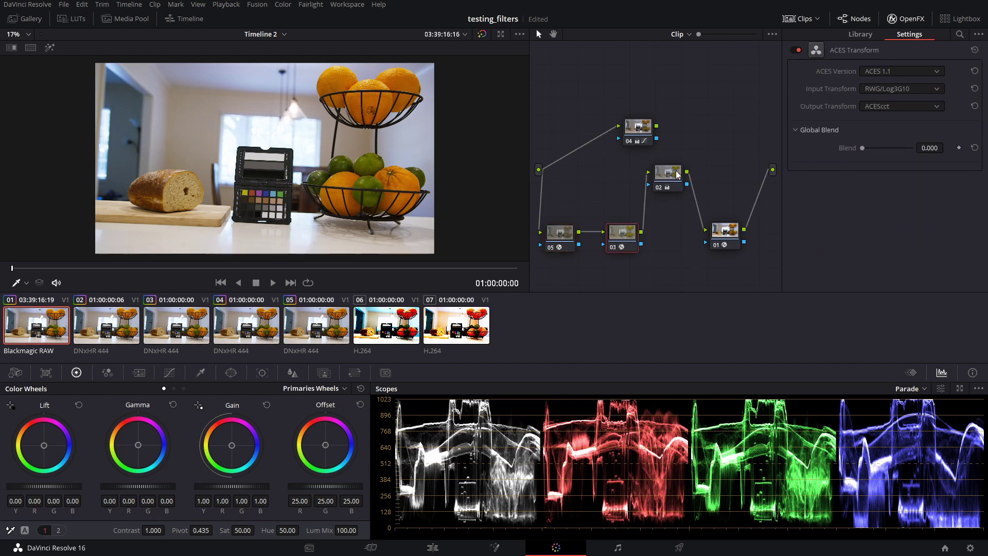
left_click_drag(677, 175, 679, 185)
left_click_drag(563, 240, 574, 238)
left_click(629, 244)
left_click(669, 185)
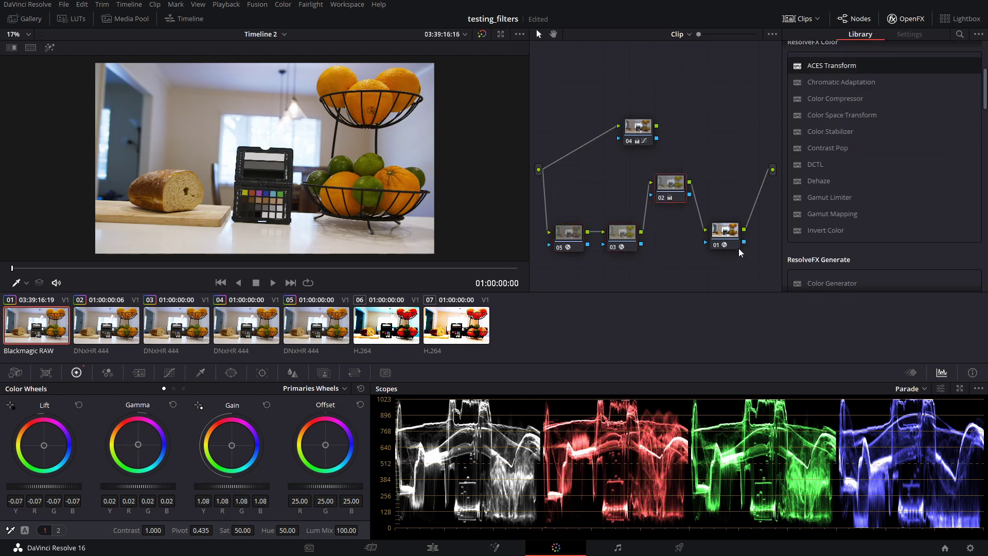
left_click(737, 245)
left_click(676, 190)
left_click(729, 235)
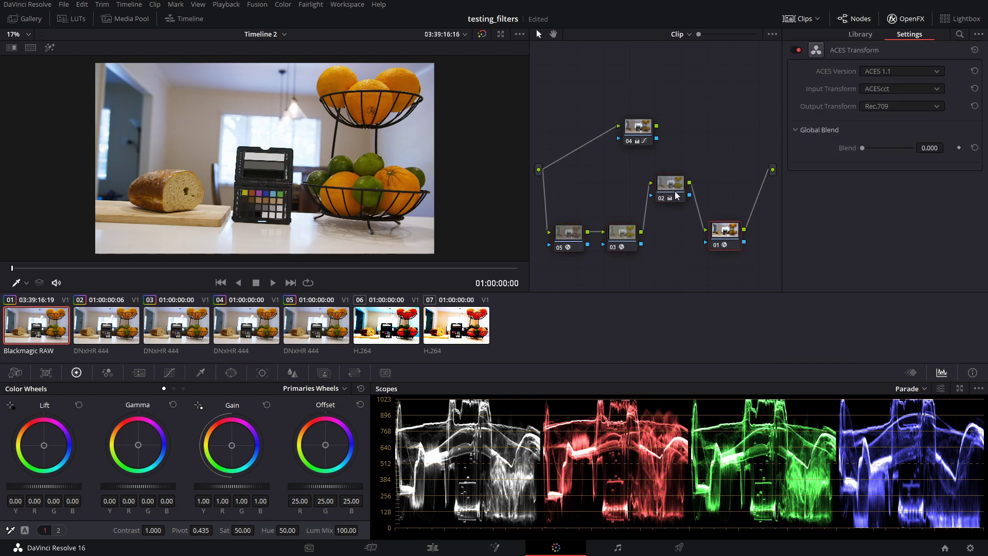
left_click(675, 194)
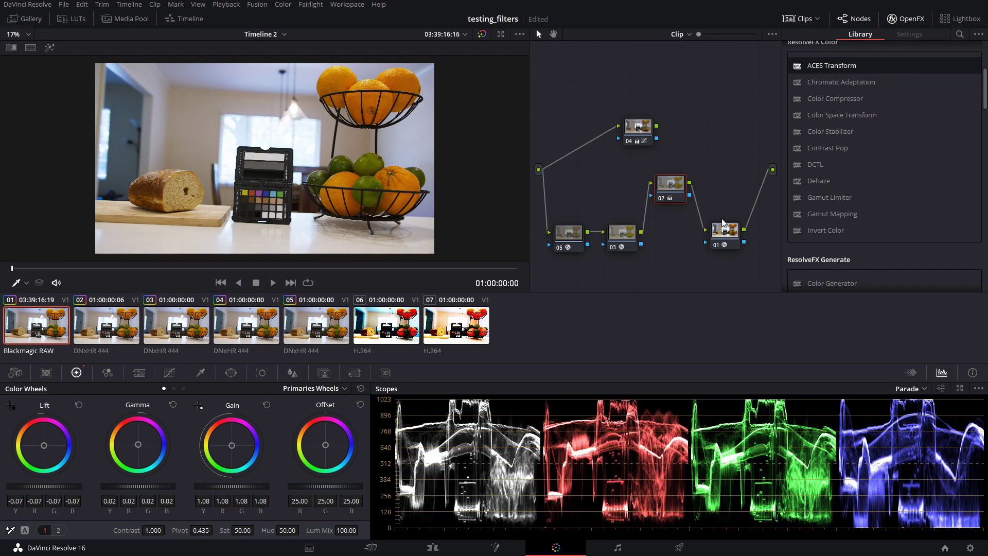
- Compare node 01's ACES Transform with nodes 02, 03 and node 05's Color Space Transform
left_click(725, 244)
left_click_drag(732, 239, 730, 238)
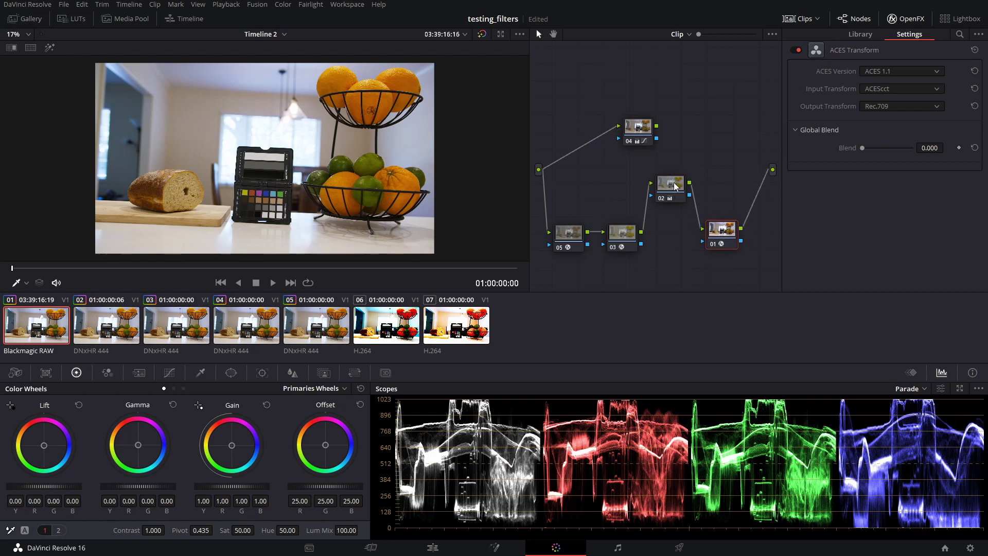
left_click_drag(676, 186, 674, 188)
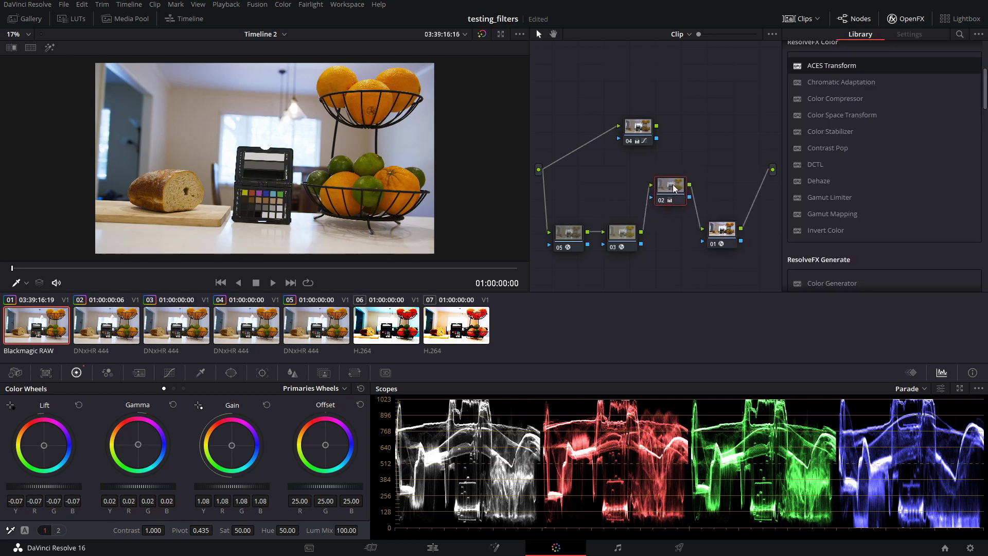
left_click_drag(725, 231, 725, 234)
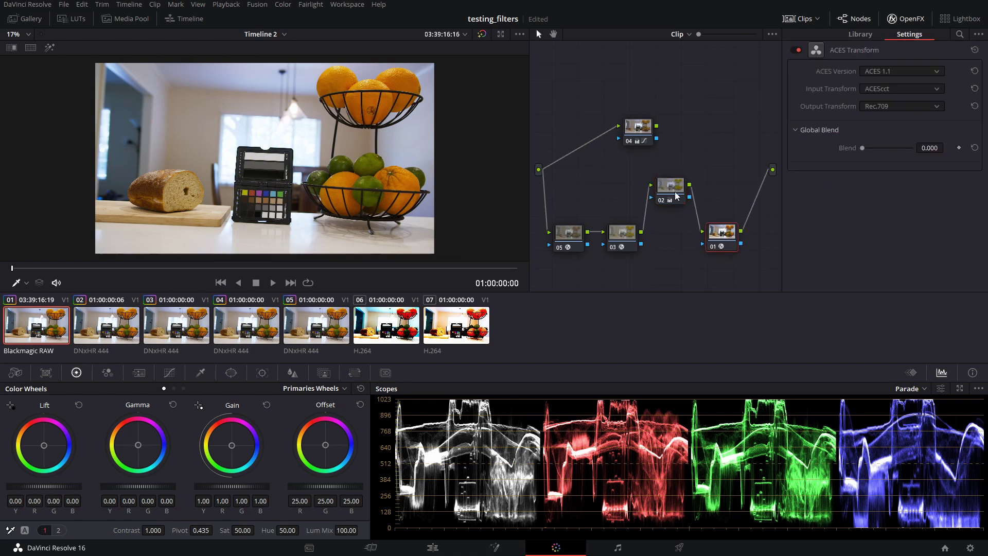
left_click_drag(677, 192, 678, 189)
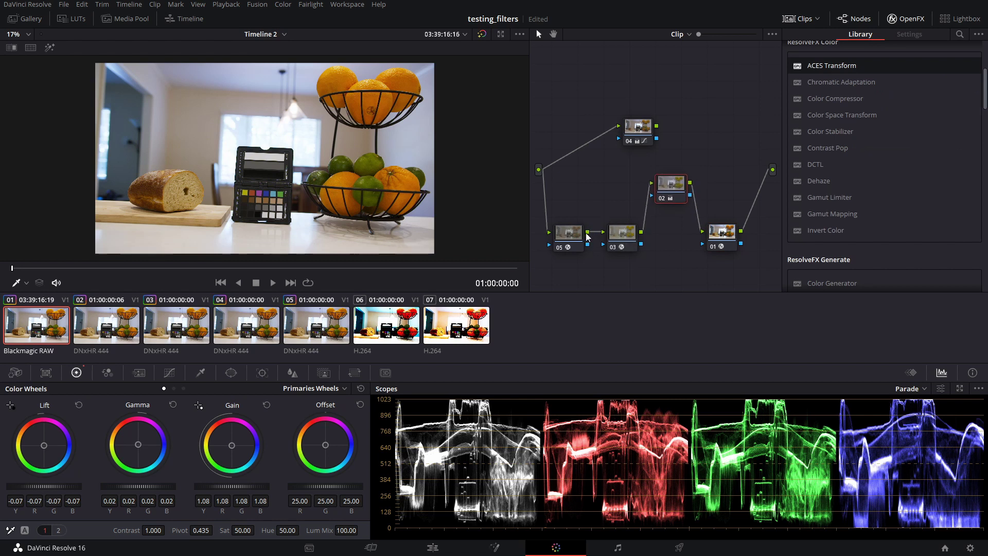
left_click(731, 238)
left_click(668, 186)
left_click(621, 245)
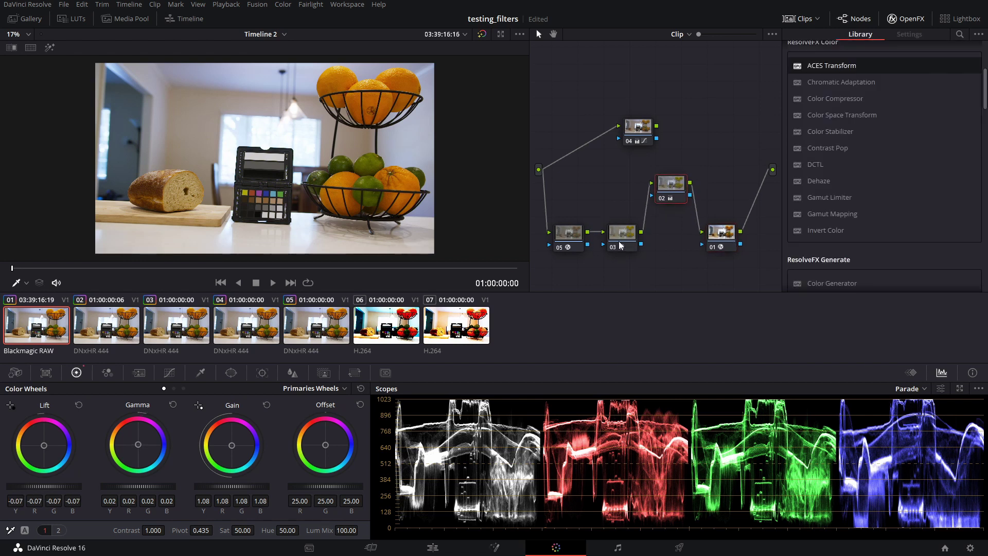
left_click(557, 245)
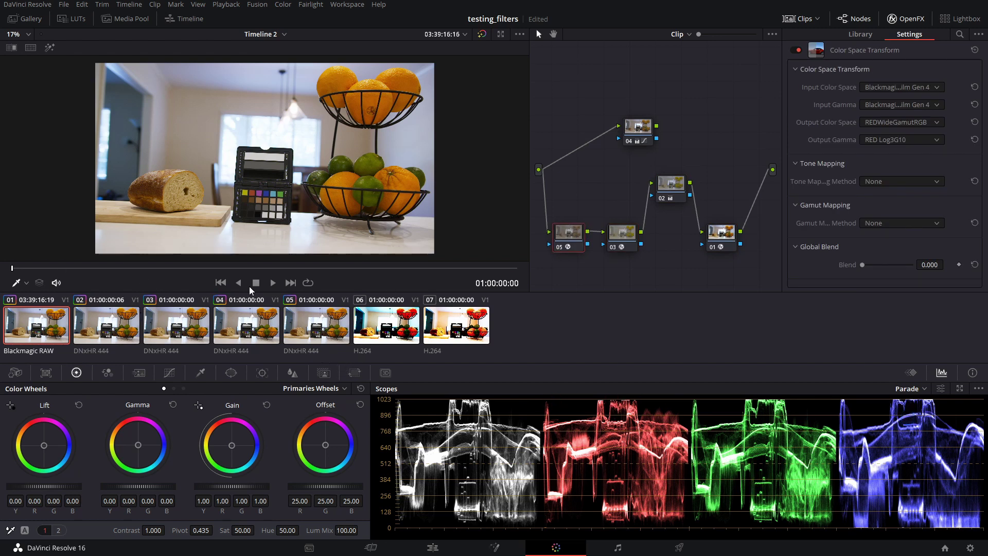
- Click through clips 01 to 05 comparing their node trees, ending on clip 01
left_click(309, 334)
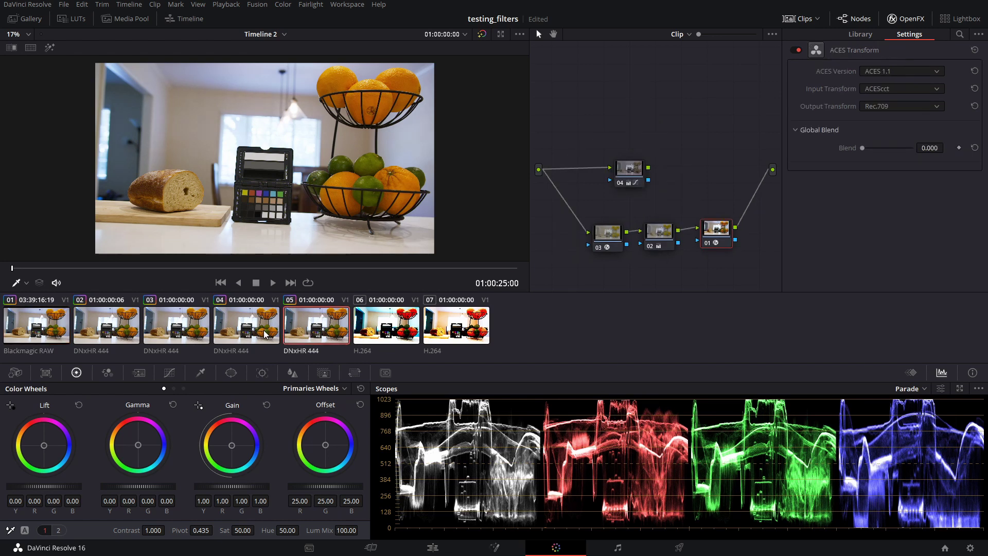
left_click(244, 329)
left_click(173, 337)
left_click(118, 324)
left_click(49, 327)
left_click(102, 328)
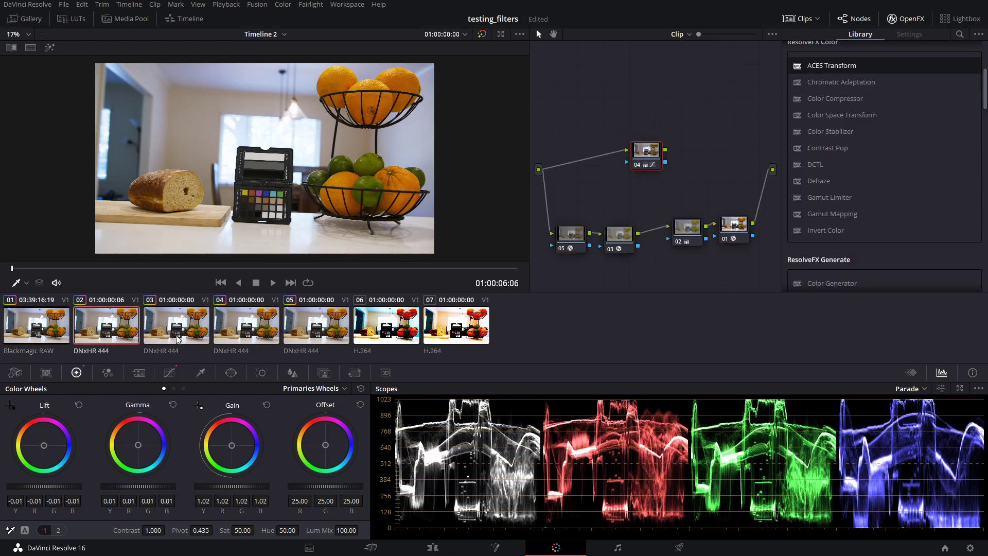
left_click(244, 329)
left_click(166, 323)
left_click(78, 325)
left_click(51, 327)
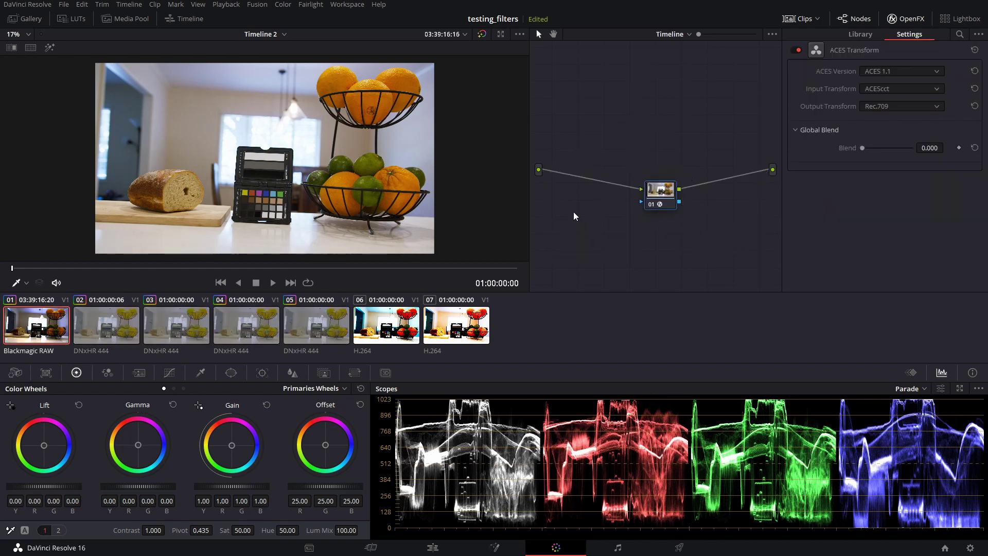
left_click(108, 330)
left_click(180, 322)
left_click(249, 319)
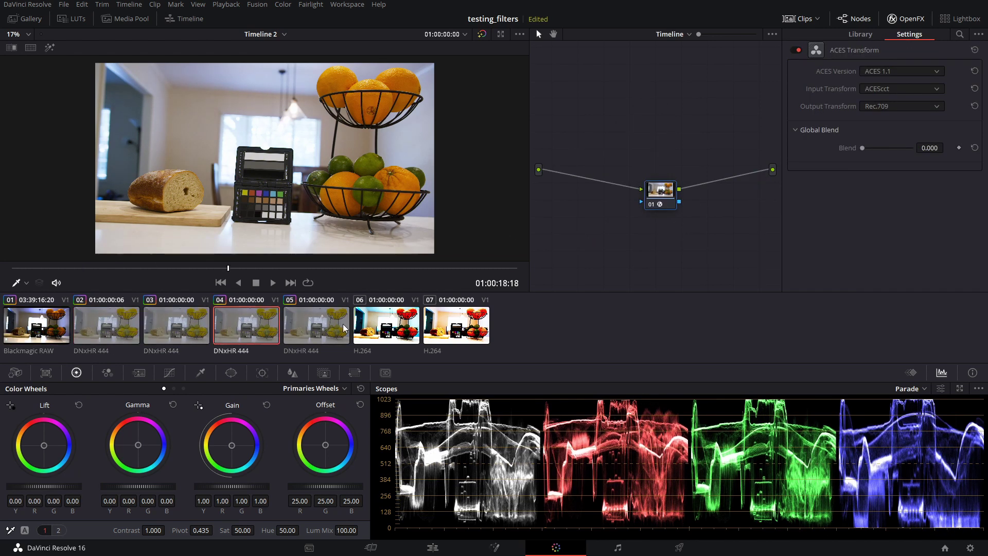
left_click(335, 326)
key("Up")
key("Up")
key("Up")
key("Up")
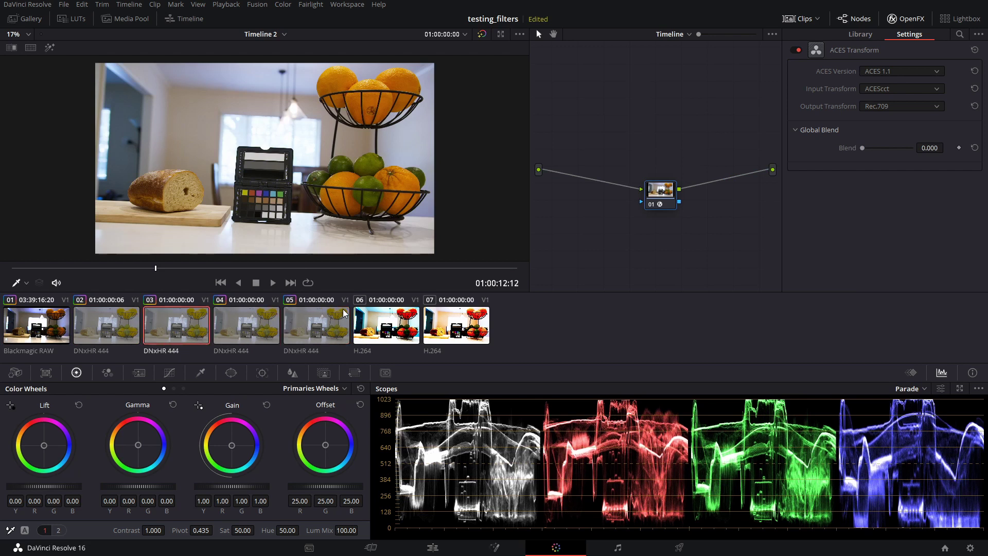
key("Down")
key("Down")
key("Down")
key("Down")
key("Down")
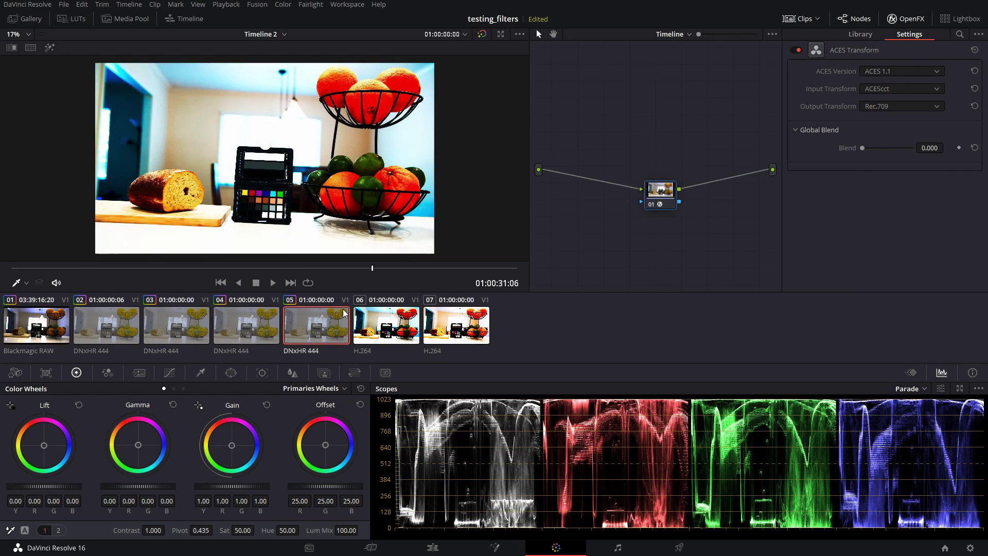
key("Up")
key("Up")
key("Up")
key("Up")
key("Up")
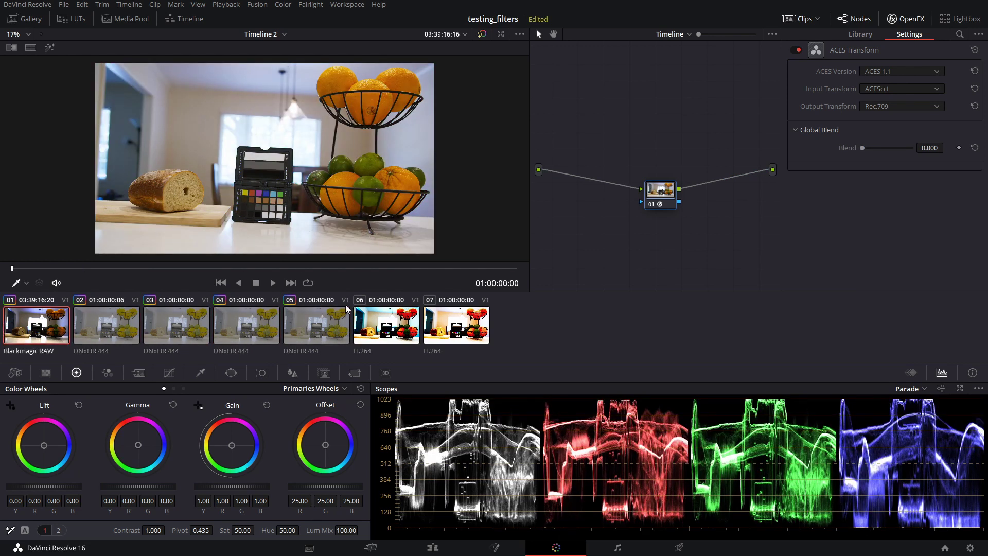
key("Down")
key("Down")
key("Down")
key("Down")
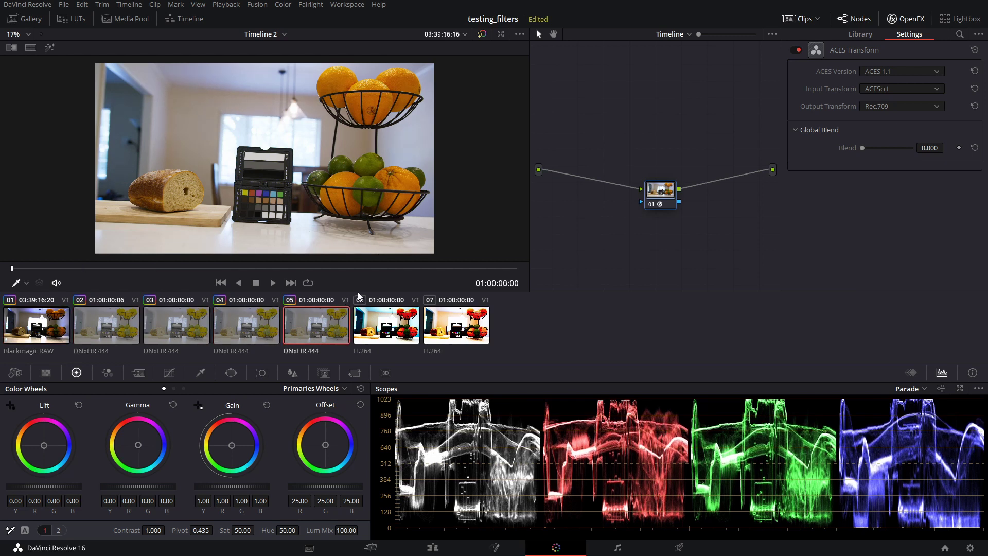
key("Up")
key("Up")
key("Up")
key("Up")
key("Down")
key("Down")
key("Down")
key("Down")
key("Up")
key("Up")
key("Up")
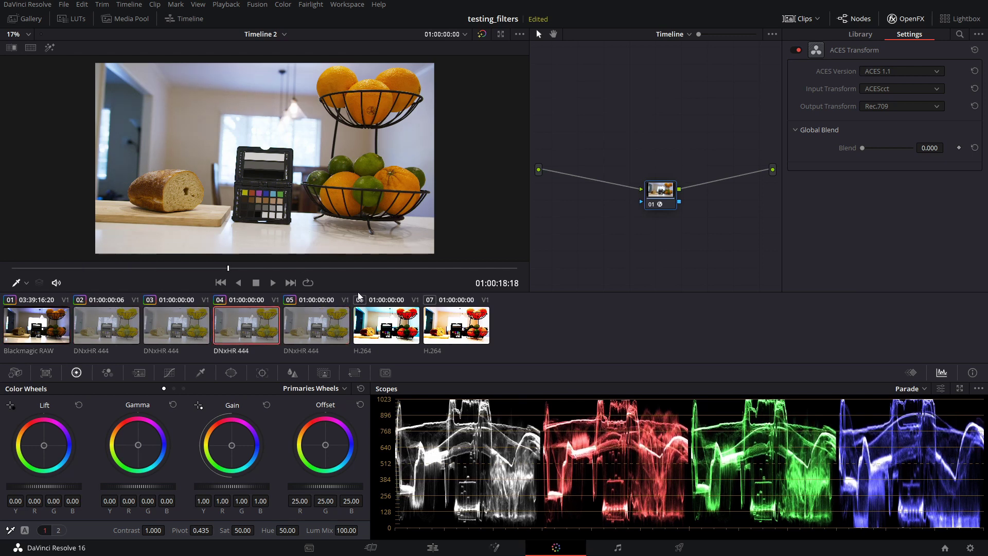
key("Up")
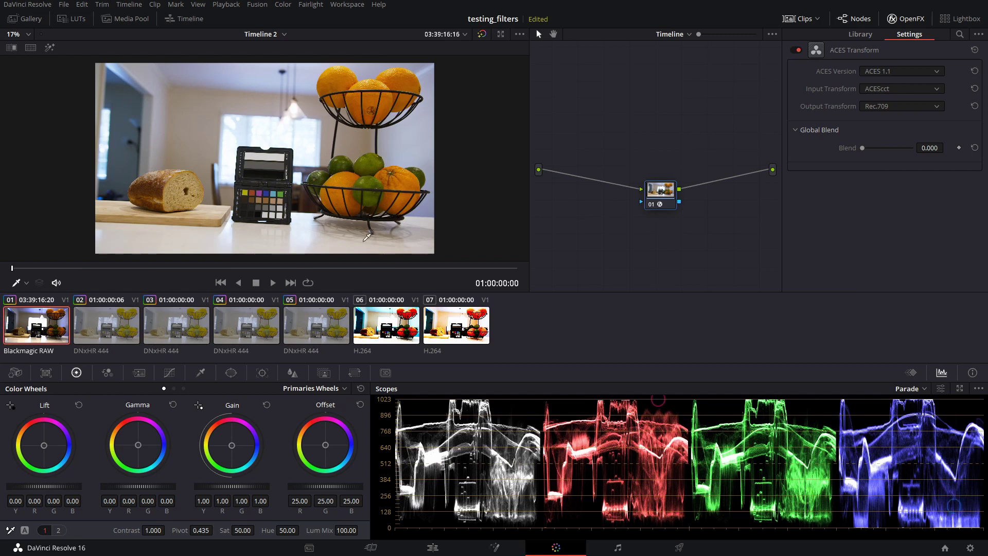
key("Down")
key("Down")
key("Down")
key("Down")
key("Up")
key("Up")
key("Up")
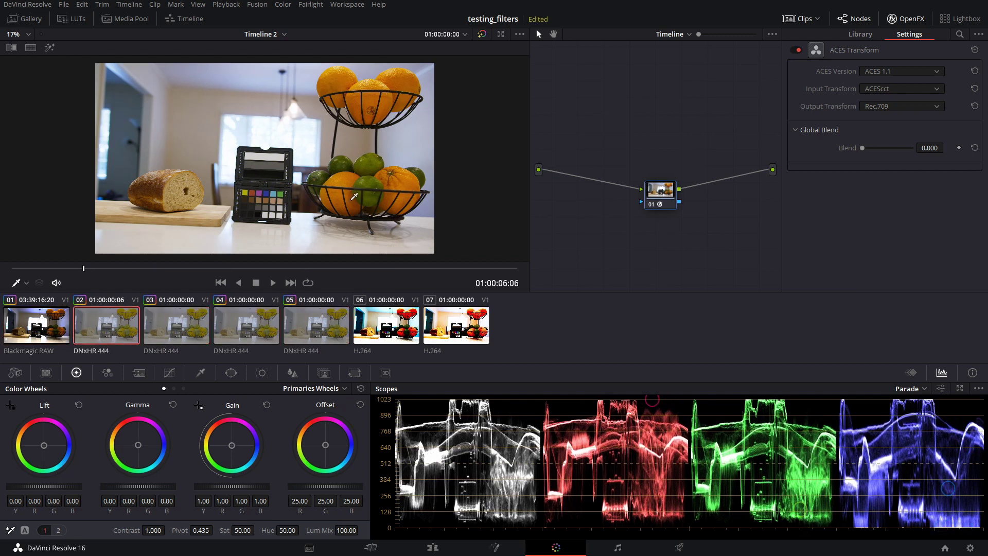
key("Up")
key("Down")
key("Down")
key("Down")
key("Down")
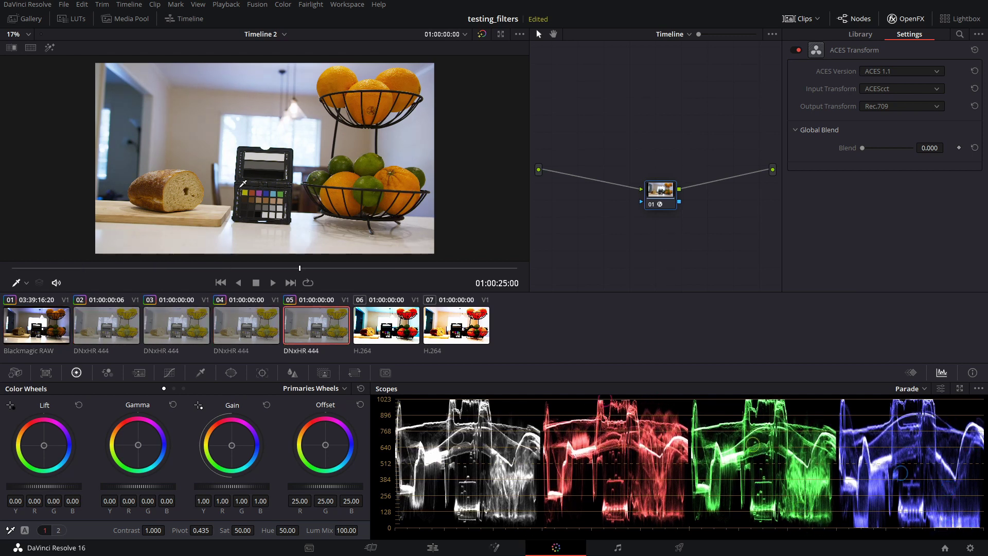
key("Up")
key("Up")
key("Up")
key("Up")
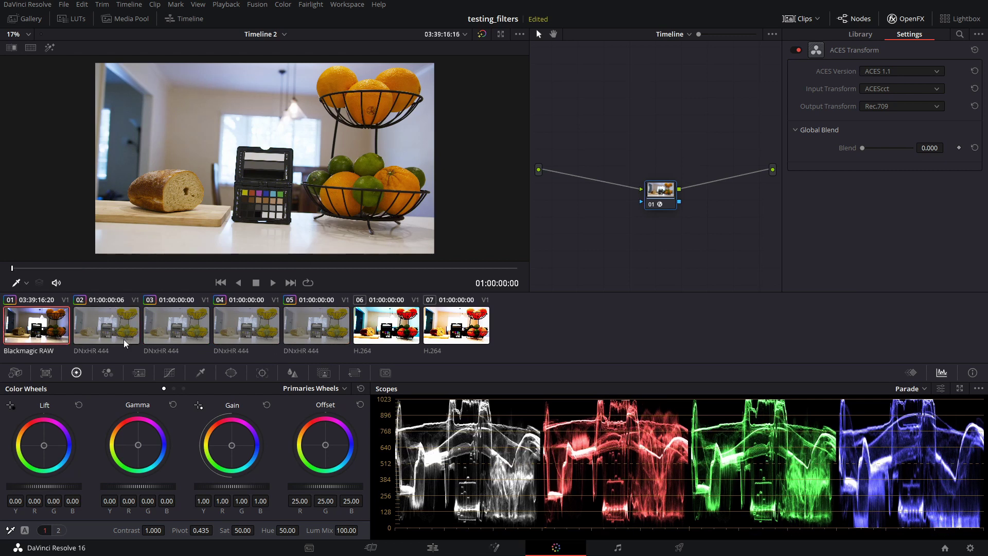
left_click(119, 340)
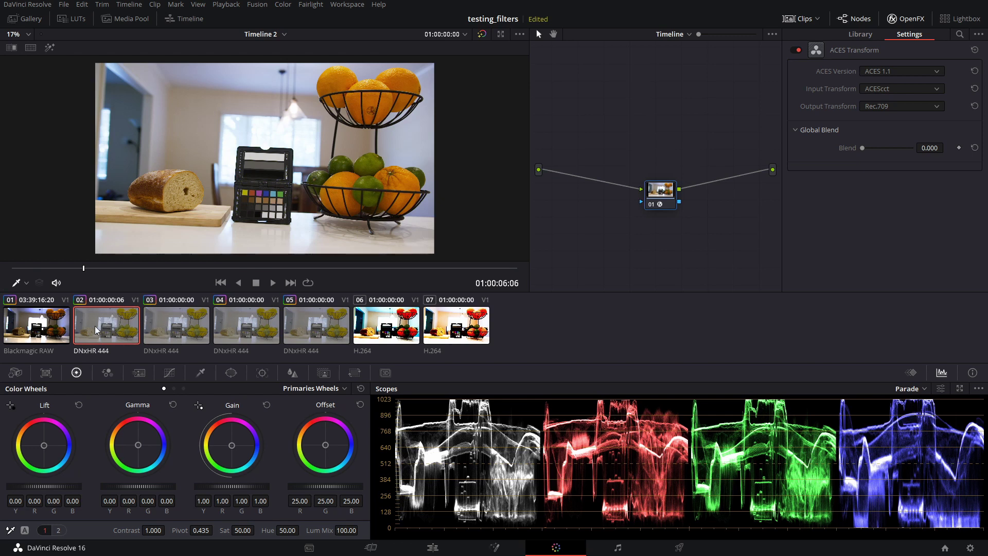
key("Up")
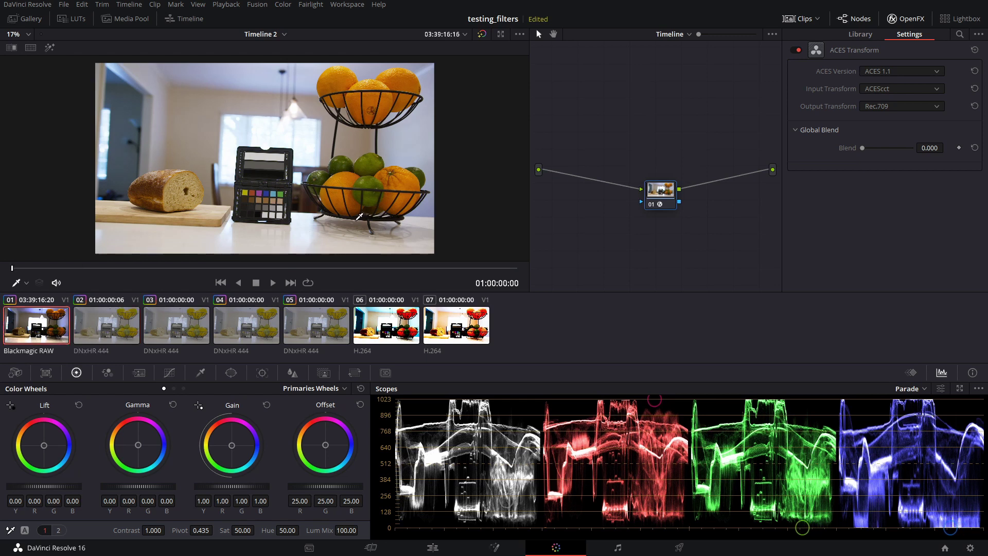
key("Down")
key("Down")
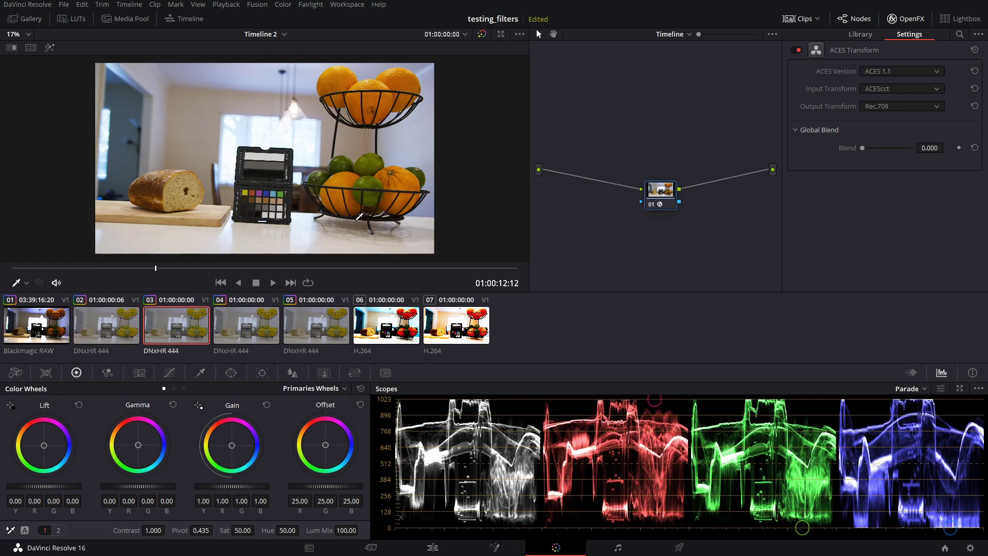
key("Down")
key("Down")
key("Up")
key("Up")
key("Up")
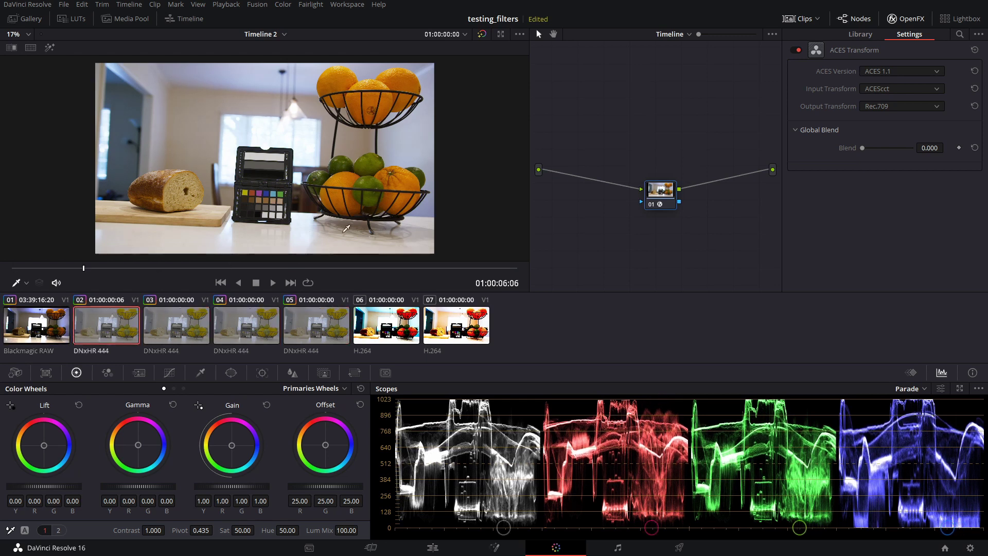
key("Down")
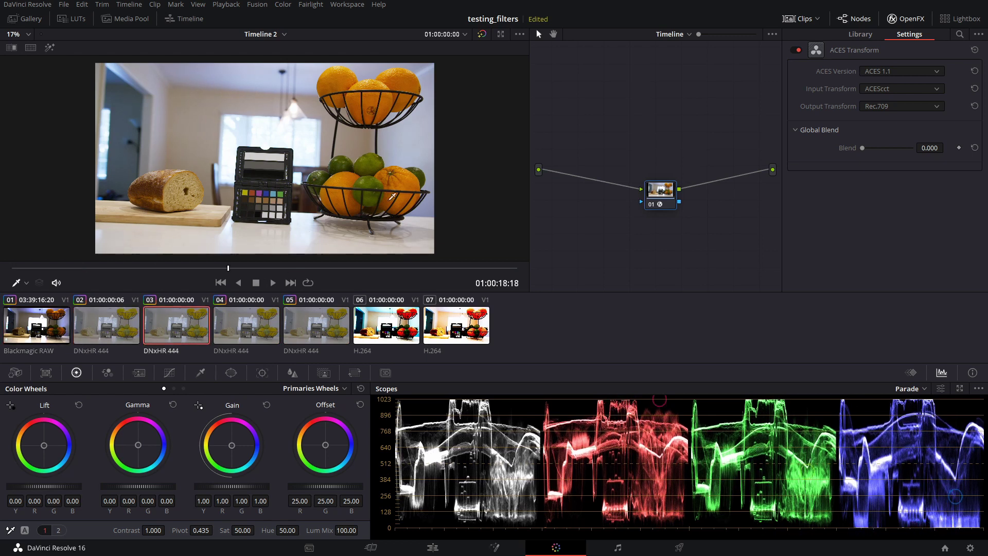
key("Down")
key("Down")
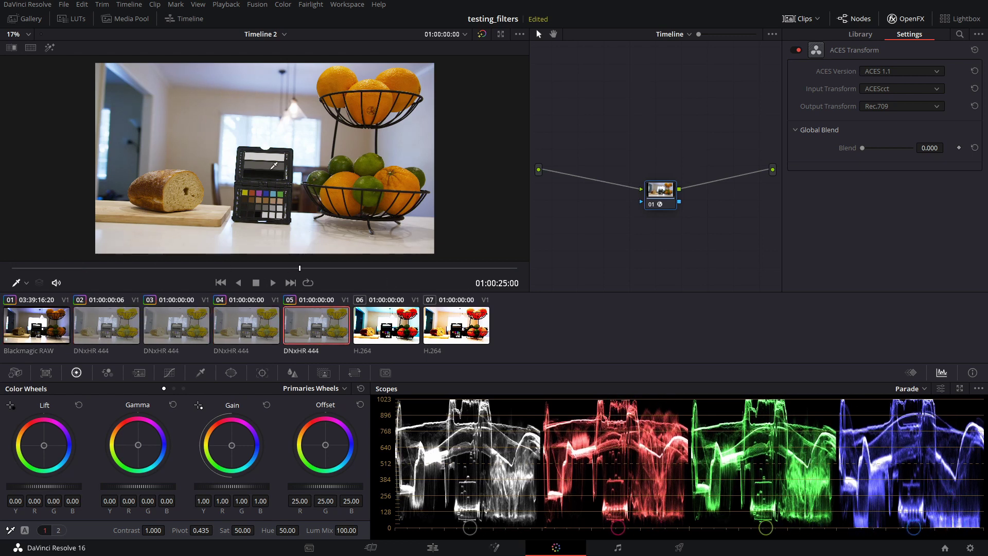
key("Up")
key("Up")
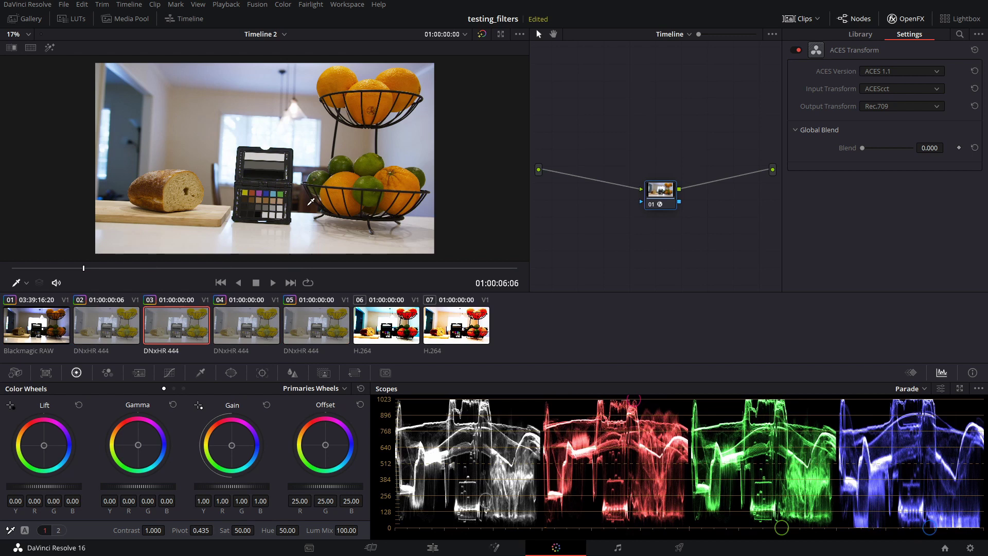
key("Up")
key("Up")
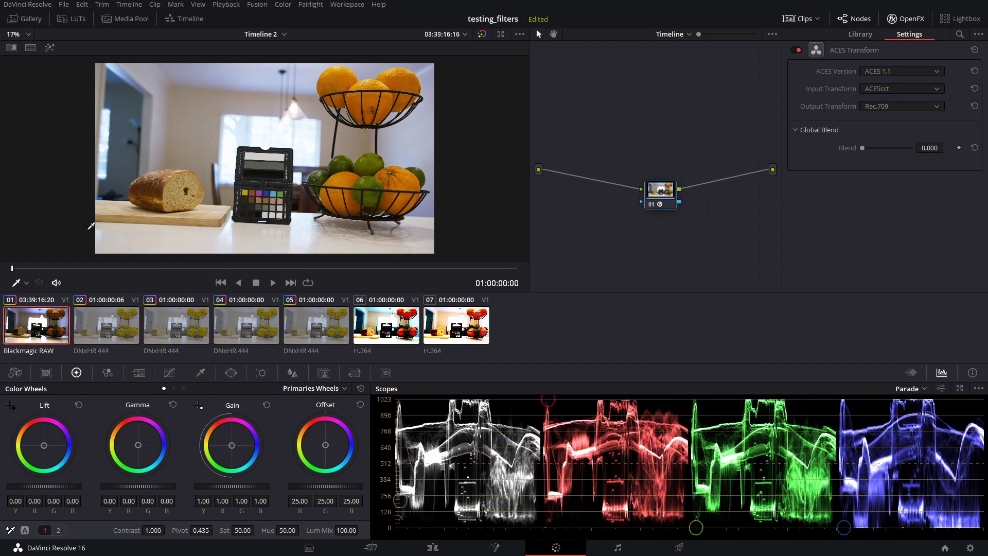
key("Down")
key("Down")
key("Down")
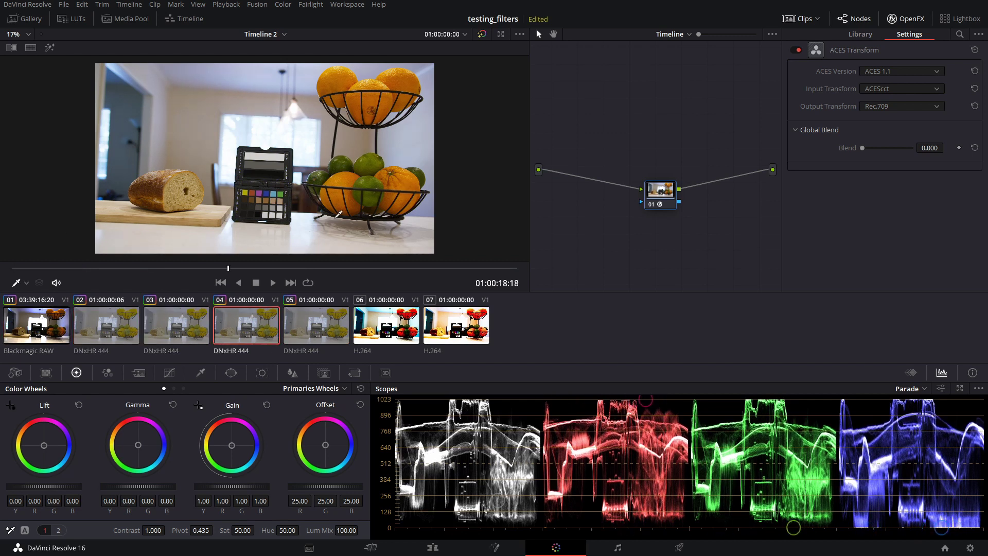
key("Down")
key("Up")
key("Up")
key("Up")
key("Up")
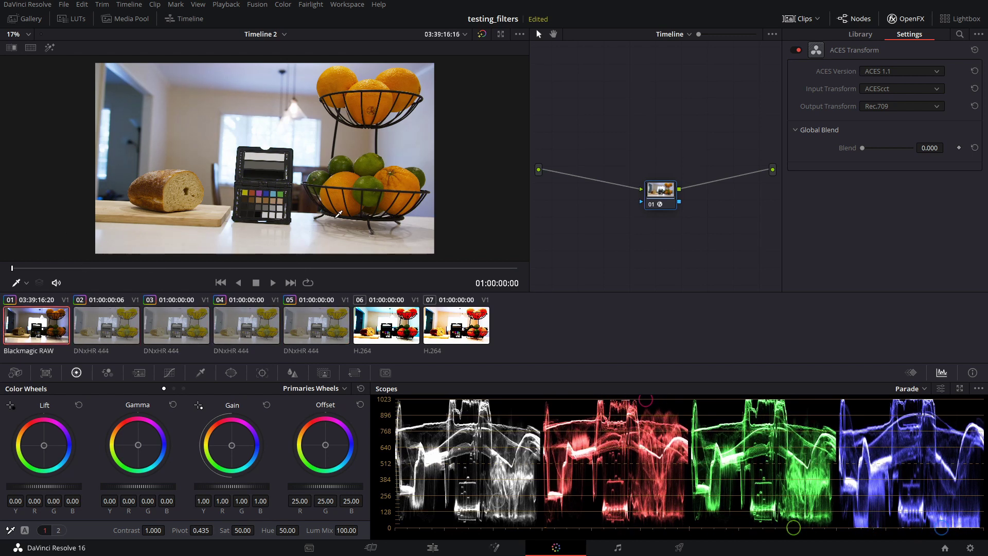
key("Down")
key("Down")
key("Down")
key("Down")
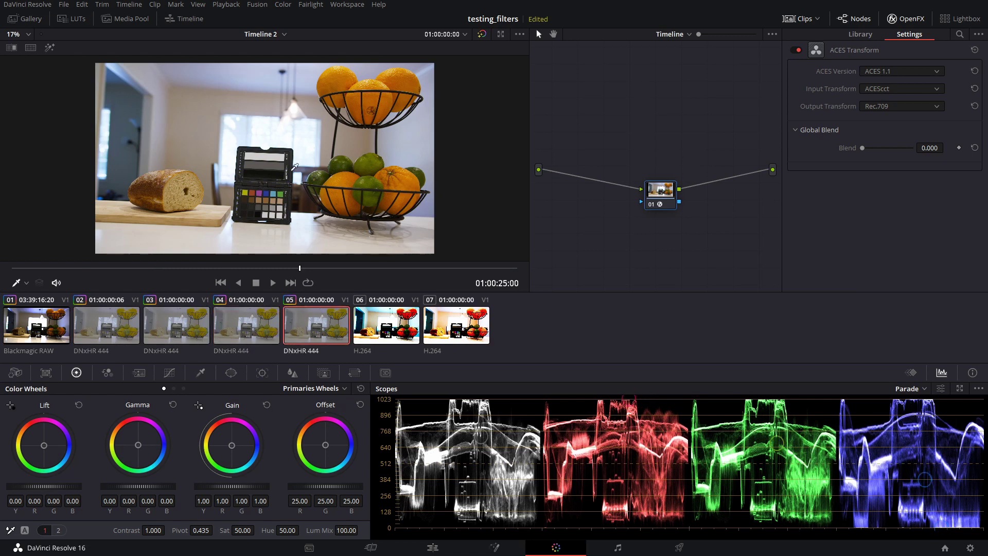